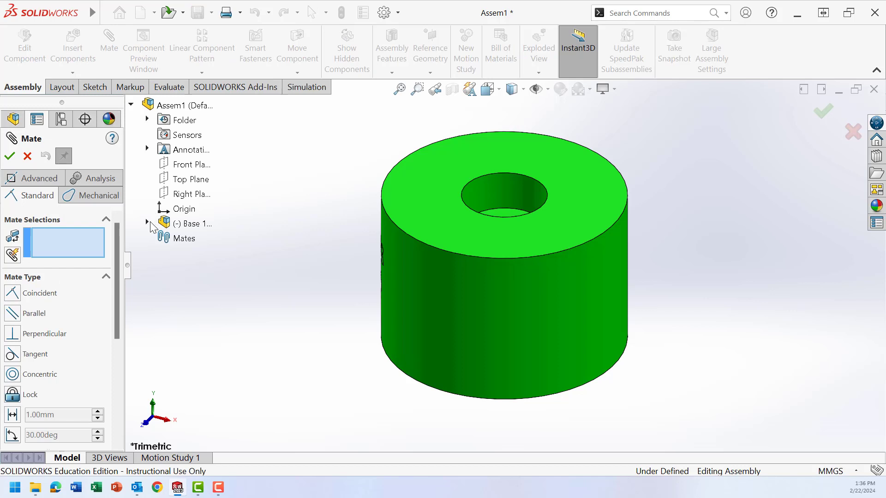
# Mate the base part's origin coincident with the assembly origin, with axes aligned.
pyautogui.click(147, 223)
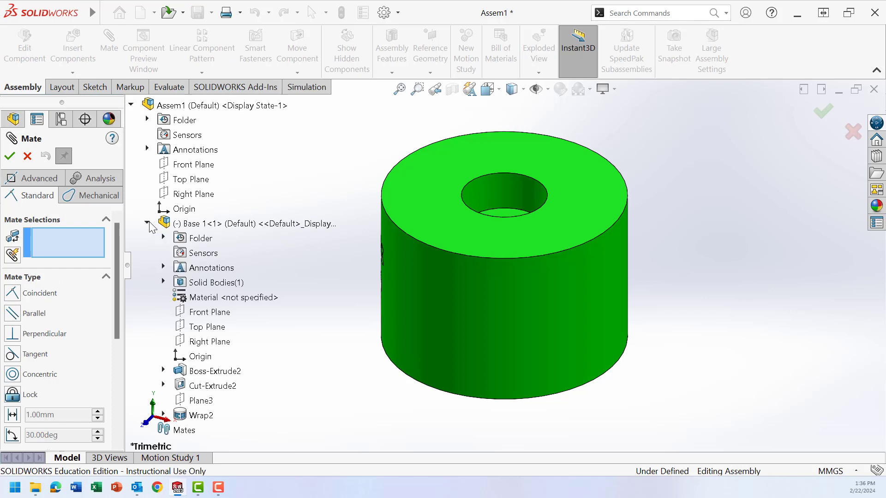
pyautogui.click(184, 209)
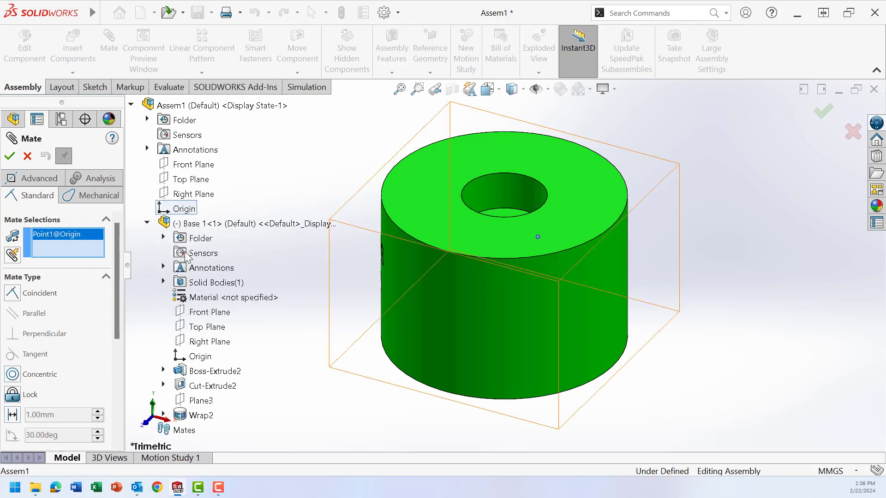
pyautogui.click(196, 358)
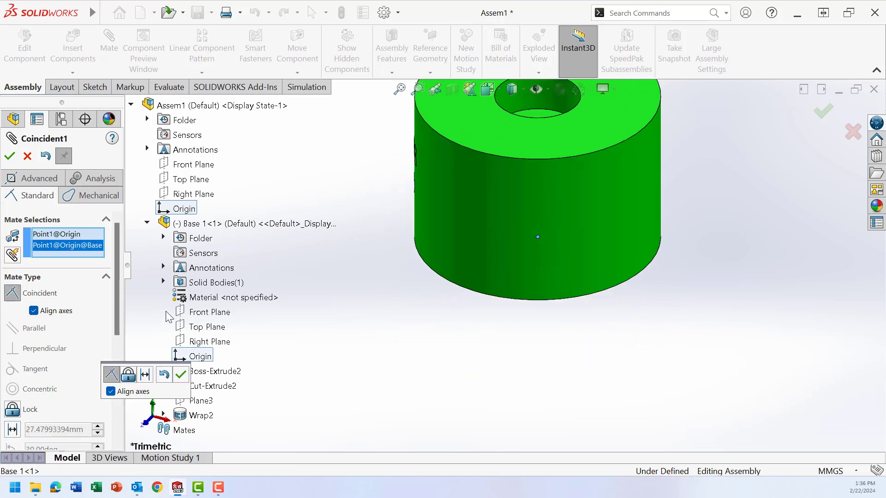
pyautogui.click(180, 379)
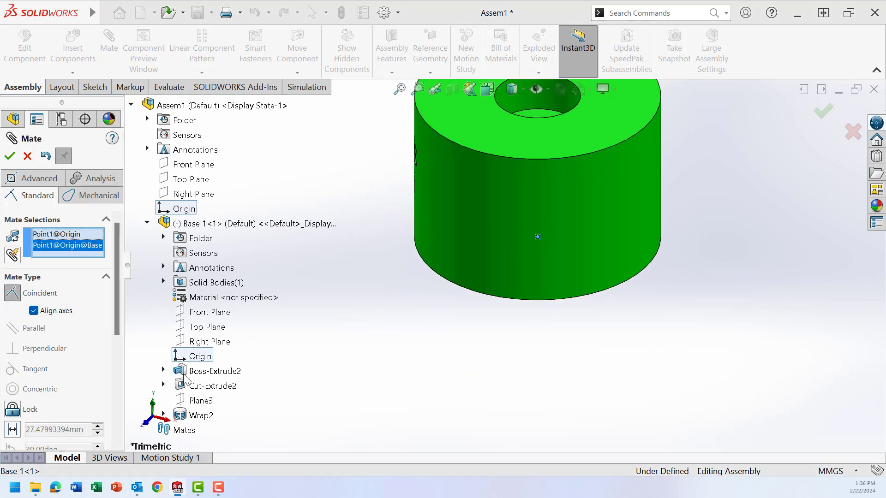
pyautogui.click(9, 156)
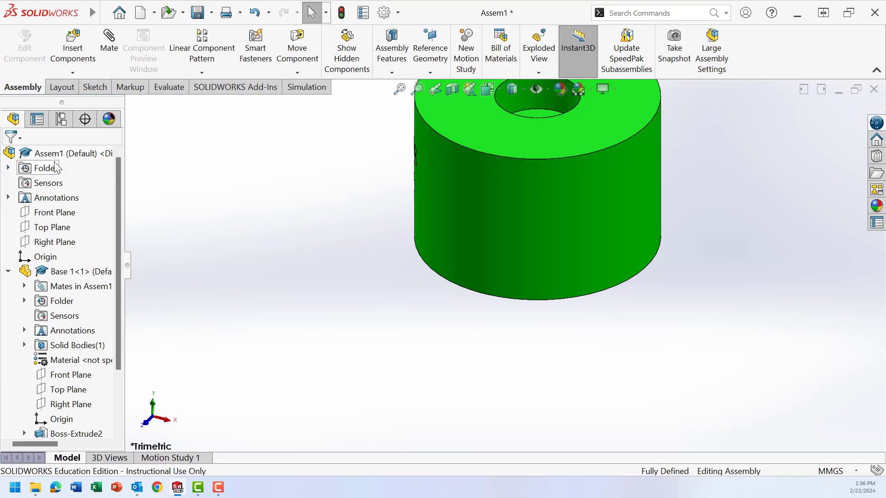
# Insert the Clevis part from the Lab no. 5 folder and place it beside the base.
pyautogui.scroll(3, 518, 209)
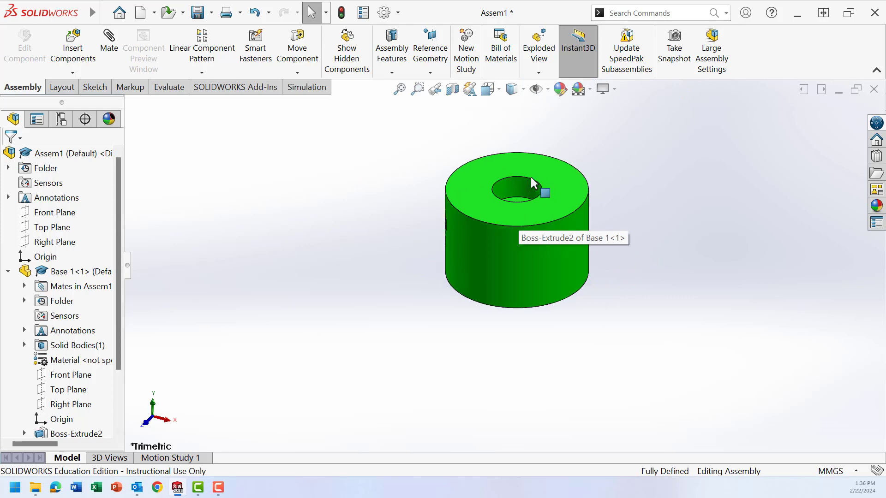
pyautogui.scroll(-1, 531, 176)
pyautogui.scroll(3, 530, 174)
pyautogui.scroll(-4, 528, 188)
pyautogui.scroll(2, 508, 267)
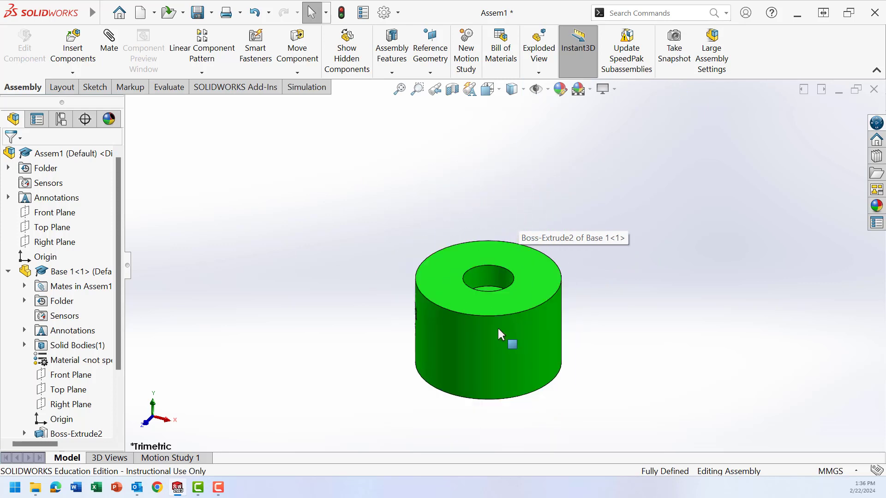
pyautogui.scroll(-1, 498, 329)
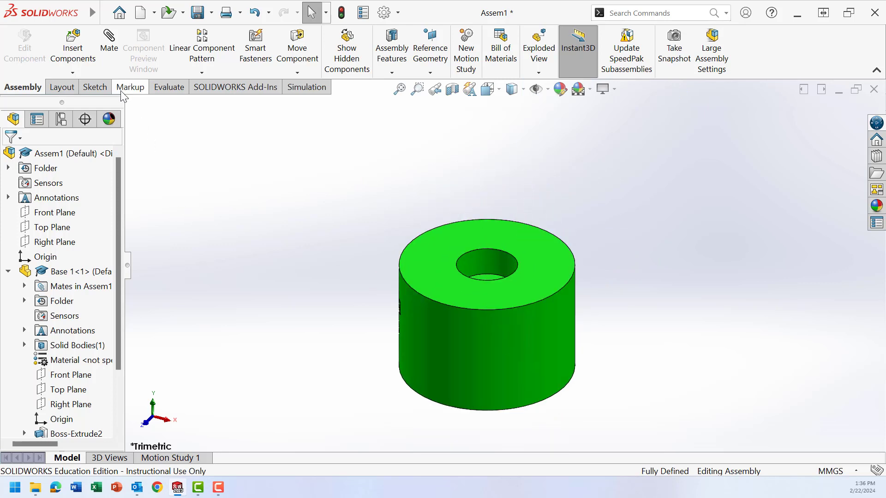
pyautogui.click(74, 48)
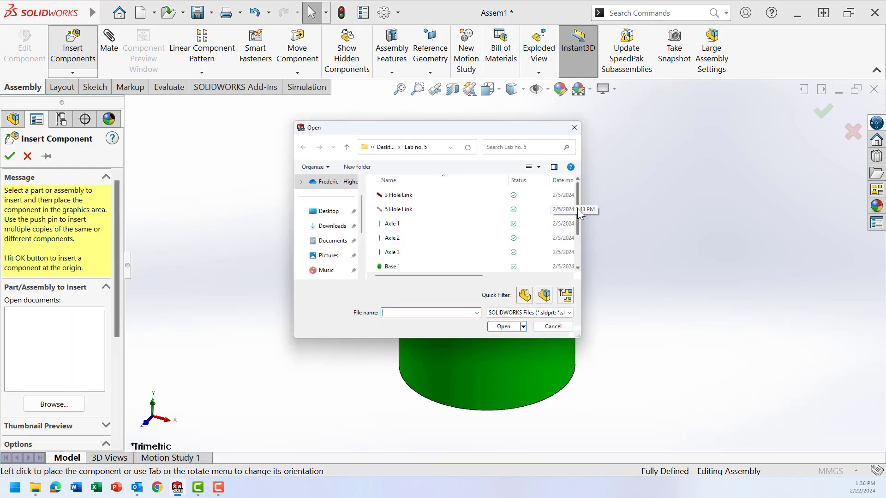
pyautogui.moveTo(577, 209); pyautogui.dragTo(579, 231)
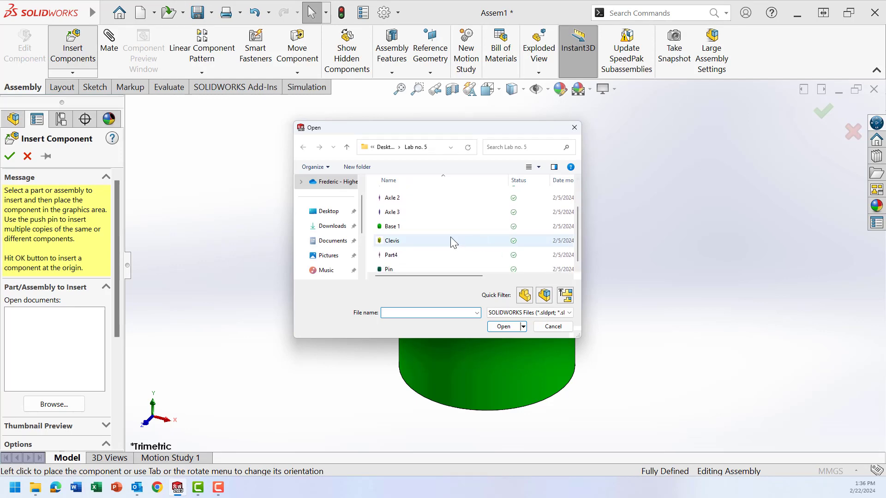
pyautogui.click(451, 237)
pyautogui.click(503, 327)
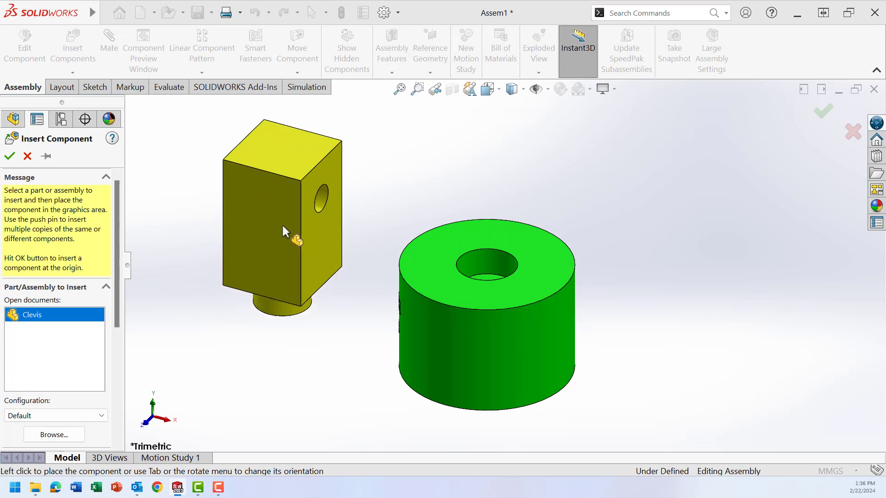
pyautogui.click(283, 226)
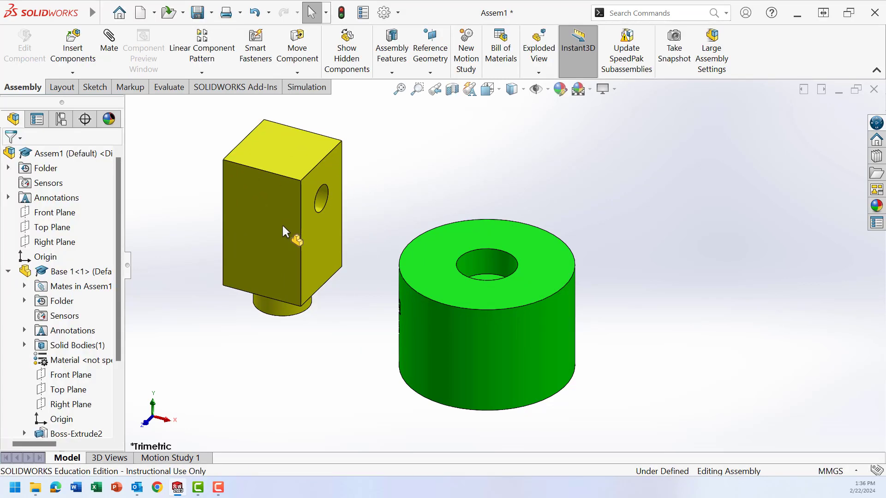
# Add a concentric mate between the clevis's cylindrical stub and the base's central hole.
pyautogui.click(110, 49)
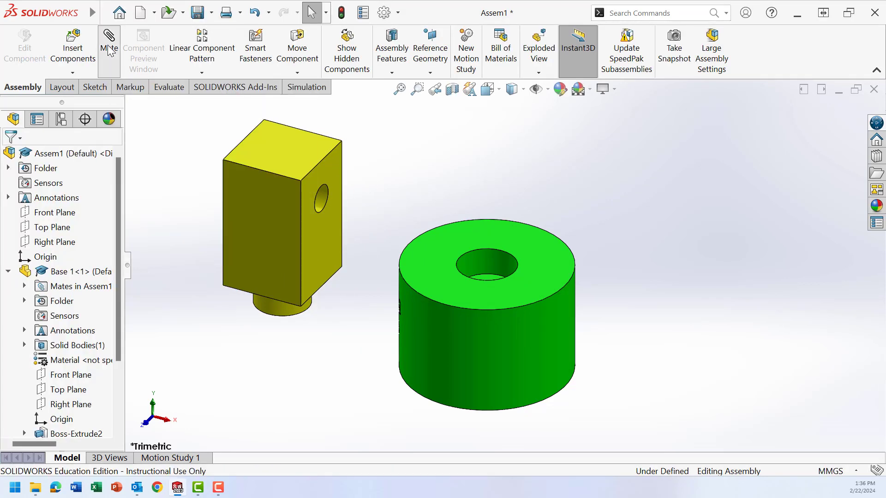
pyautogui.click(267, 305)
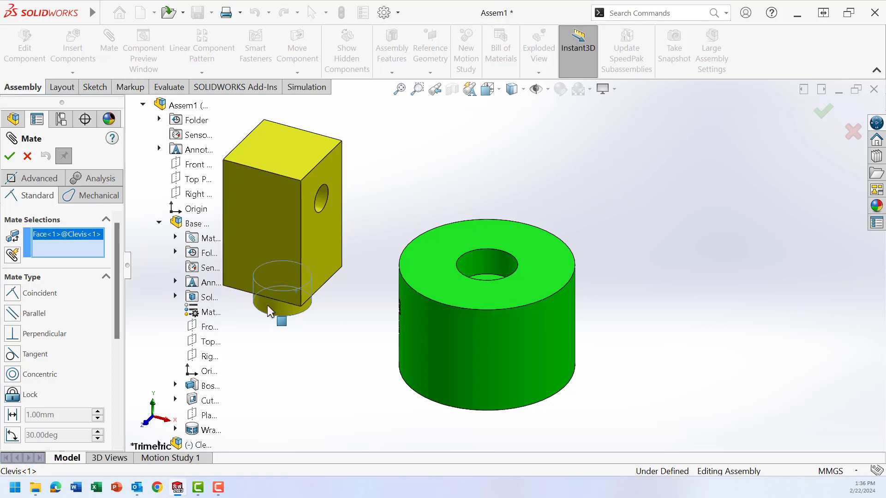
pyautogui.click(476, 267)
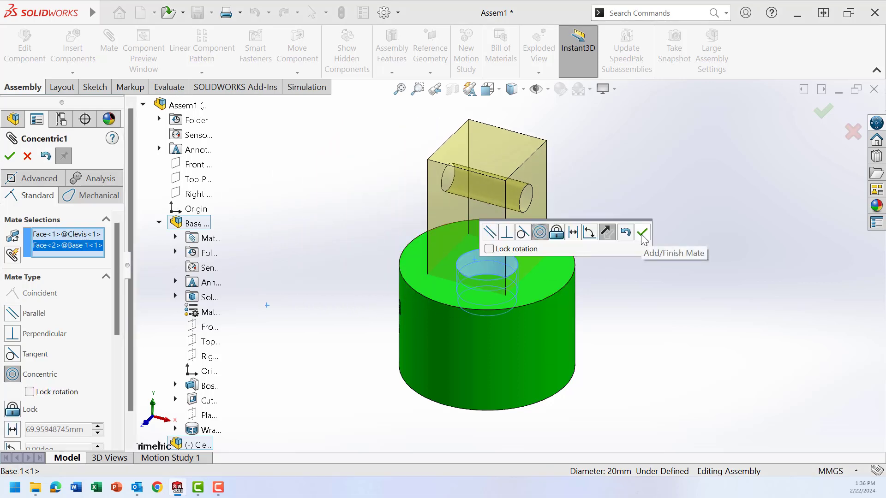
pyautogui.click(642, 233)
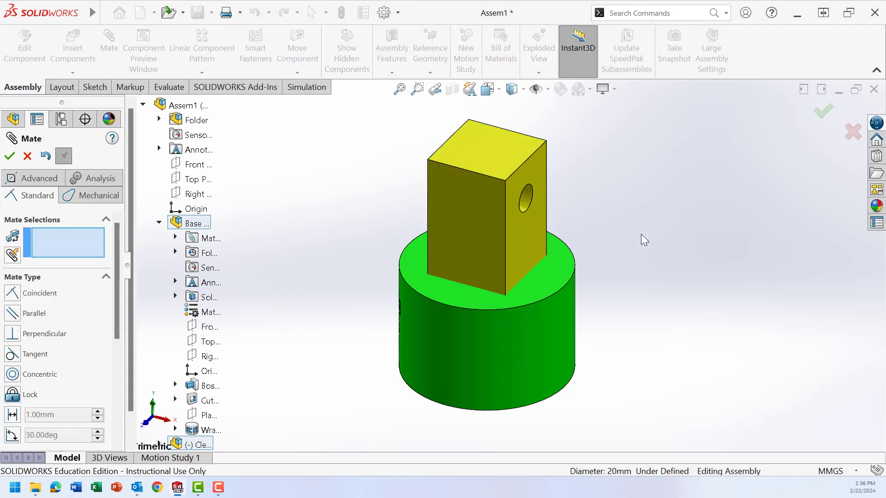
# Lift the clevis clear, mate its block's underside coincident with the base's top face, and rotate the seated clevis.
pyautogui.moveTo(476, 239); pyautogui.dragTo(527, 254)
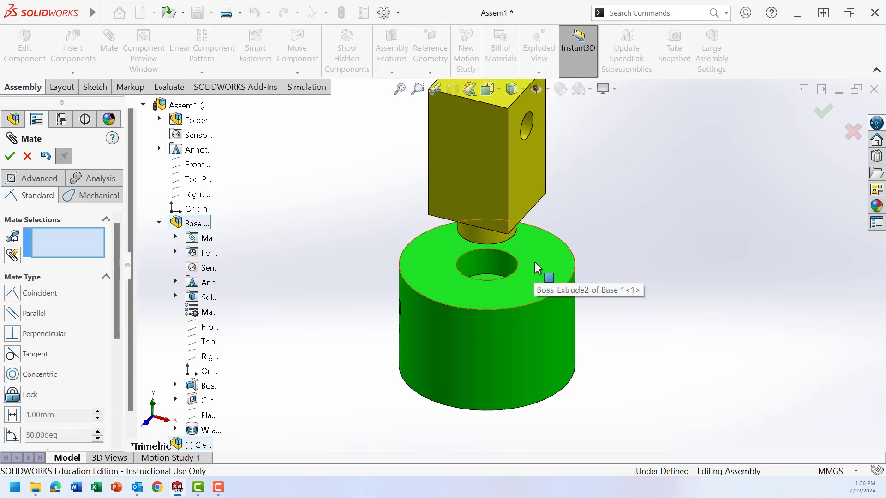
pyautogui.click(535, 262)
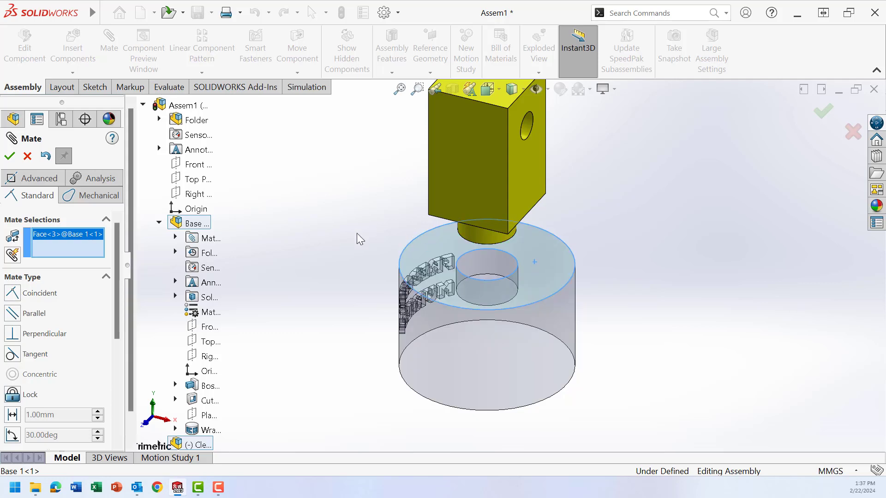
pyautogui.moveTo(358, 239); pyautogui.dragTo(385, 126, button='middle')
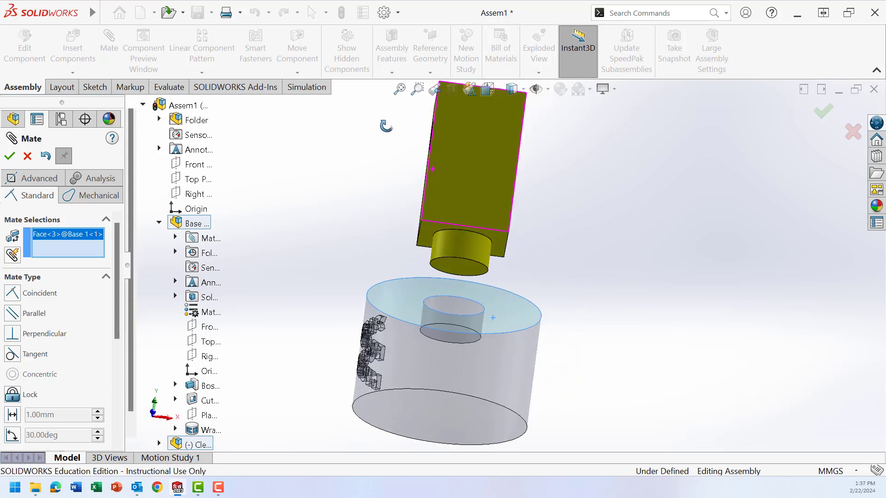
pyautogui.click(430, 230)
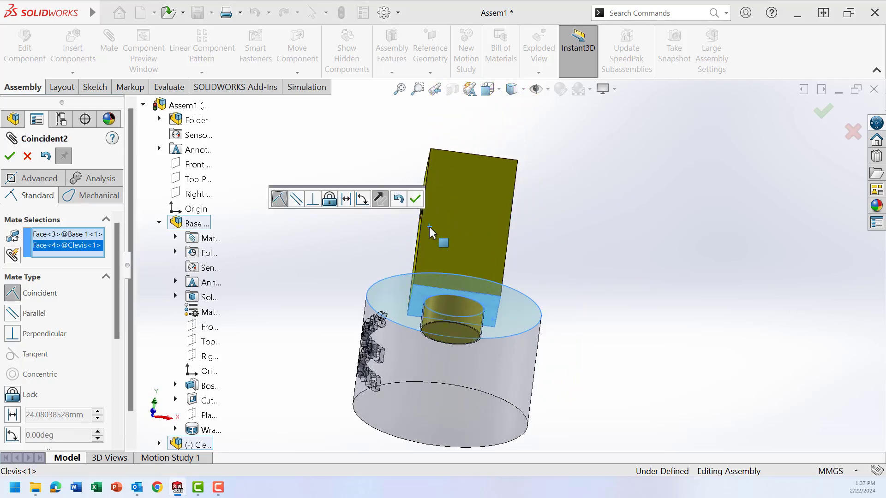
pyautogui.press('Return')
pyautogui.moveTo(551, 229); pyautogui.dragTo(463, 290, button='middle')
pyautogui.moveTo(461, 282); pyautogui.dragTo(355, 230)
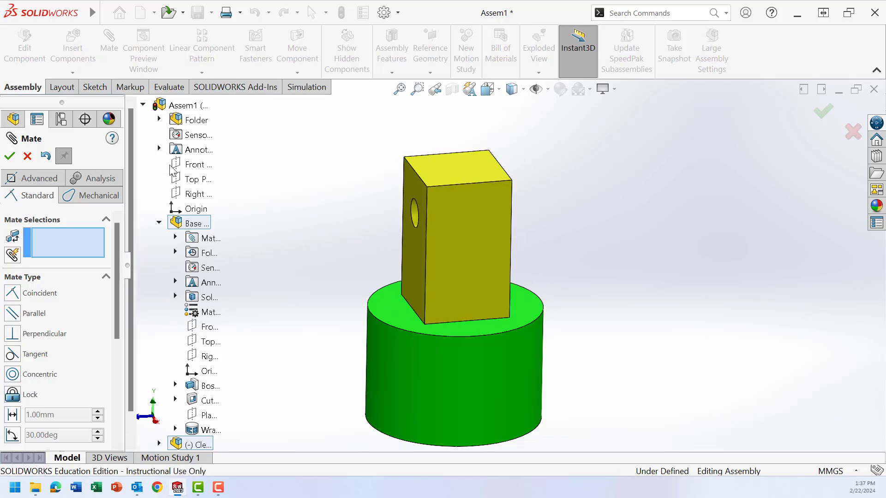
pyautogui.click(11, 157)
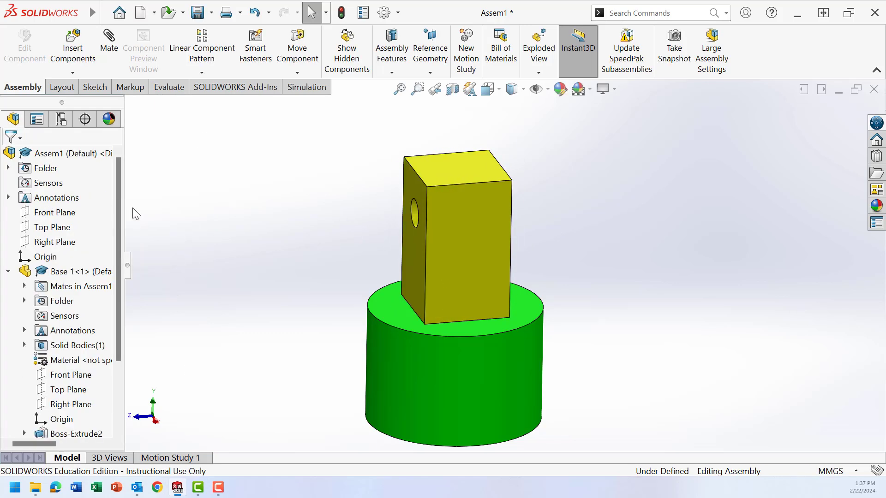
# Insert the Axle 1 part and place it beside the clevis and base.
pyautogui.click(72, 46)
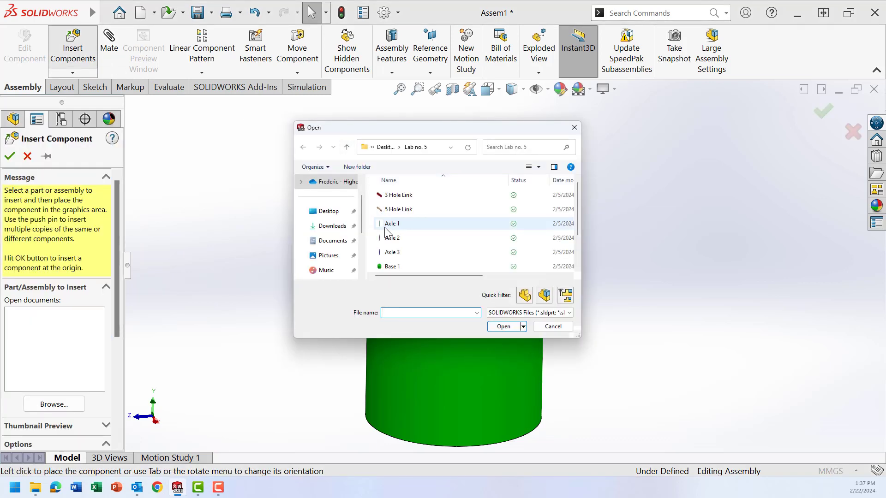
pyautogui.click(385, 225)
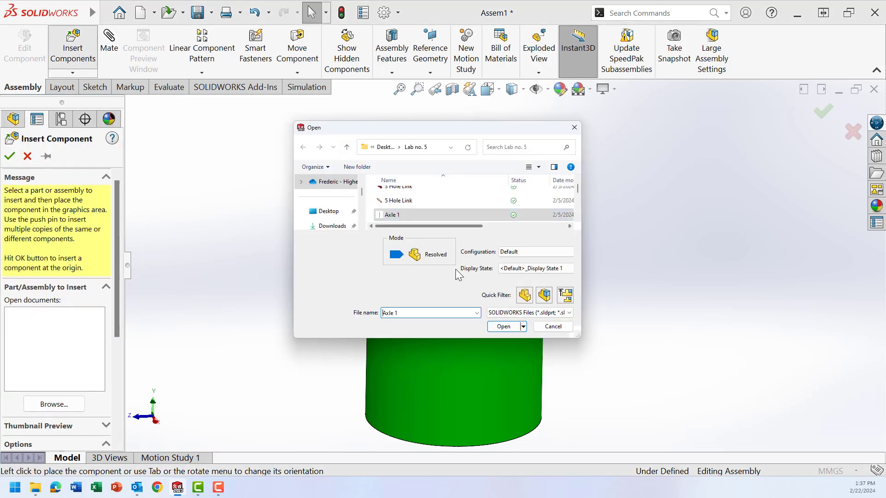
pyautogui.click(499, 328)
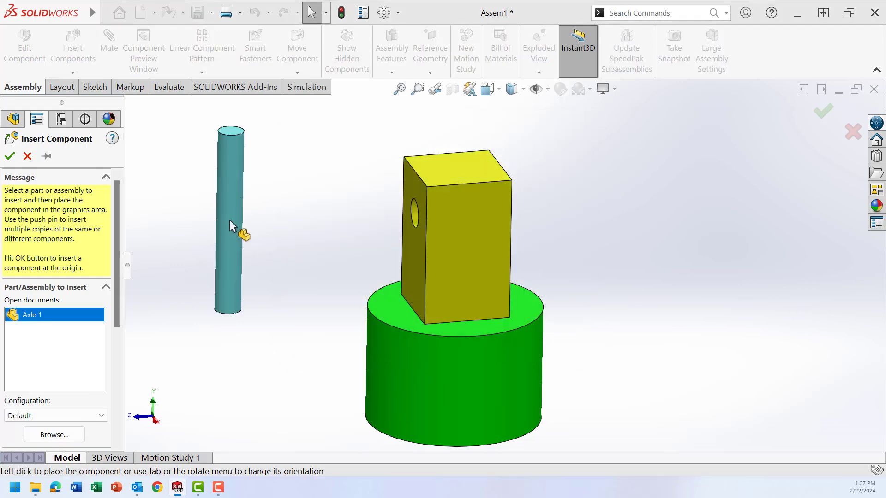
pyautogui.click(234, 221)
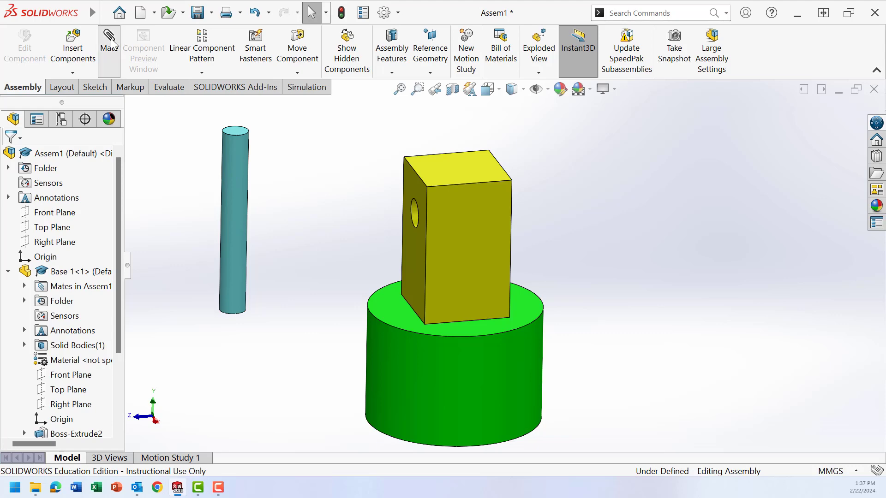
# Mate Axle 1 concentric with the clevis's cross hole and slide it to protrude from both sides.
pyautogui.click(109, 47)
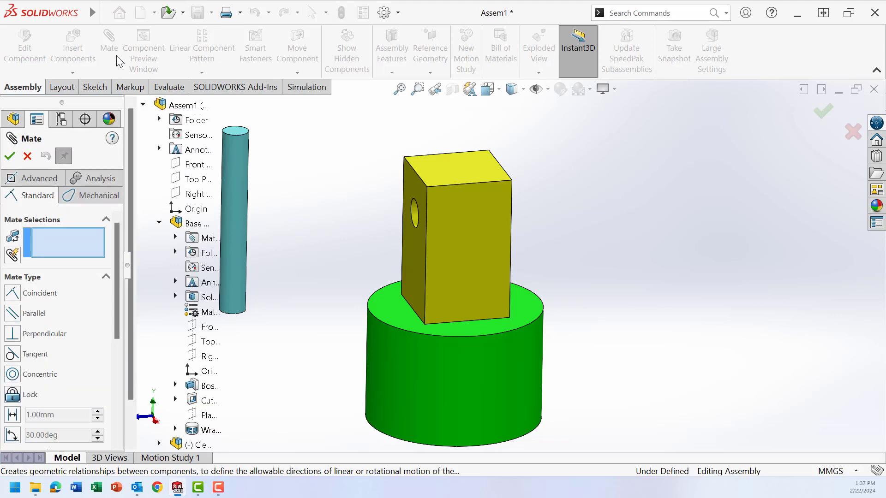
pyautogui.click(239, 177)
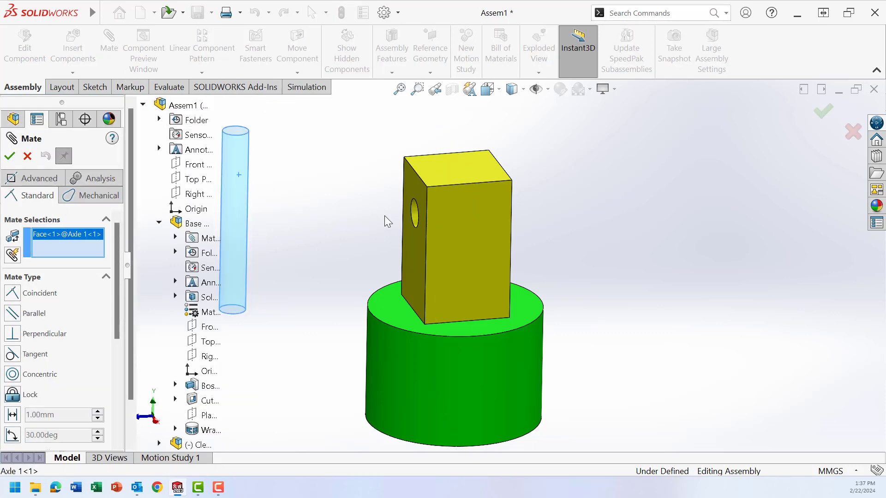
pyautogui.click(416, 212)
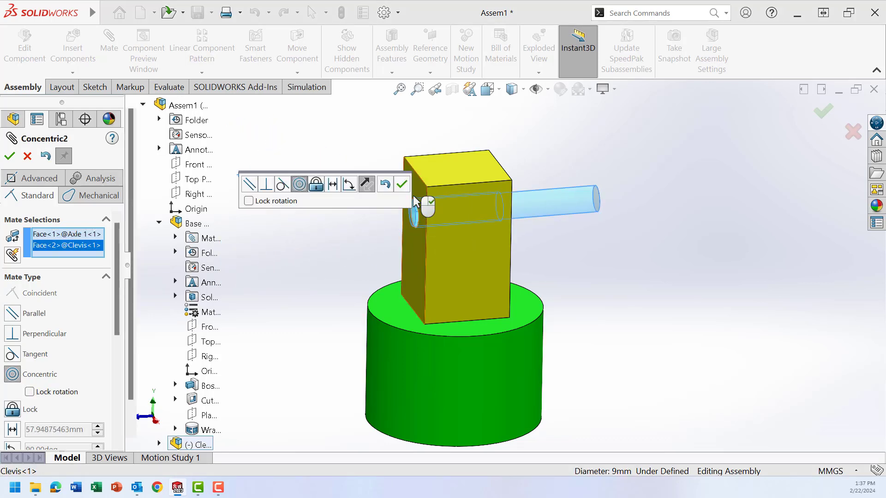
pyautogui.click(401, 184)
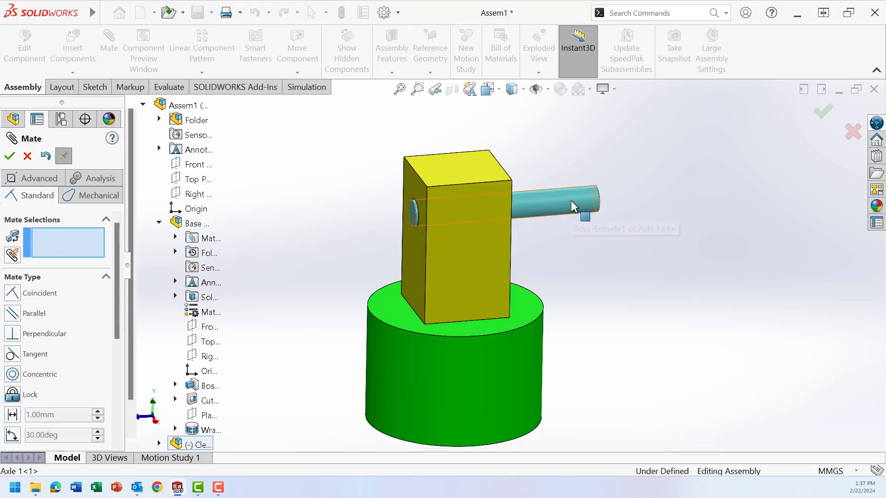
pyautogui.moveTo(571, 200); pyautogui.dragTo(505, 204)
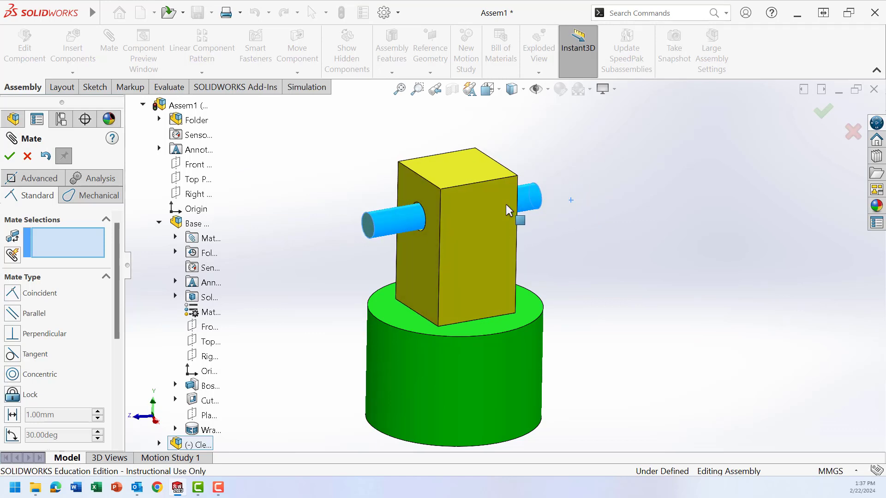
pyautogui.click(10, 157)
# Insert the 5 Hole Link part from the Lab no. 5 folder and place it beside the clevis.
pyautogui.click(71, 48)
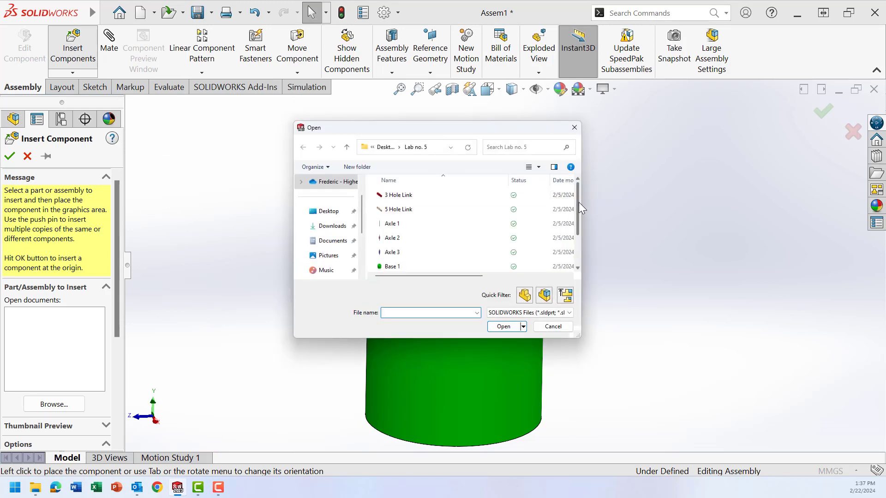
pyautogui.moveTo(578, 204); pyautogui.dragTo(584, 240)
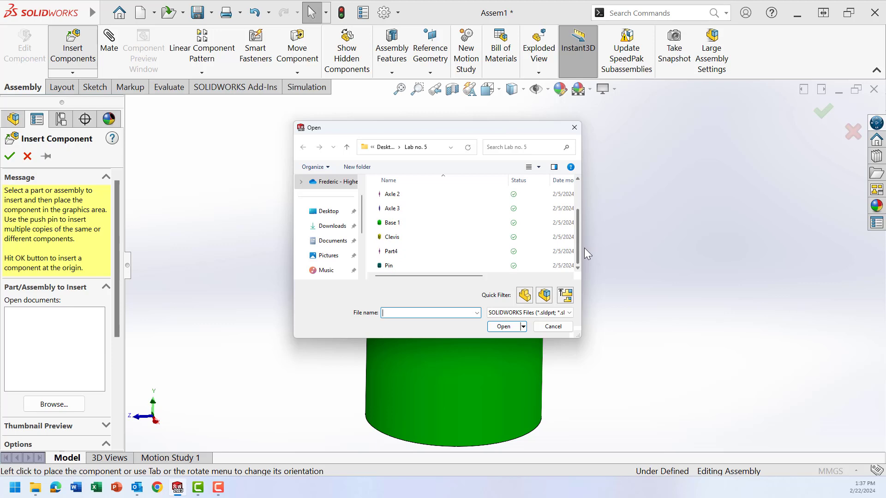
pyautogui.moveTo(584, 248); pyautogui.dragTo(577, 188)
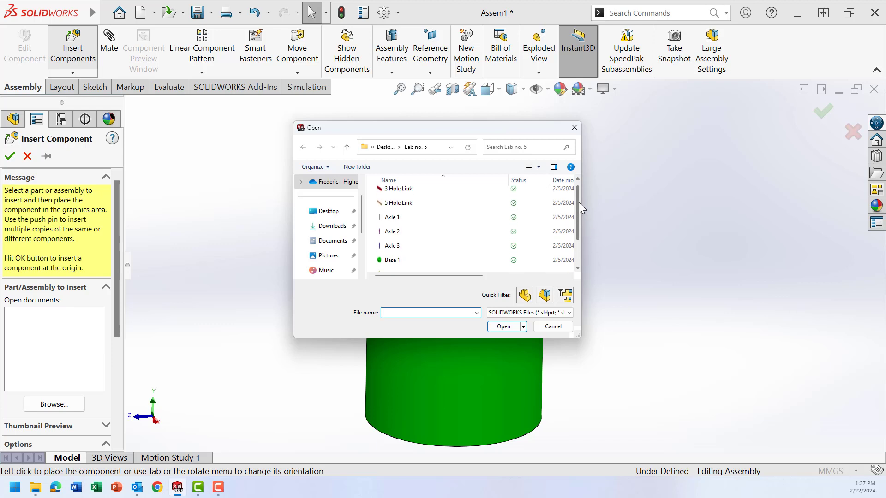
pyautogui.click(447, 209)
pyautogui.click(501, 325)
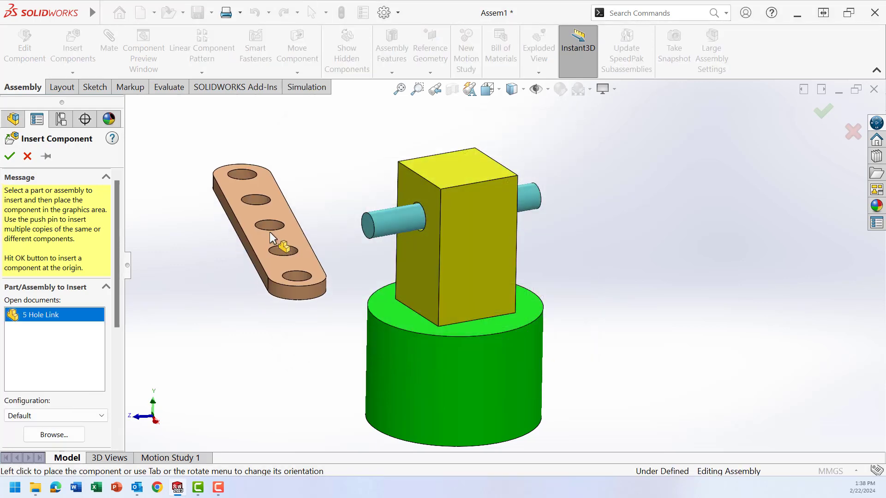
pyautogui.click(270, 233)
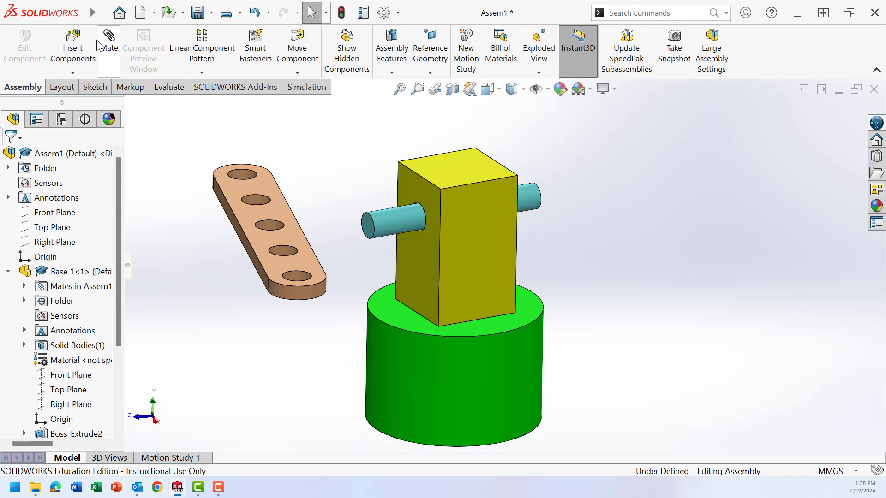
# Insert a second 5 Hole Link and place it on the opposite side of the clevis from the first.
pyautogui.click(72, 41)
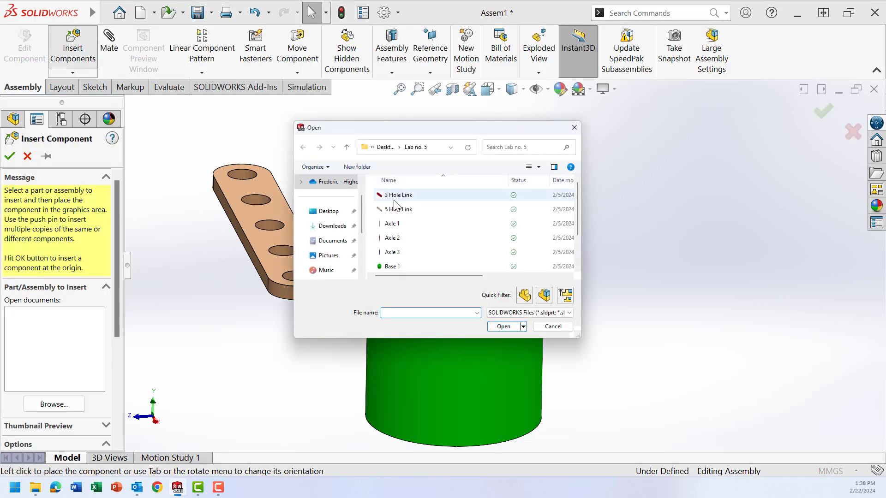
pyautogui.click(395, 209)
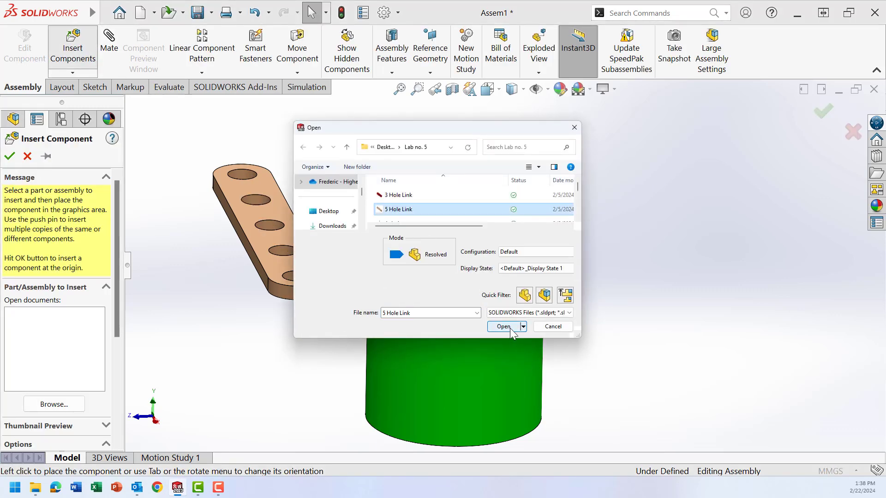
pyautogui.click(511, 328)
pyautogui.click(669, 221)
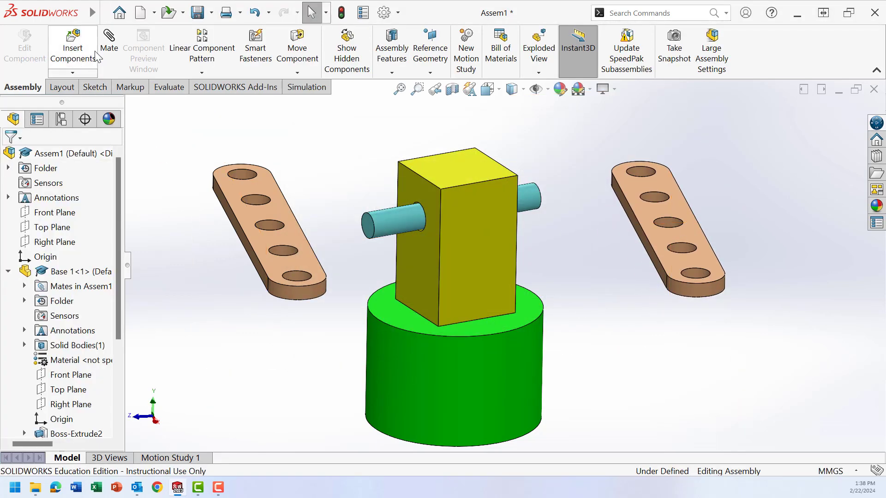
# Mate the first link's end hole concentric with Axle 1 and its inner face coincident with the adjacent clevis side face.
pyautogui.click(299, 280)
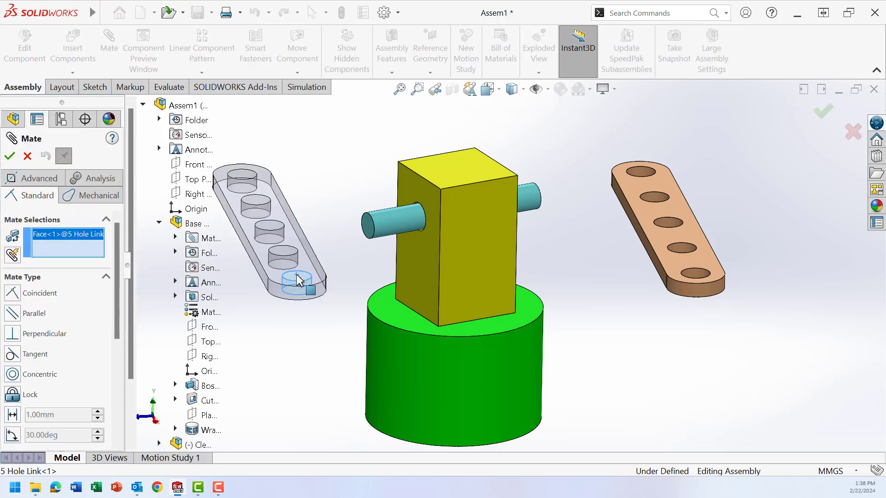
pyautogui.click(386, 231)
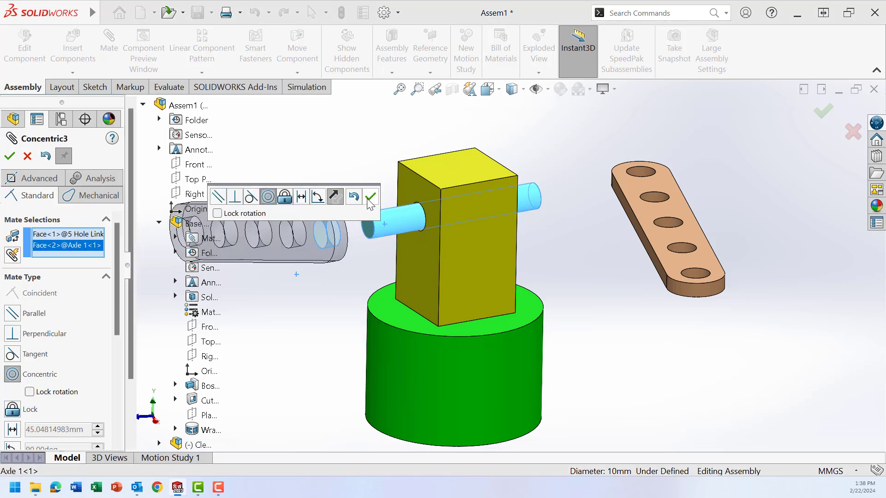
pyautogui.click(370, 199)
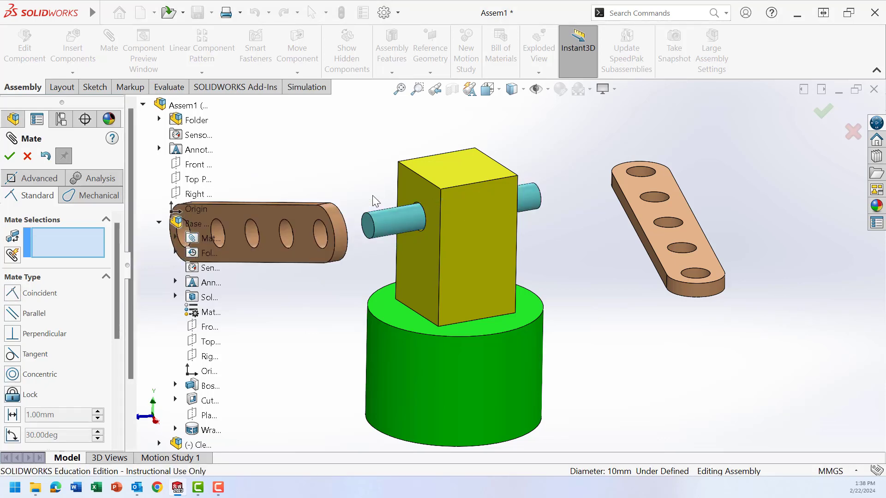
pyautogui.click(424, 253)
pyautogui.moveTo(356, 259); pyautogui.dragTo(311, 280, button='middle')
pyautogui.click(350, 245)
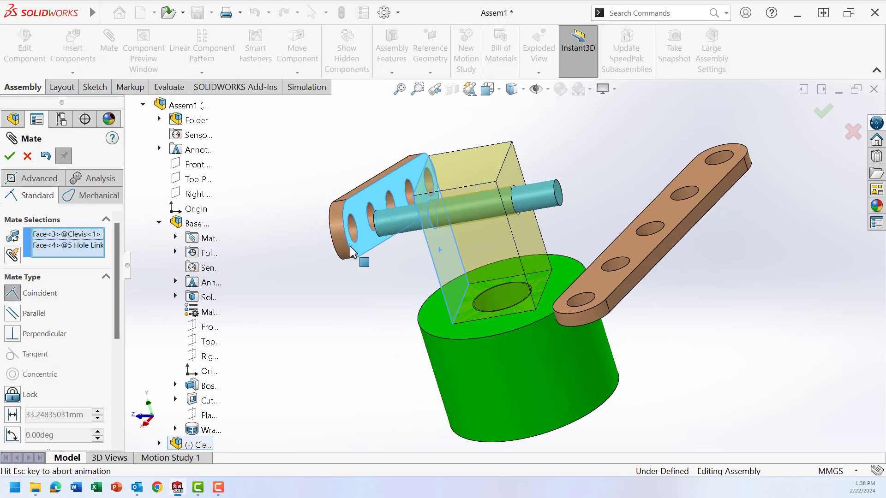
pyautogui.click(335, 218)
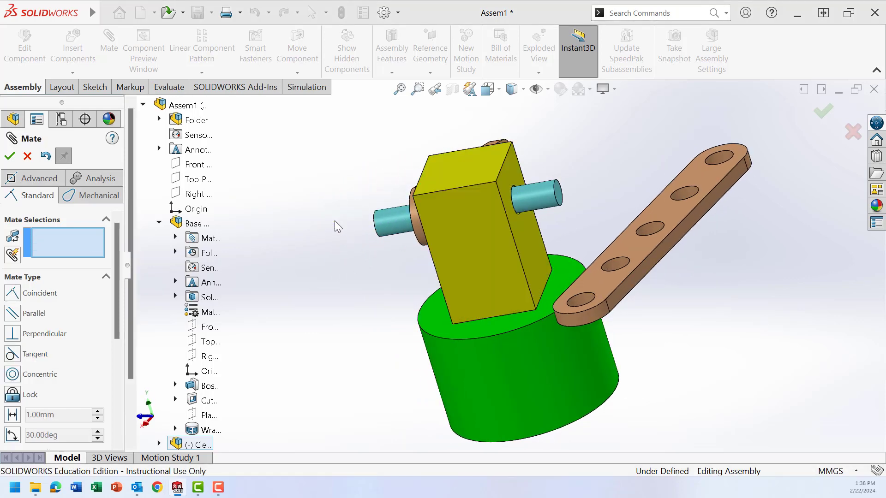
# Mate the second link's end hole concentric with Axle 1 and its inner face coincident with the clevis's opposite side face.
pyautogui.click(578, 298)
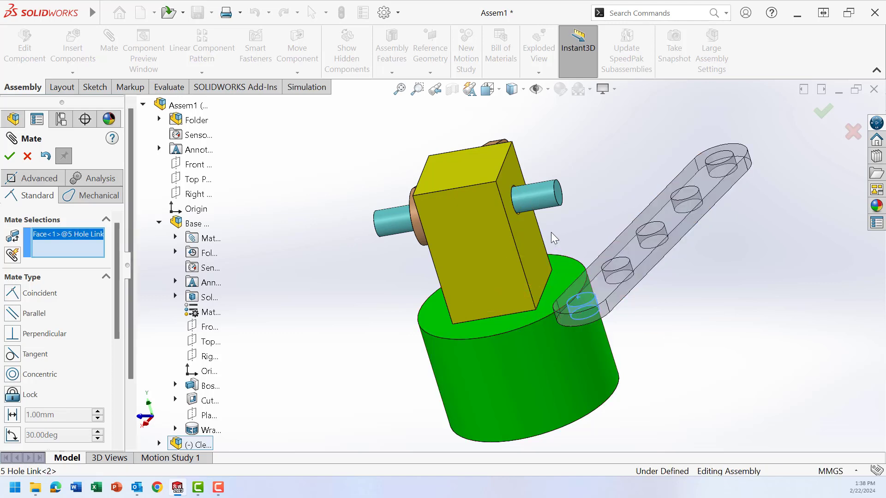
pyautogui.click(539, 199)
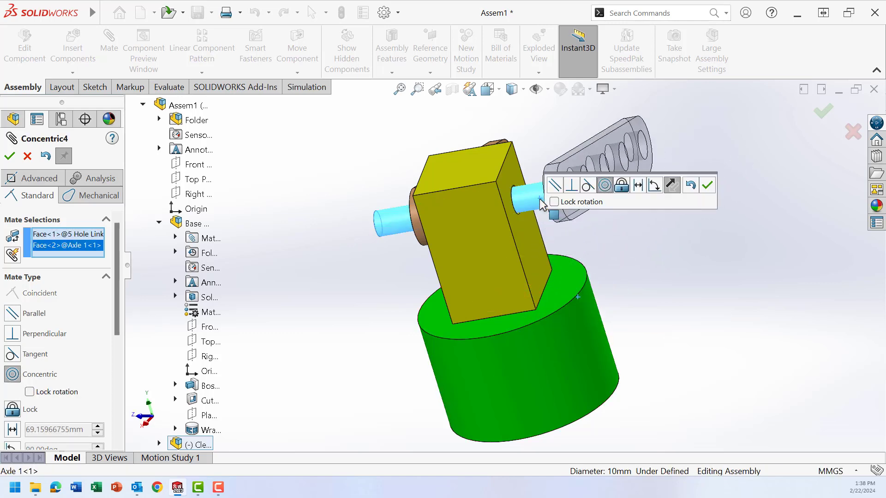
pyautogui.click(706, 187)
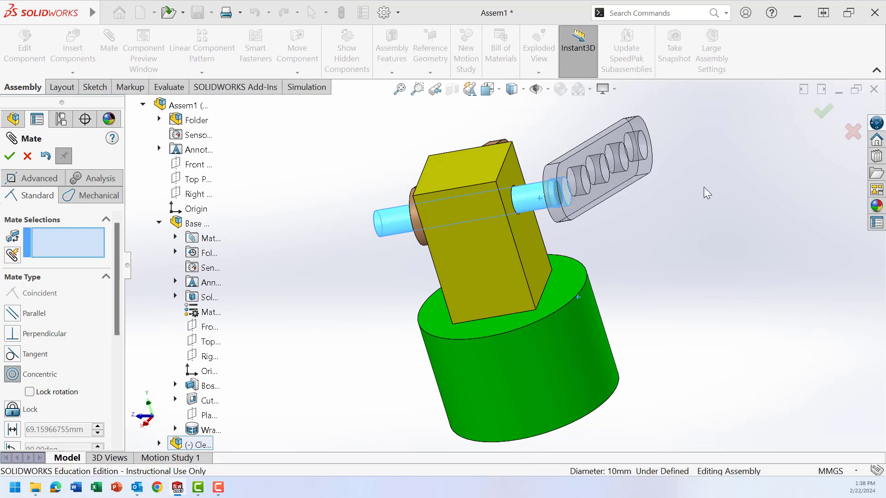
pyautogui.moveTo(618, 242); pyautogui.dragTo(644, 241, button='middle')
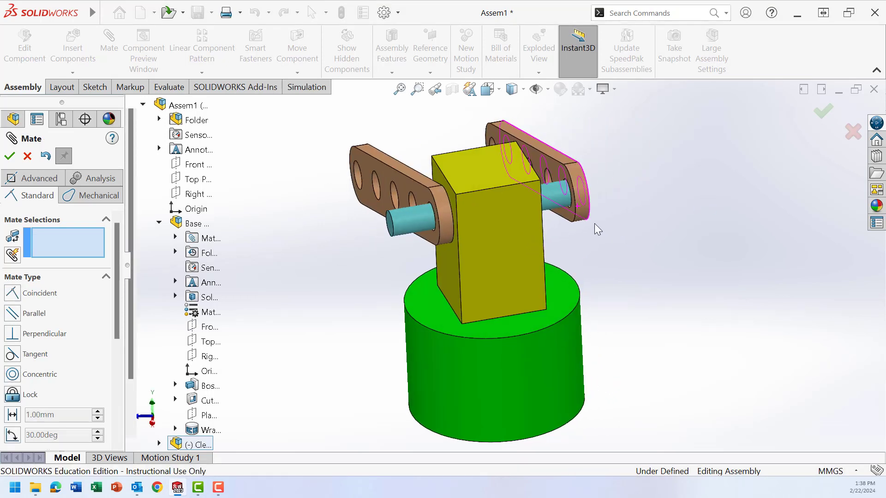
pyautogui.click(568, 219)
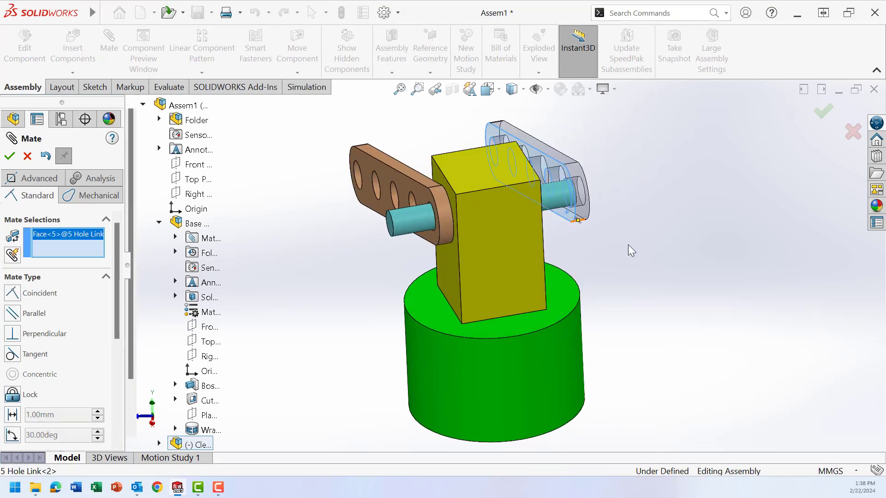
pyautogui.moveTo(623, 247); pyautogui.dragTo(546, 229, button='middle')
pyautogui.click(544, 223)
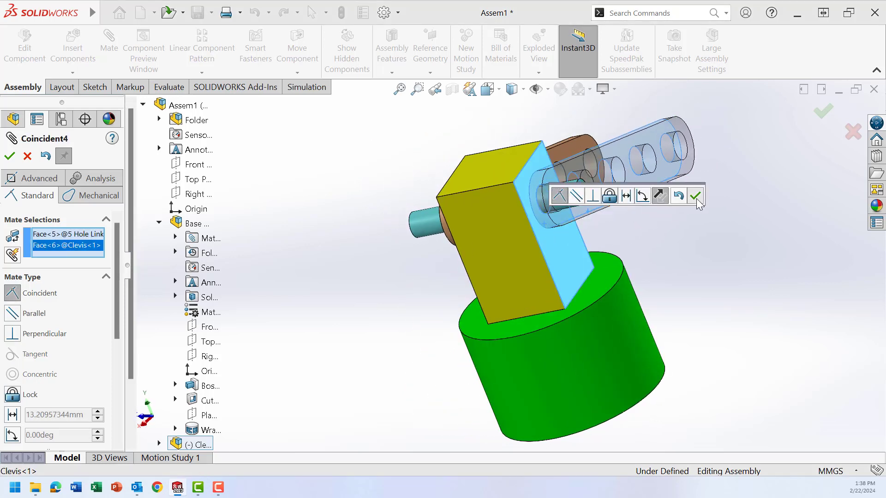
pyautogui.click(696, 197)
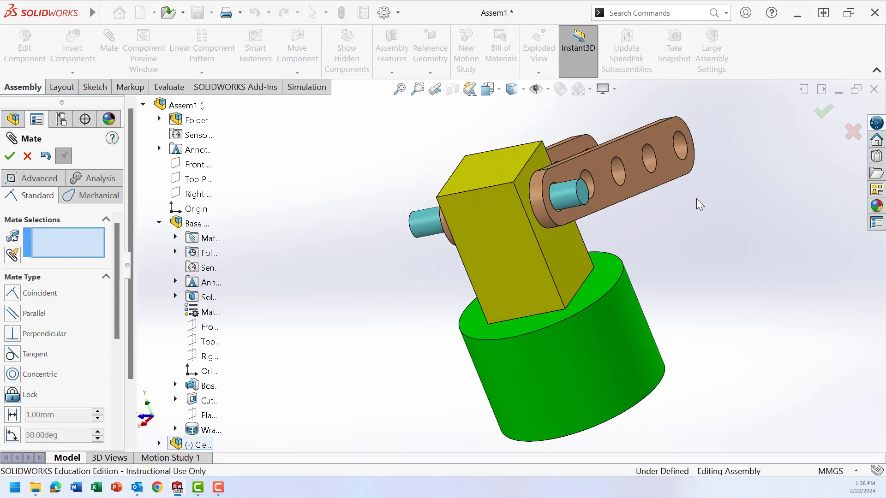
pyautogui.click(9, 157)
# Insert the Pin part and place it beside the free axle end near the first link.
pyautogui.click(70, 58)
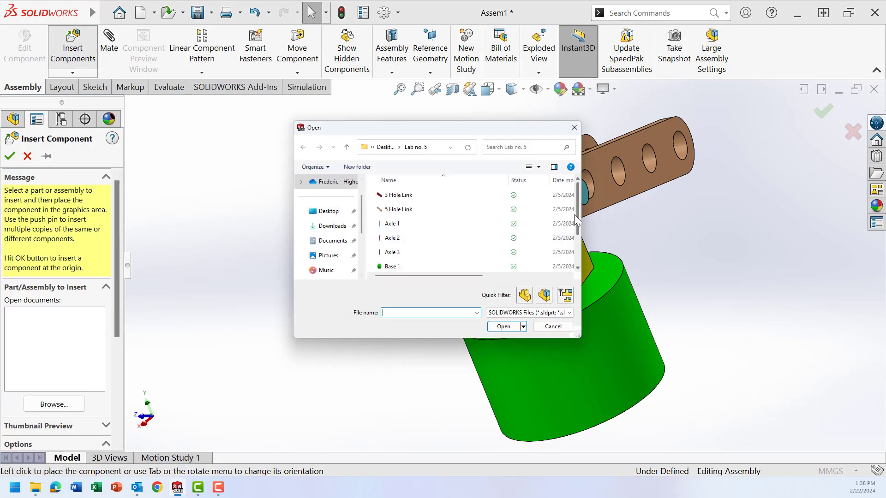
pyautogui.moveTo(580, 217); pyautogui.dragTo(582, 250)
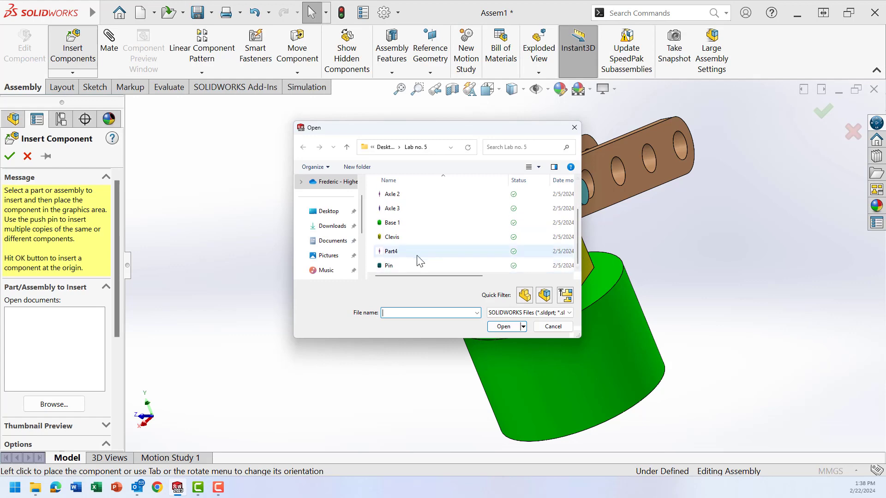
pyautogui.click(409, 265)
pyautogui.click(501, 326)
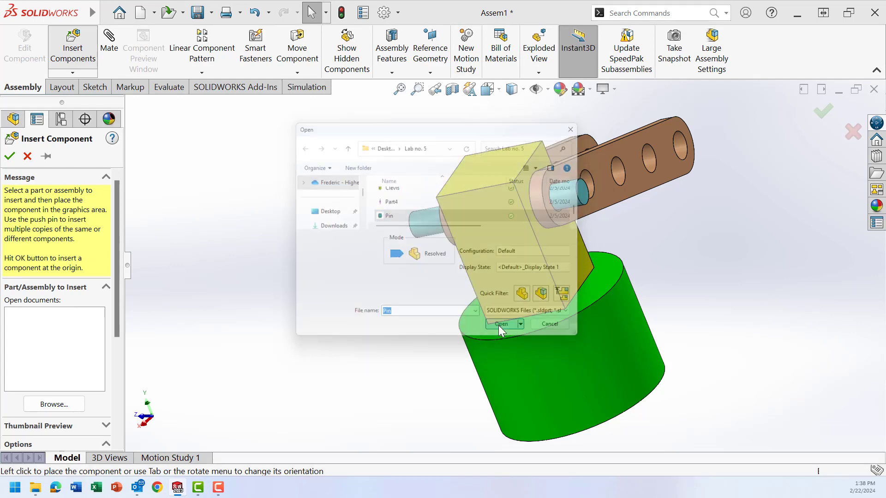
pyautogui.click(317, 227)
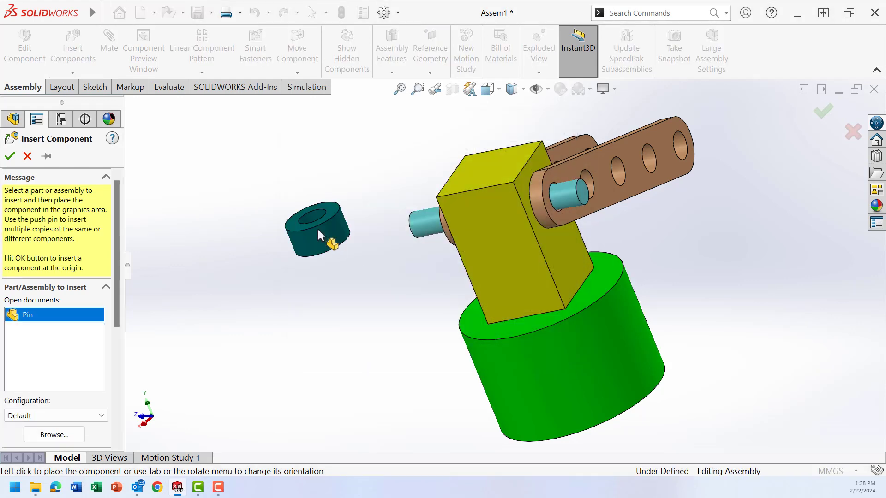
# Insert a second Pin and place it just below the first one.
pyautogui.click(74, 51)
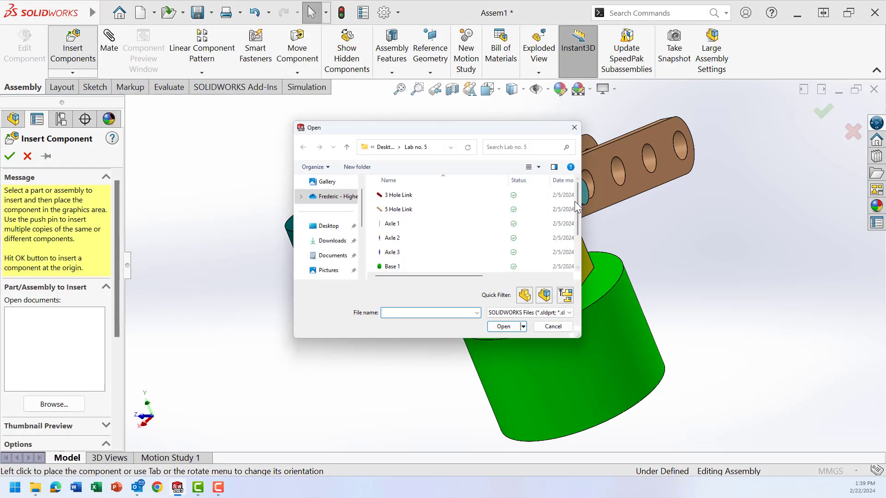
pyautogui.scroll(-2, 576, 203)
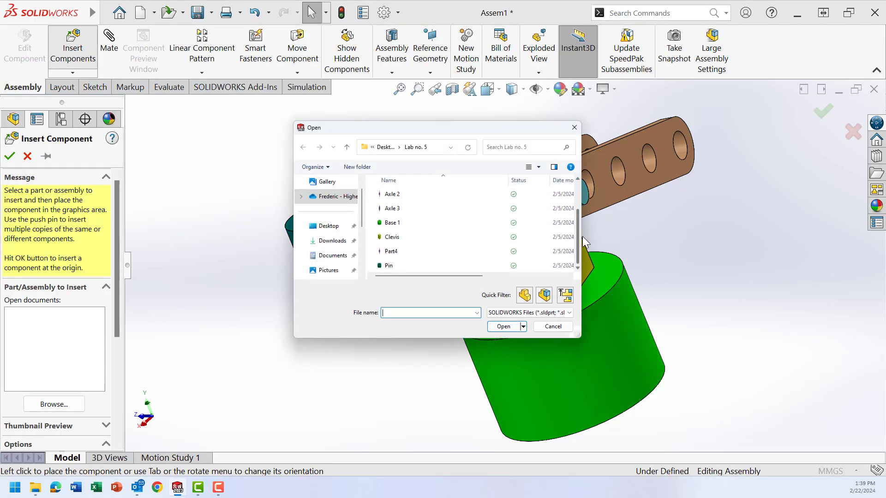
pyautogui.click(401, 265)
pyautogui.click(500, 327)
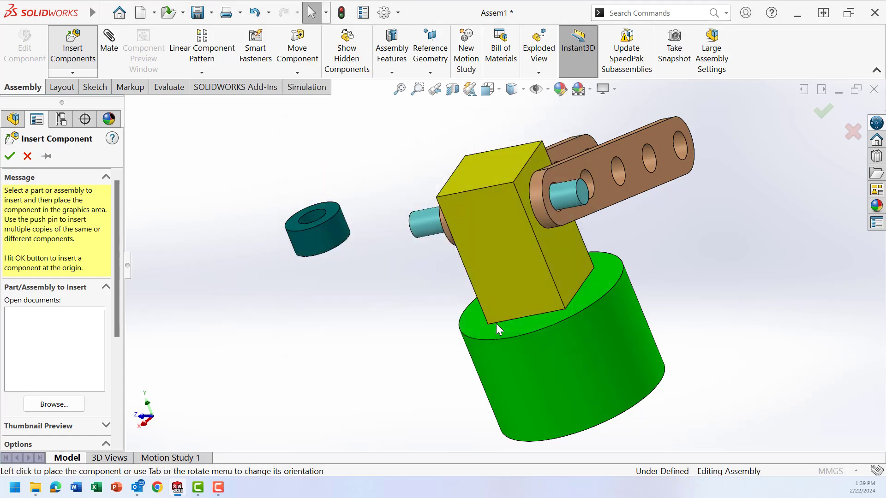
pyautogui.click(321, 297)
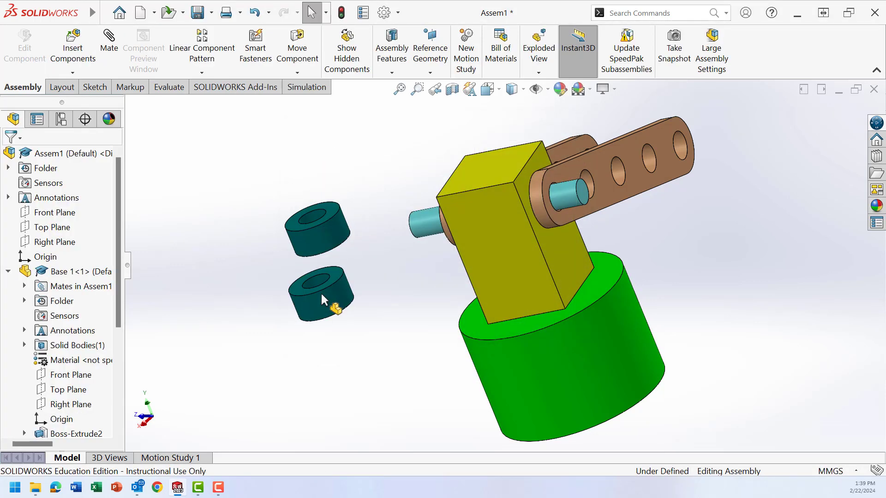
# Mate the first pin's hole concentric with Axle 1 and its end face coincident with the first link's outer face.
pyautogui.click(116, 55)
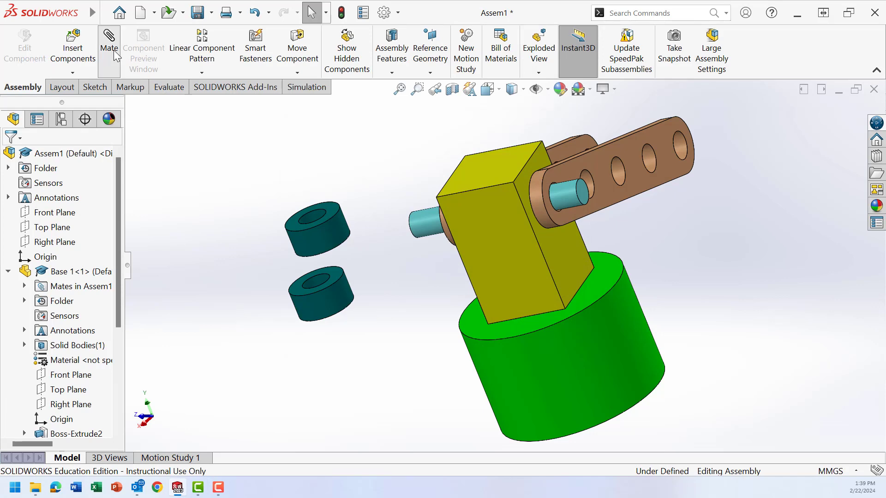
pyautogui.click(312, 222)
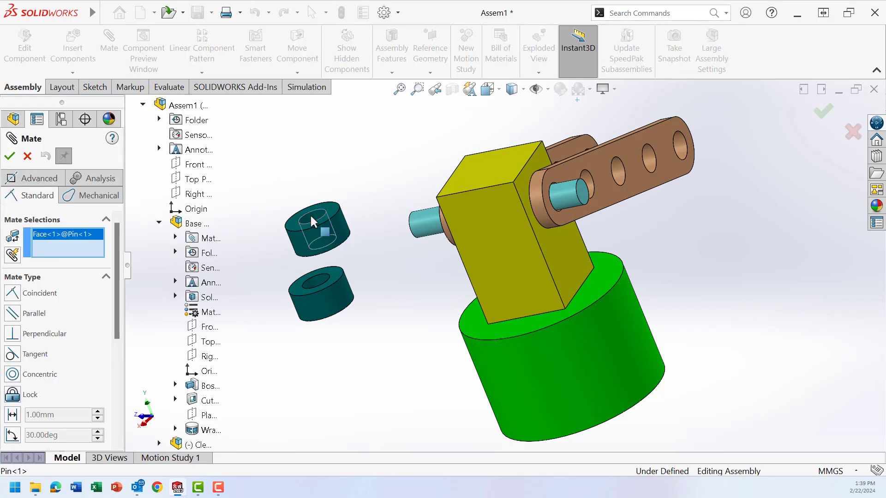
pyautogui.click(424, 222)
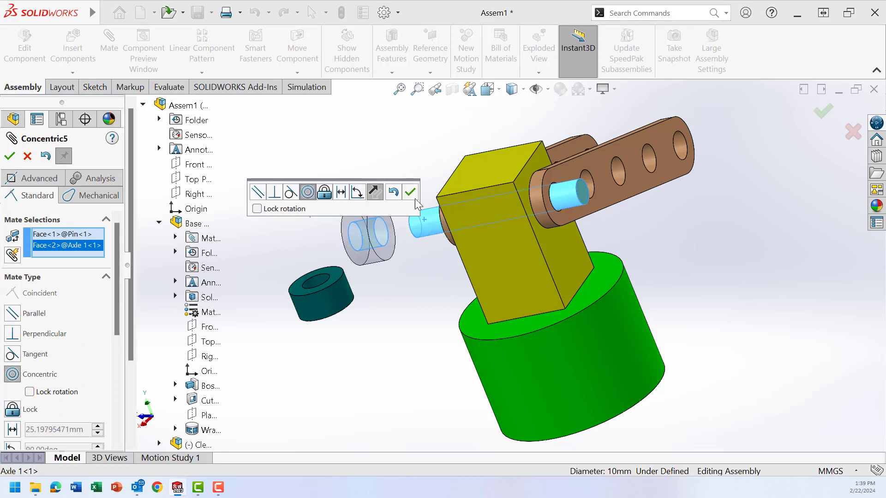
pyautogui.click(410, 192)
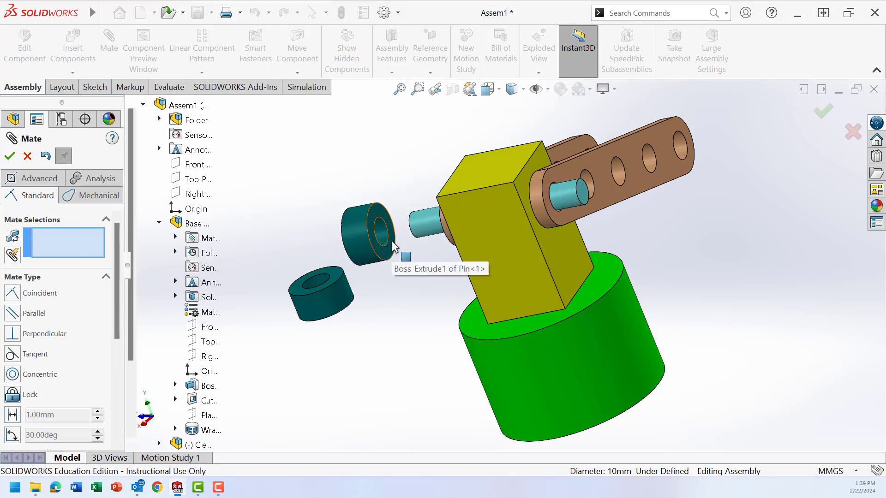
pyautogui.click(392, 240)
pyautogui.moveTo(392, 239); pyautogui.dragTo(461, 249, button='middle')
pyautogui.click(522, 203)
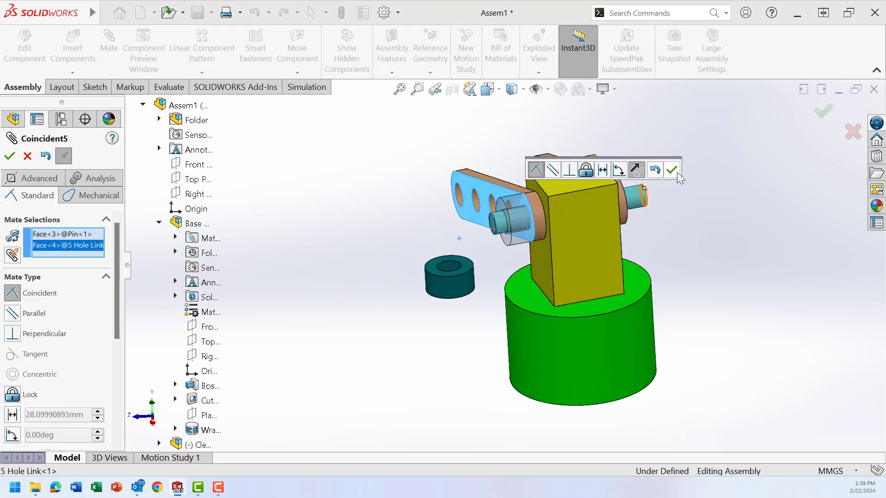
pyautogui.click(678, 175)
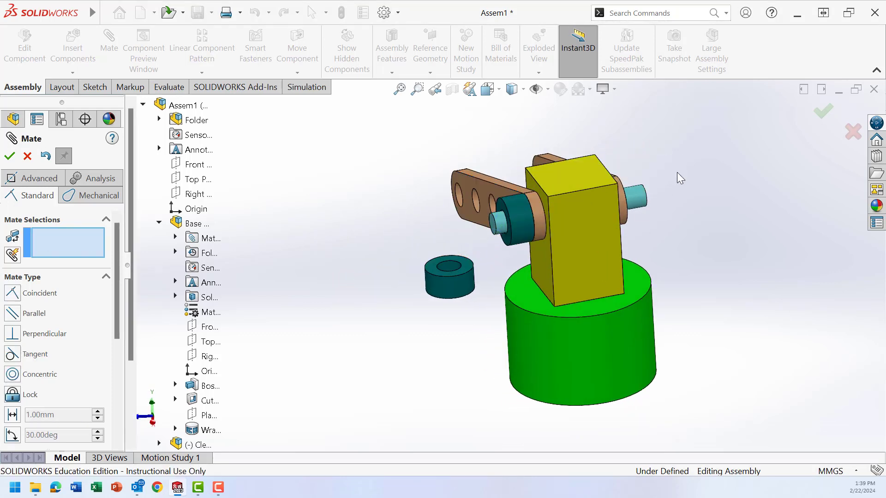
# Mate the second pin's hole concentric with Axle 1.
pyautogui.click(452, 272)
pyautogui.moveTo(684, 257); pyautogui.dragTo(572, 206, button='middle')
pyautogui.click(565, 200)
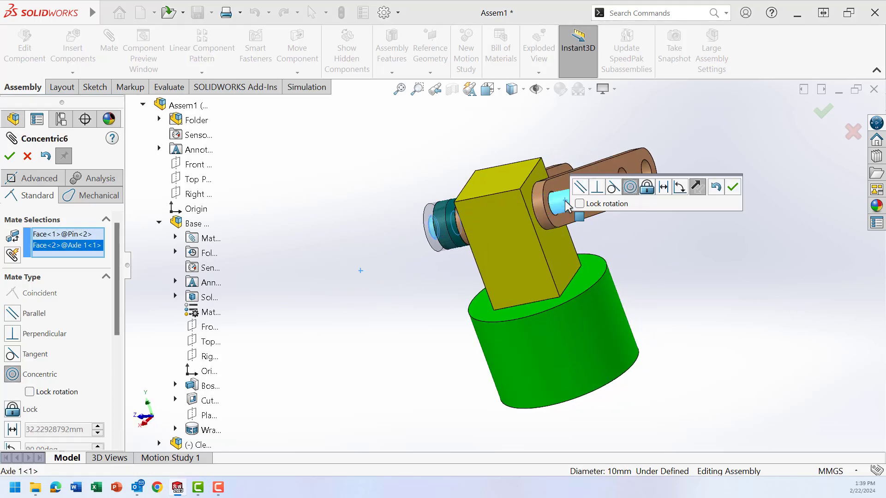
pyautogui.click(733, 187)
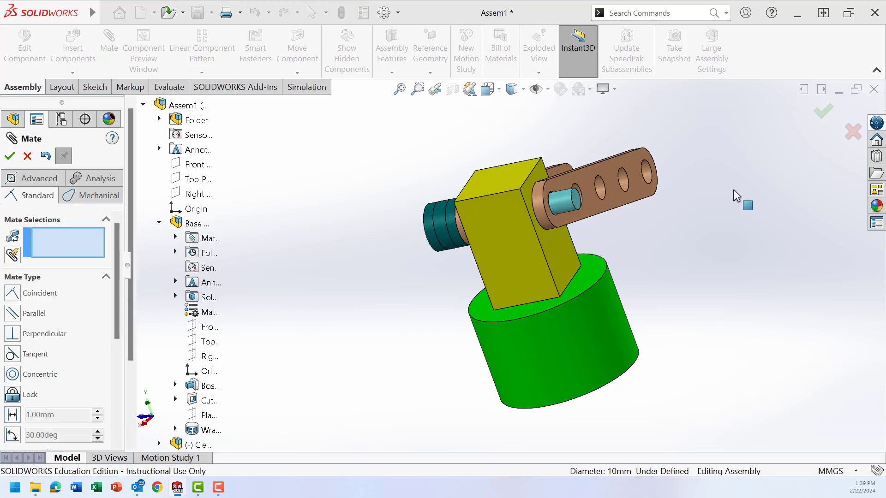
# Slide the second pin along the axle to the opposite side and mate its inner end face coincident with the second link's outer face.
pyautogui.moveTo(436, 222); pyautogui.dragTo(661, 238)
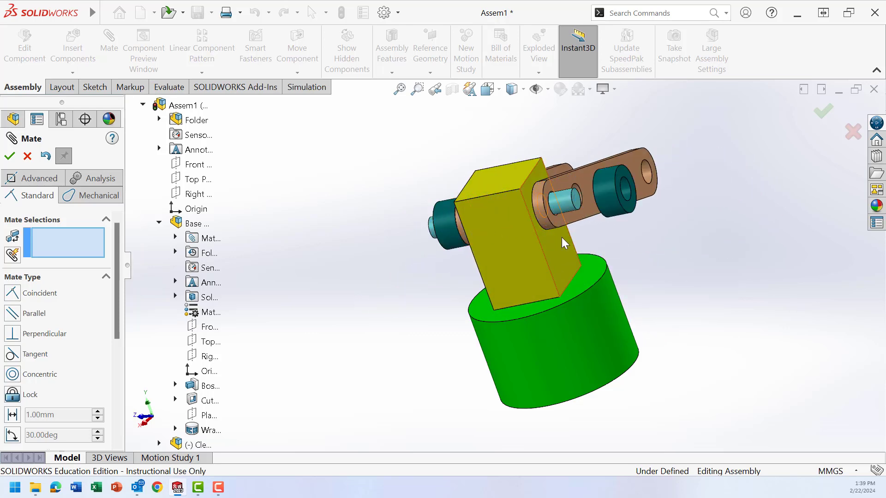
pyautogui.moveTo(682, 232); pyautogui.dragTo(726, 197, button='middle')
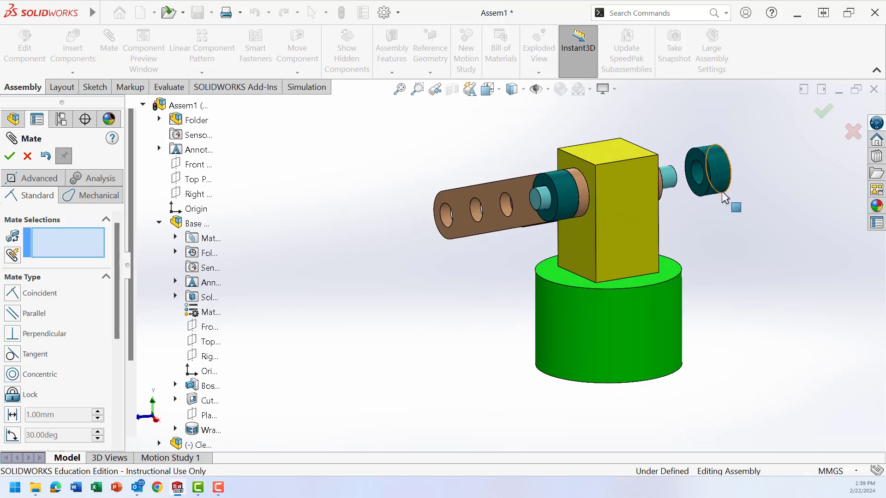
pyautogui.click(700, 189)
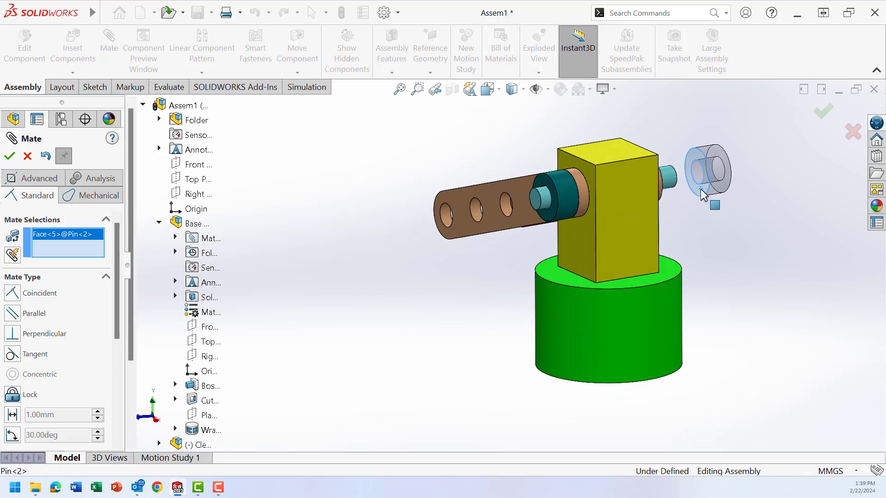
pyautogui.moveTo(707, 220); pyautogui.dragTo(598, 203, button='middle')
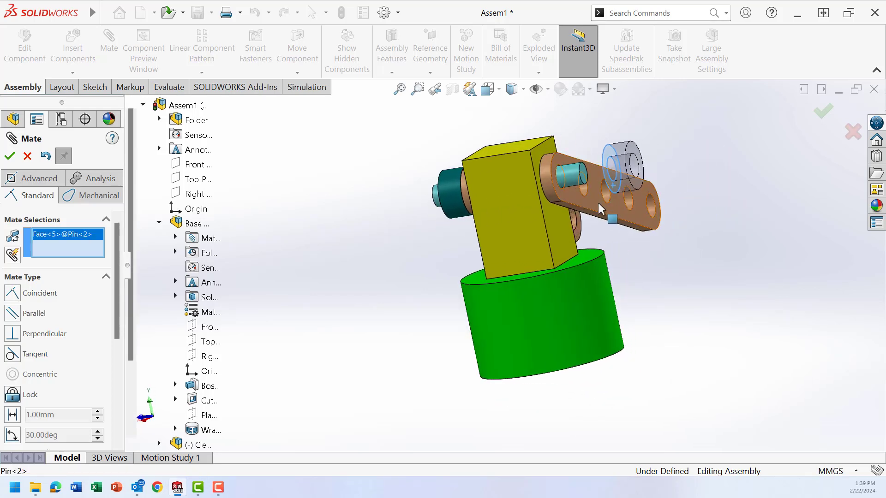
pyautogui.click(572, 199)
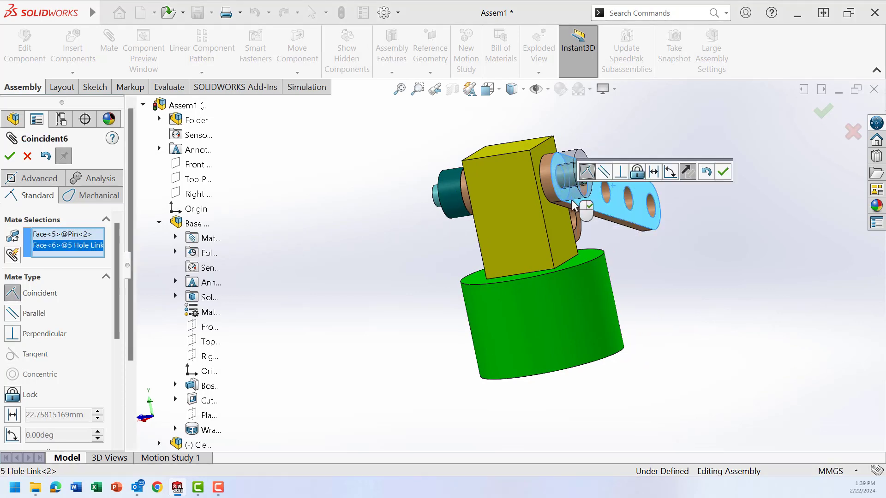
pyautogui.click(722, 172)
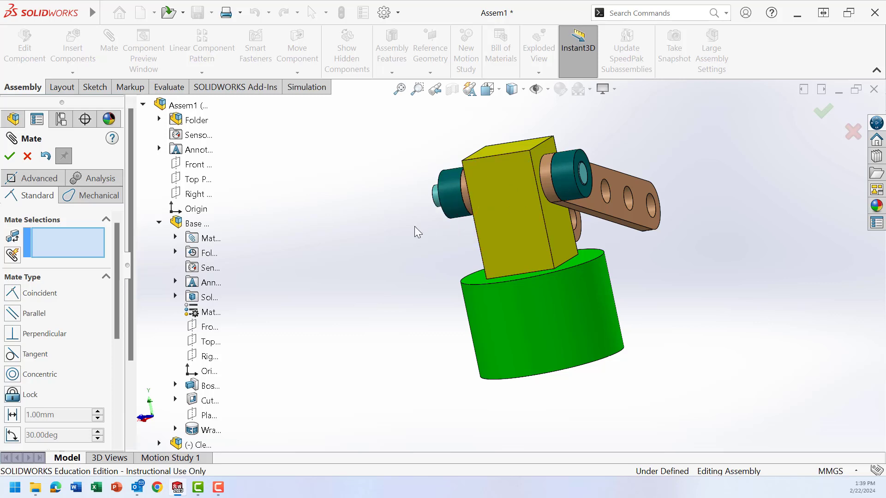
# Mate the first pin's outer end face coincident with the adjacent end face of Axle 1 and finish mating.
pyautogui.moveTo(417, 227); pyautogui.dragTo(493, 267, button='middle')
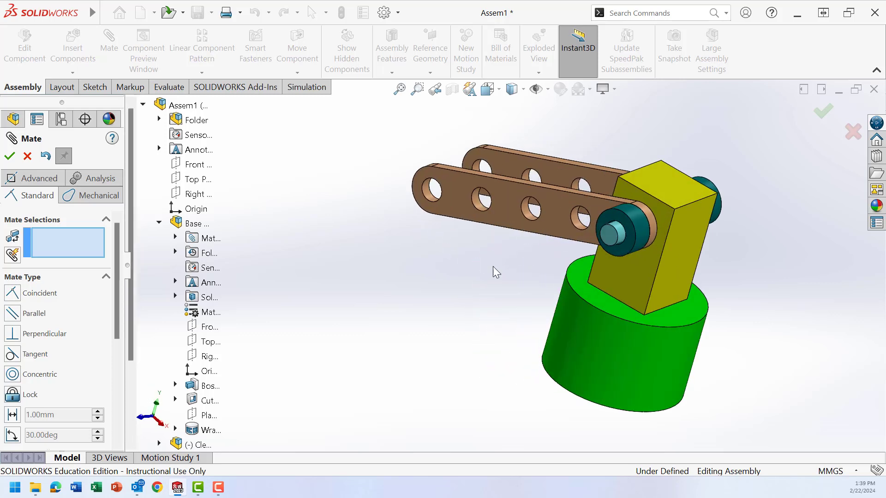
pyautogui.click(608, 231)
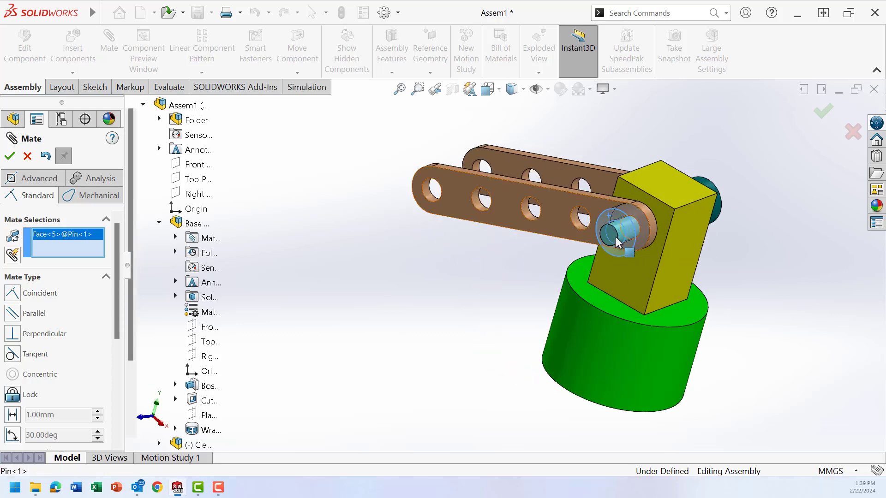
pyautogui.click(610, 238)
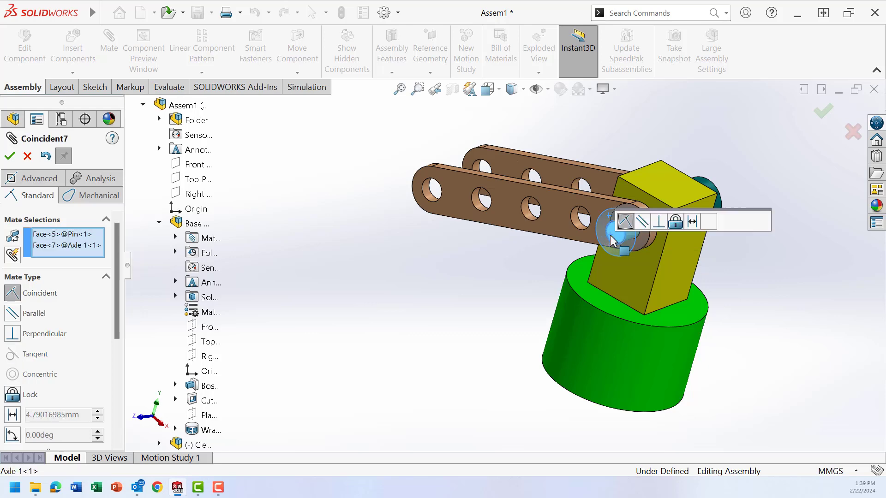
pyautogui.click(765, 226)
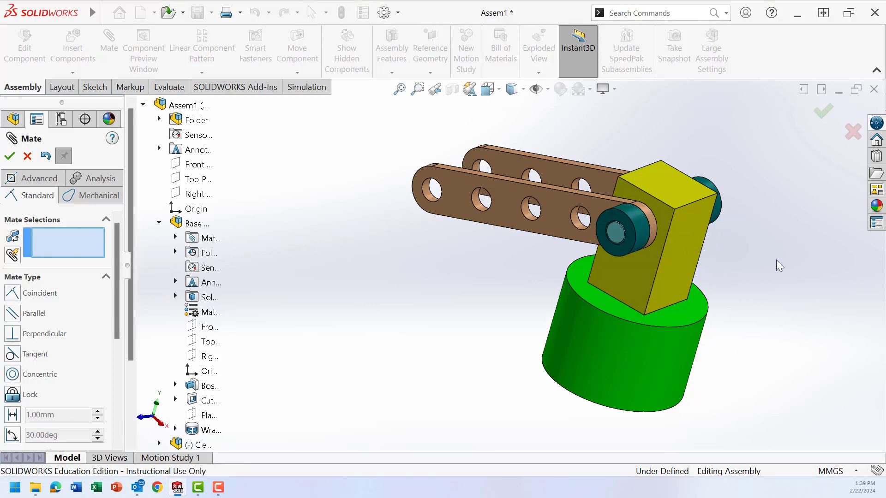
pyautogui.moveTo(778, 263); pyautogui.dragTo(714, 308, button='middle')
pyautogui.moveTo(521, 320); pyautogui.dragTo(495, 295, button='middle')
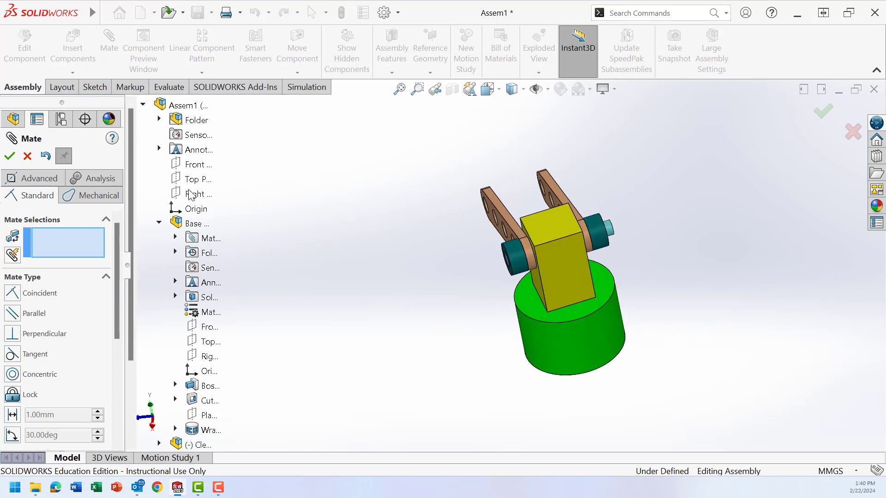
pyautogui.click(14, 156)
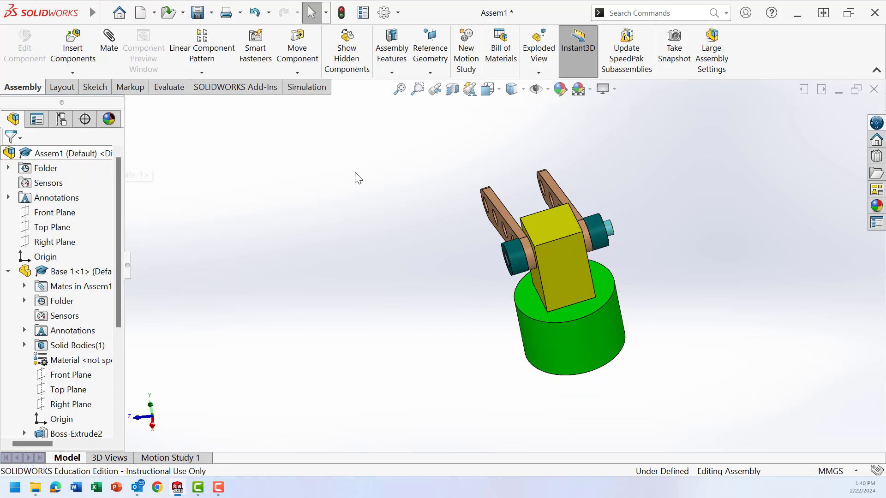
# Swing both 5 Hole Links upward about the axle so they stand above the clevis.
pyautogui.click(494, 204)
pyautogui.moveTo(505, 201); pyautogui.dragTo(475, 151)
pyautogui.press('Escape')
pyautogui.moveTo(542, 177); pyautogui.dragTo(548, 124)
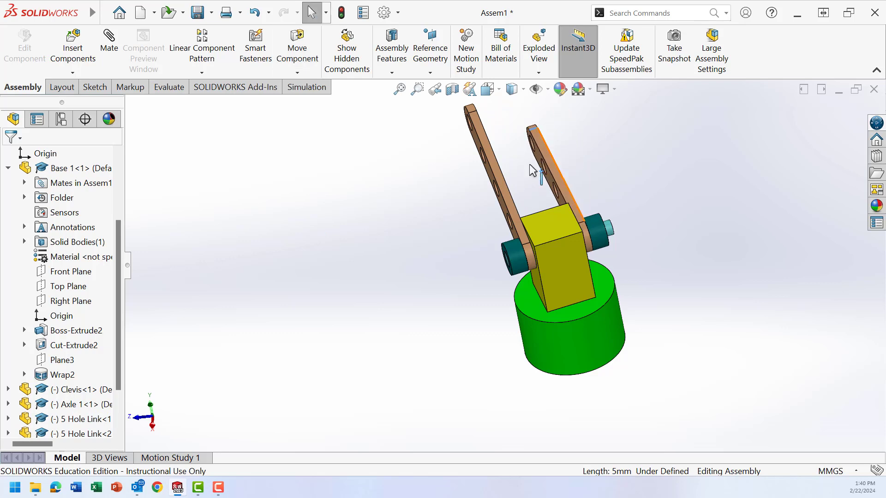
pyautogui.scroll(-3, 512, 169)
pyautogui.scroll(3, 530, 213)
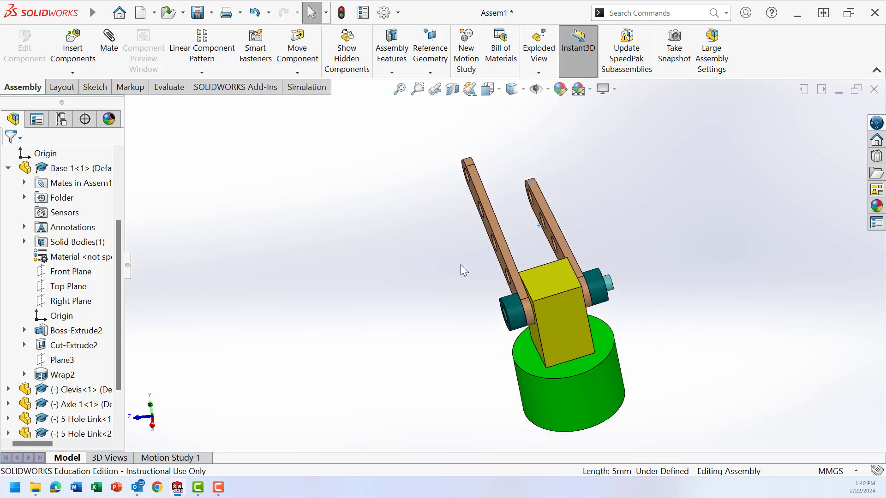
pyautogui.moveTo(460, 264)
pyautogui.mouseDown(button='middle')
pyautogui.moveTo(499, 251)
pyautogui.moveTo(486, 277)
pyautogui.moveTo(459, 275)
pyautogui.mouseUp(button='middle')
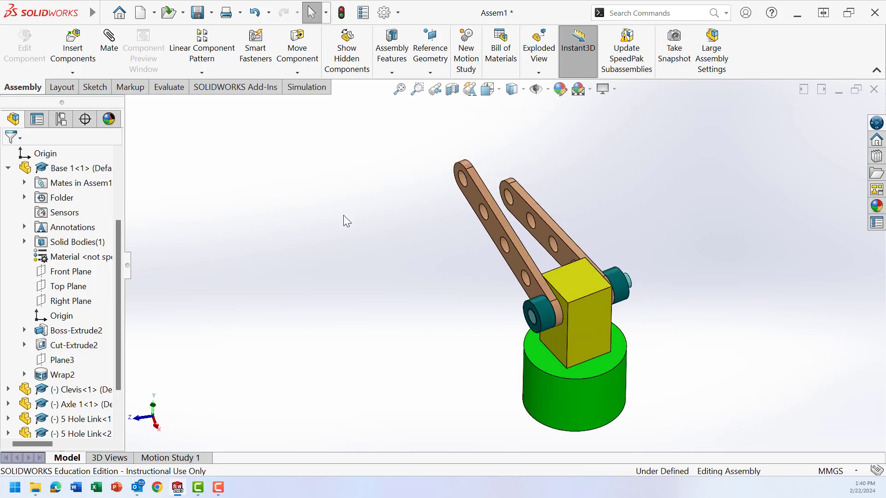
# Insert the Axle 2 part and place it in open space beside the raised 5 Hole Links.
pyautogui.click(72, 48)
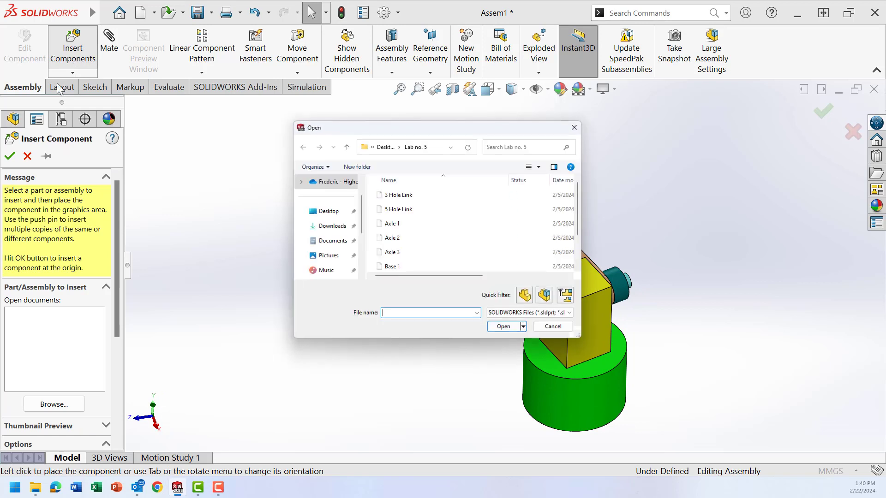
pyautogui.click(437, 239)
pyautogui.click(499, 324)
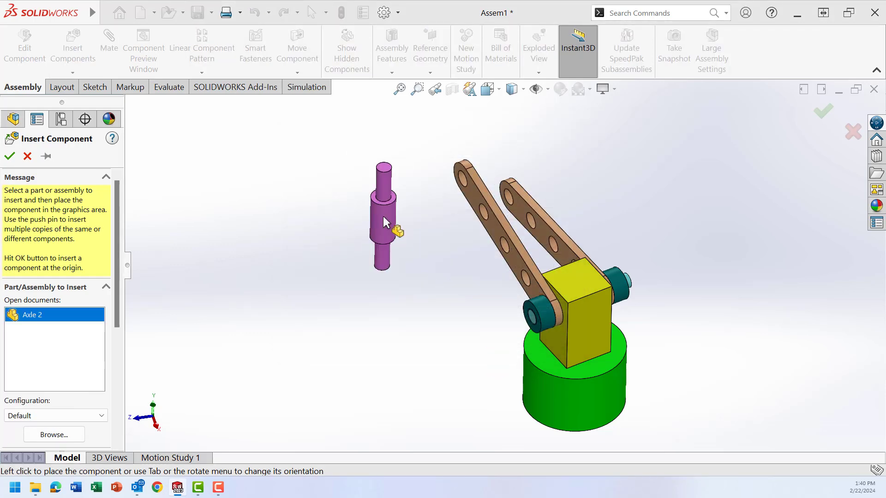
pyautogui.click(383, 216)
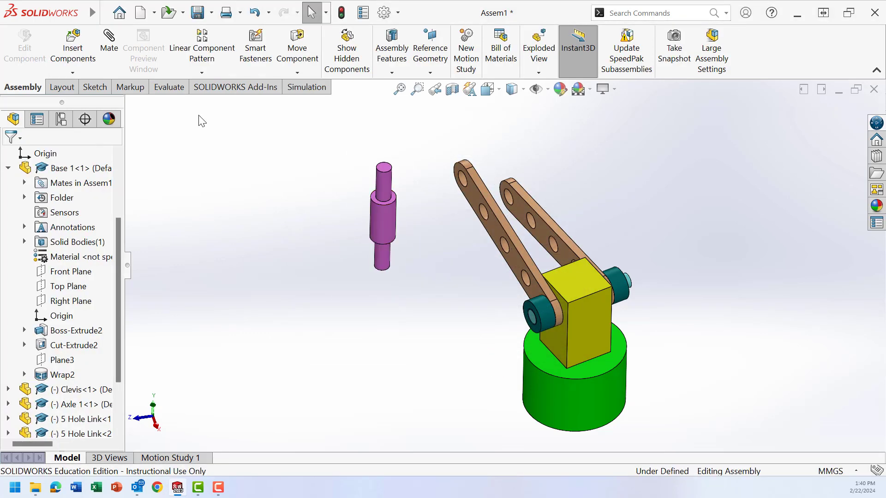
# Insert the 3 Hole Link part and place it beside Axle 2, on the side away from the main assembly.
pyautogui.click(78, 37)
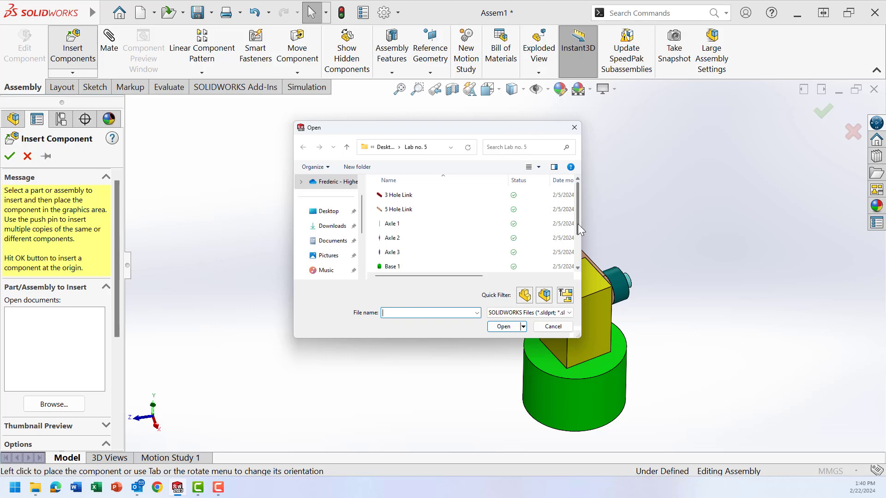
pyautogui.click(433, 205)
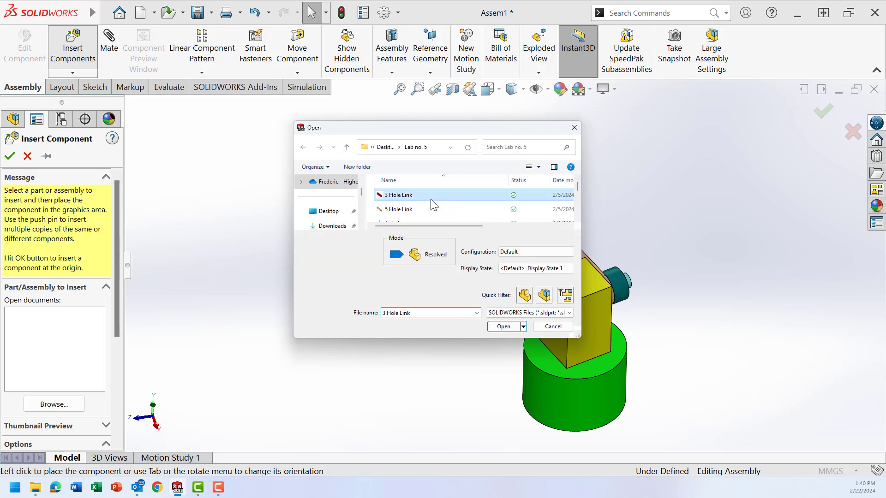
pyautogui.click(491, 327)
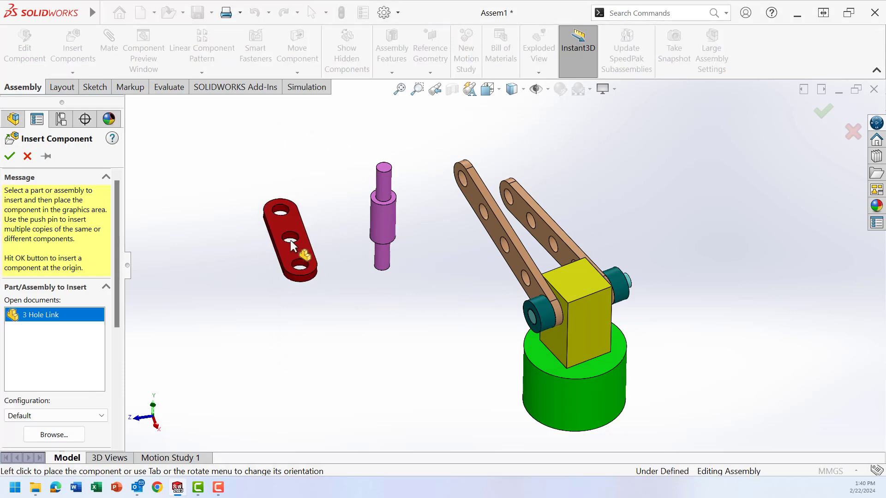
pyautogui.click(290, 240)
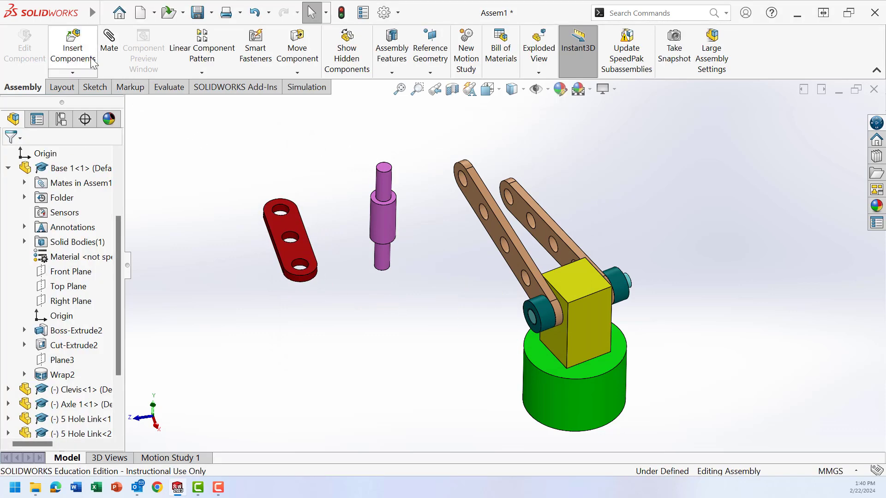
# Insert a second 3 Hole Link and place it next to the first one, farther from Axle 2.
pyautogui.click(73, 51)
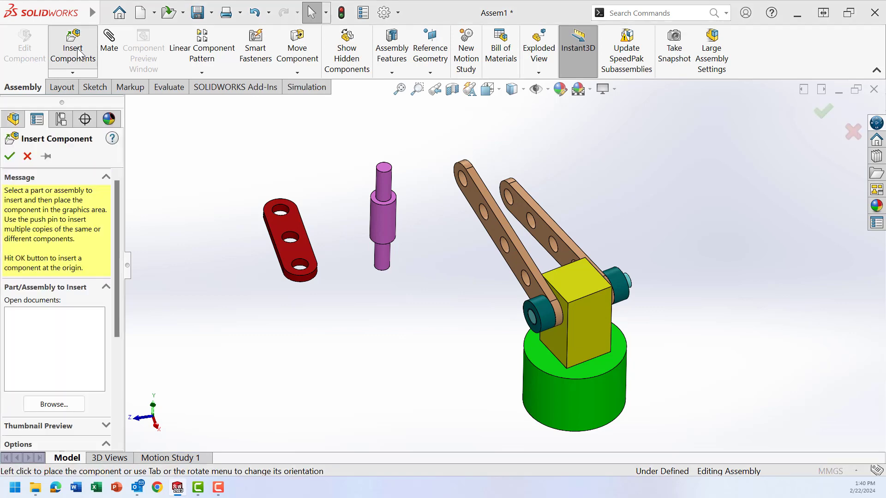
pyautogui.click(389, 195)
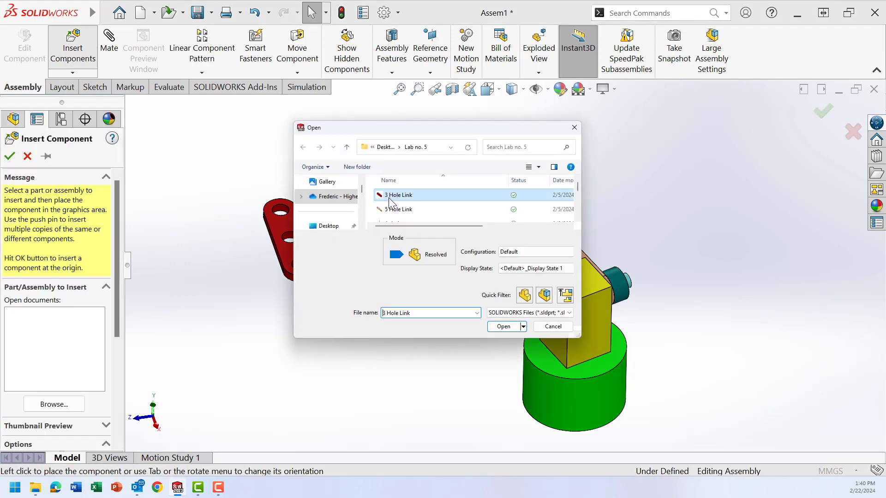
pyautogui.click(503, 327)
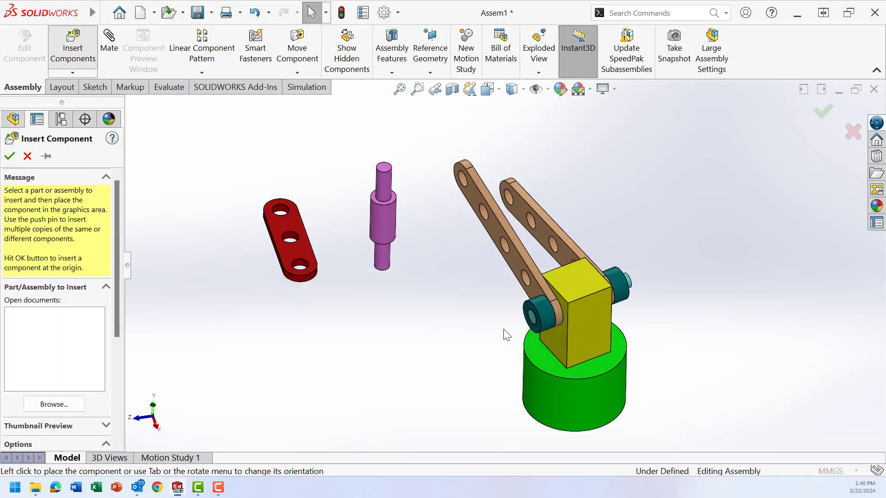
pyautogui.click(234, 254)
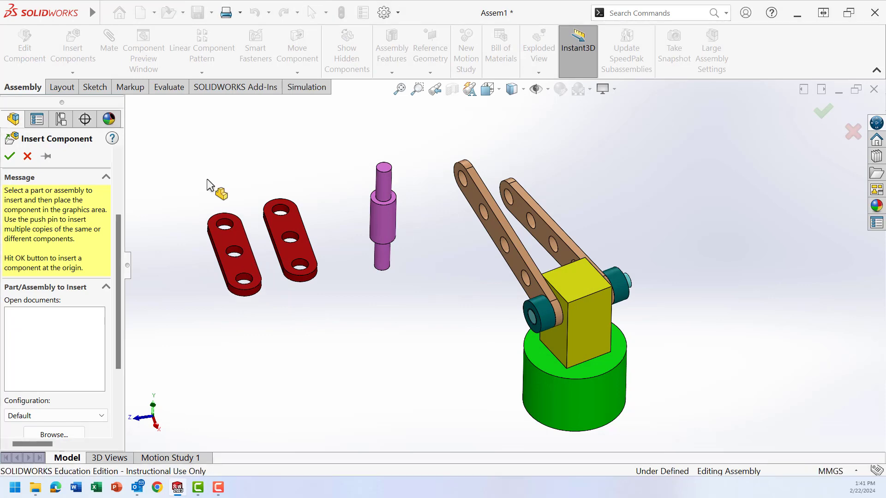
# Insert a third Pin and place it below the two 3 Hole Links.
pyautogui.click(82, 45)
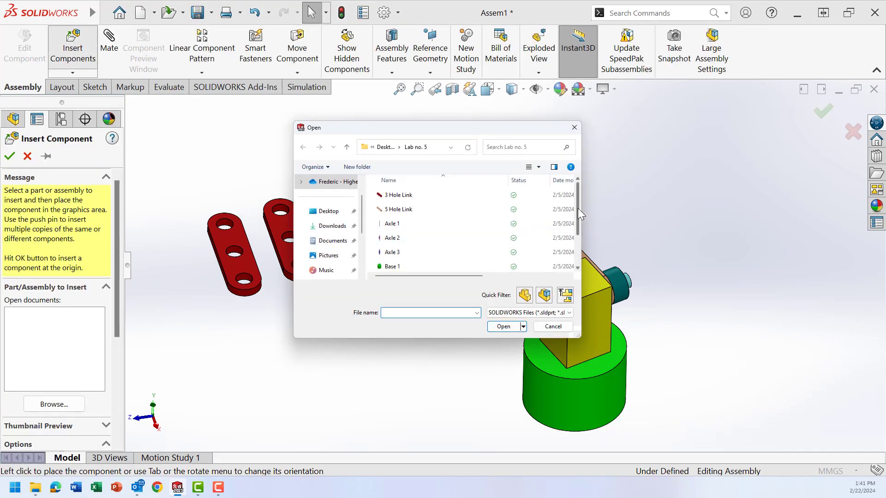
pyautogui.scroll(-1, 577, 209)
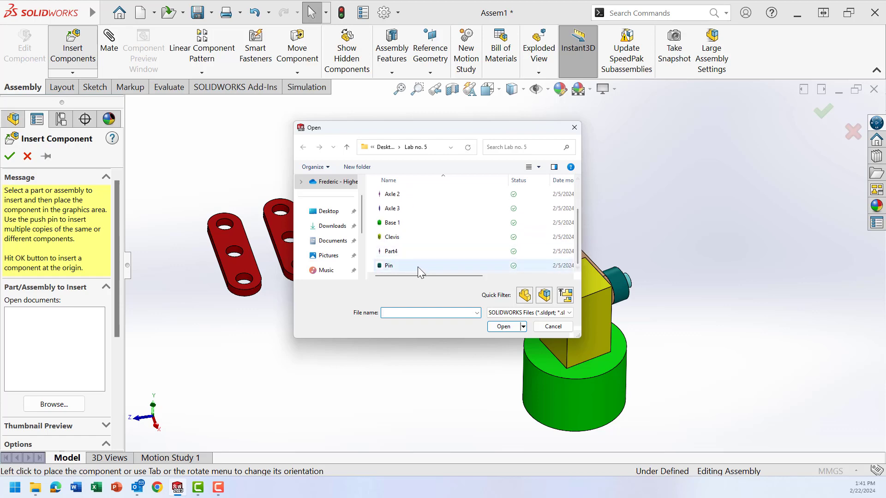
pyautogui.click(417, 266)
pyautogui.click(502, 327)
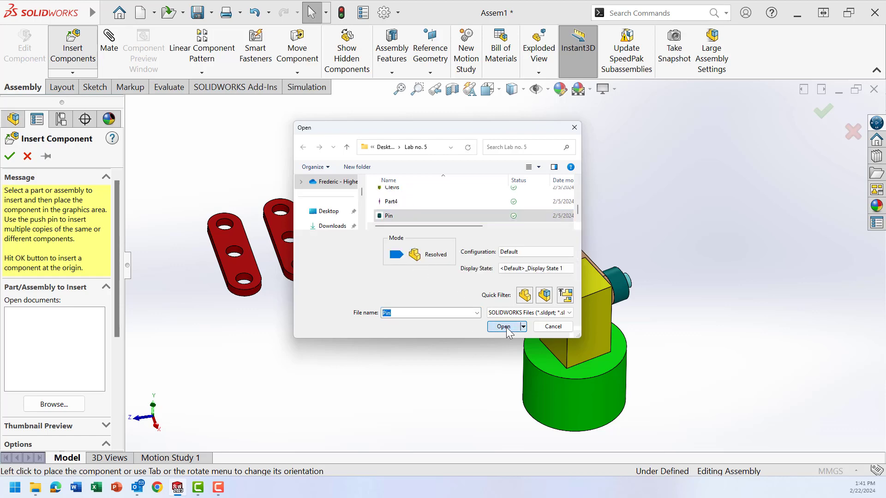
pyautogui.click(272, 339)
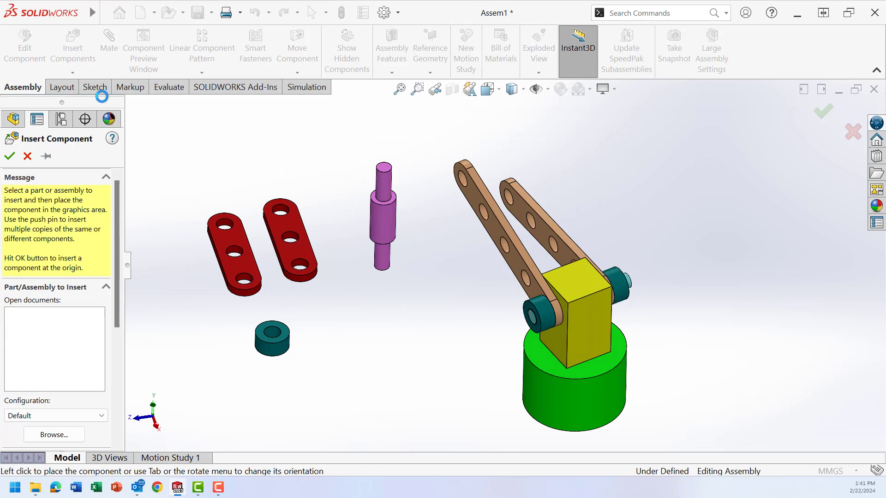
# Insert a fourth Pin and place it beside the third Pin below the 3 Hole Links.
pyautogui.click(80, 52)
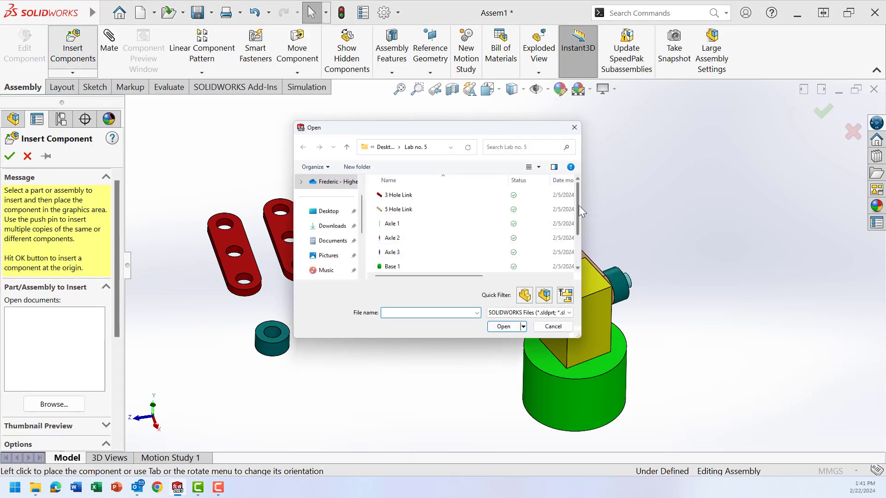
pyautogui.moveTo(578, 210); pyautogui.dragTo(583, 257)
pyautogui.click(388, 266)
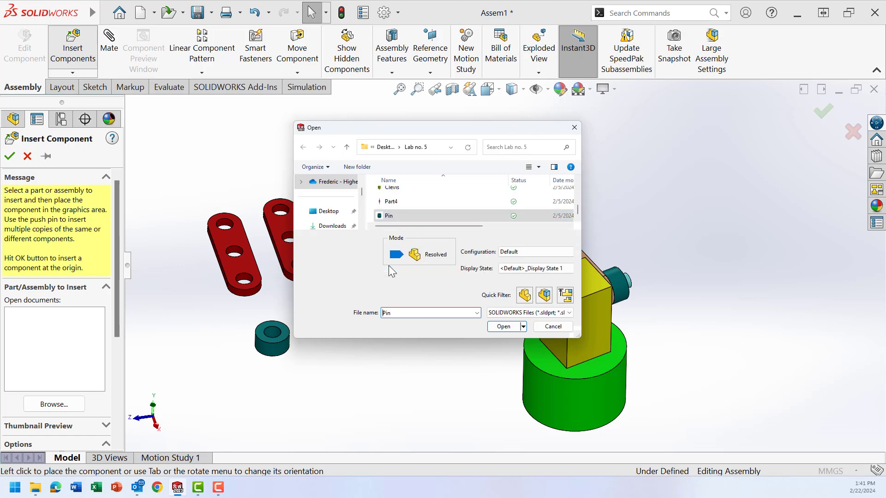
pyautogui.click(500, 328)
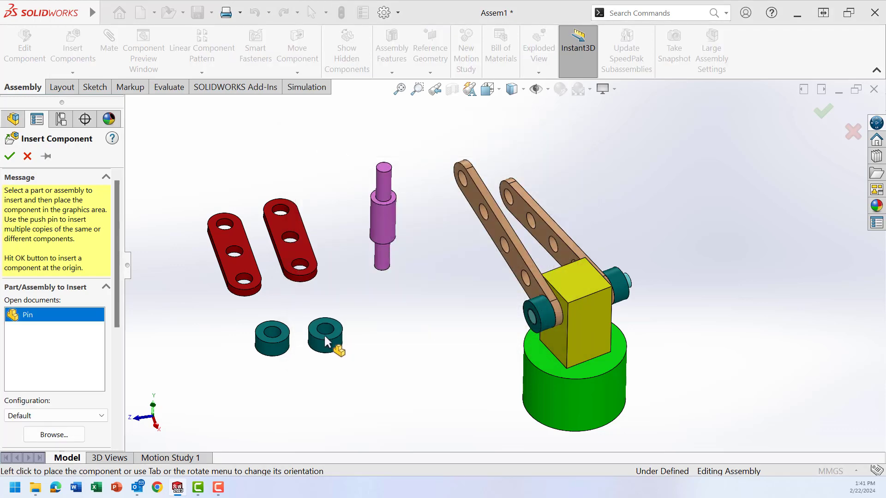
pyautogui.click(324, 334)
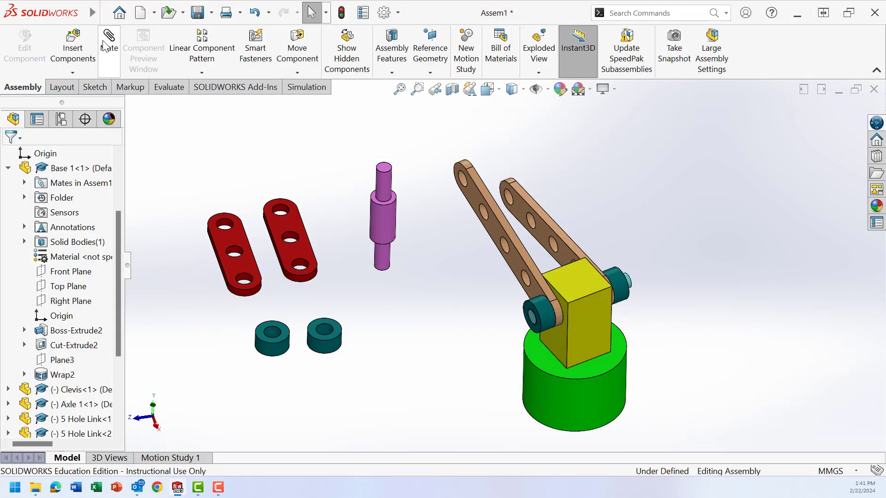
# Add a concentric mate between Axle 2's thin end and the free end hole of the first 5 Hole Link.
pyautogui.click(378, 253)
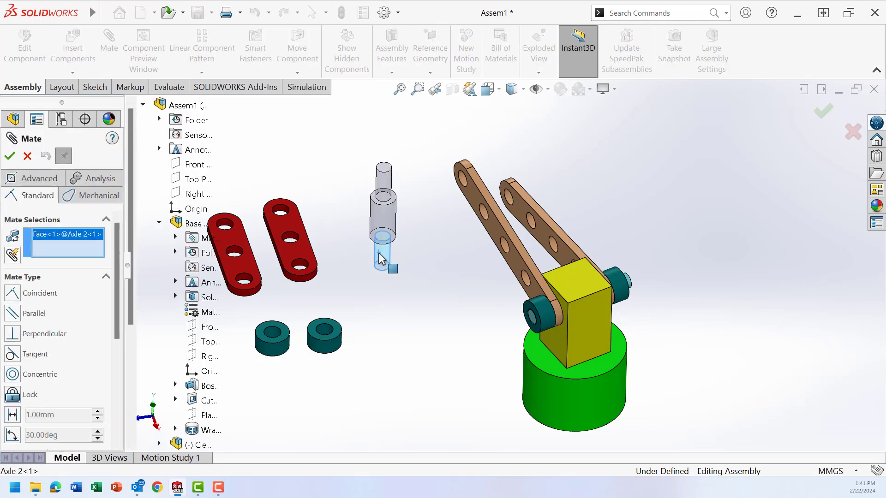
pyautogui.click(462, 179)
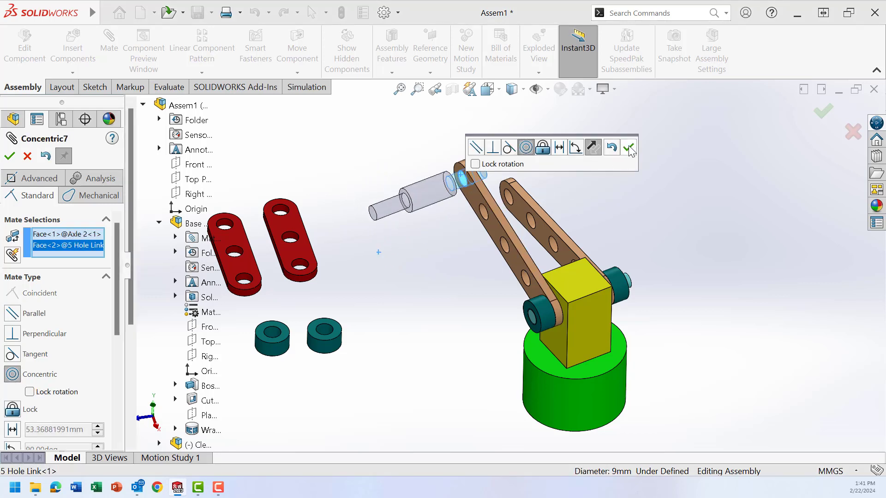
pyautogui.click(629, 148)
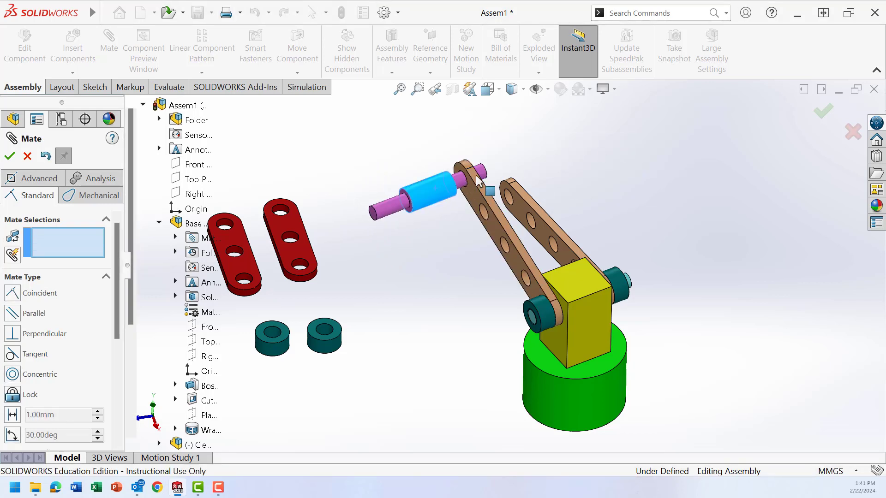
# Slide Axle 2 through the first 5 Hole Link and mate its shoulder face coincident with the link's inner face.
pyautogui.moveTo(477, 181); pyautogui.dragTo(547, 150)
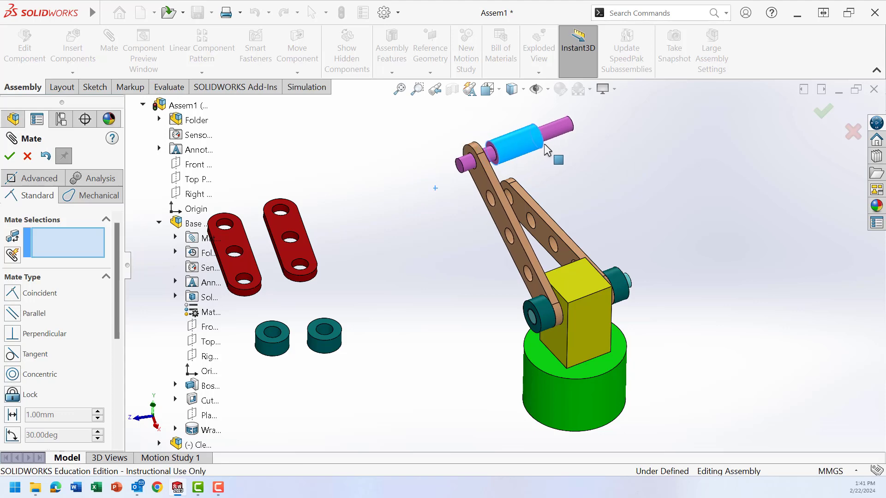
pyautogui.scroll(-5, 478, 137)
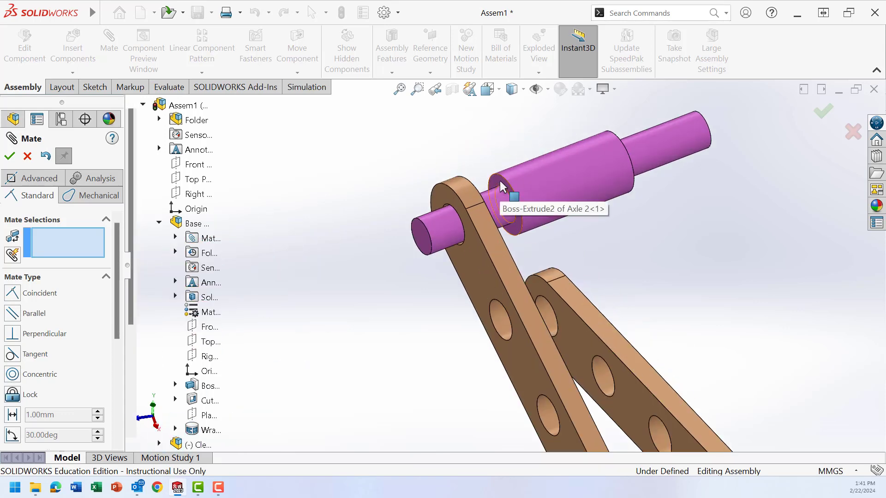
pyautogui.click(503, 187)
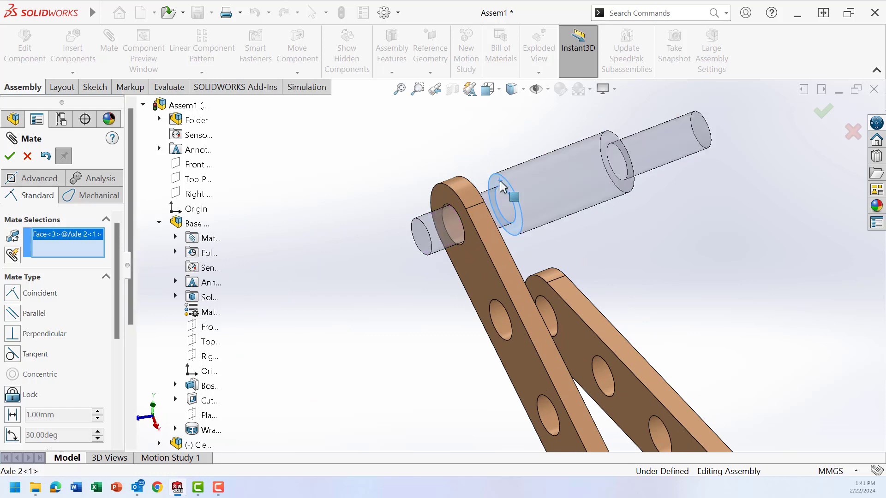
pyautogui.moveTo(483, 166); pyautogui.dragTo(435, 188, button='middle')
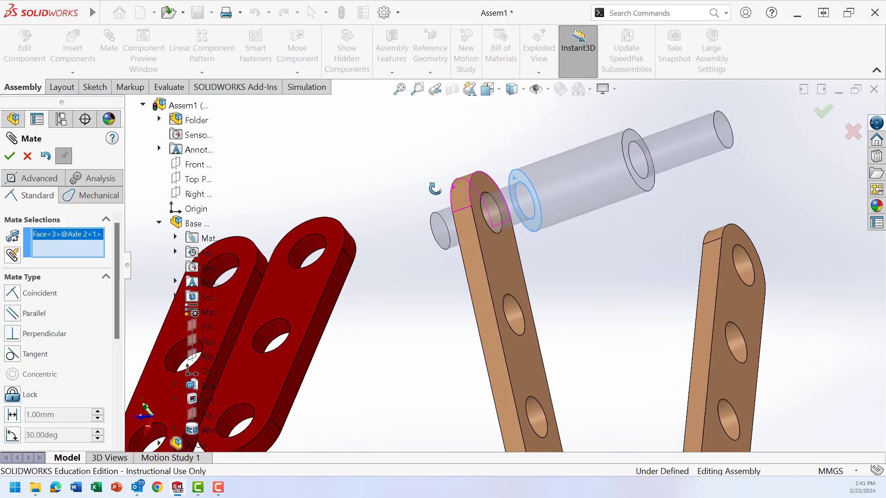
pyautogui.click(491, 249)
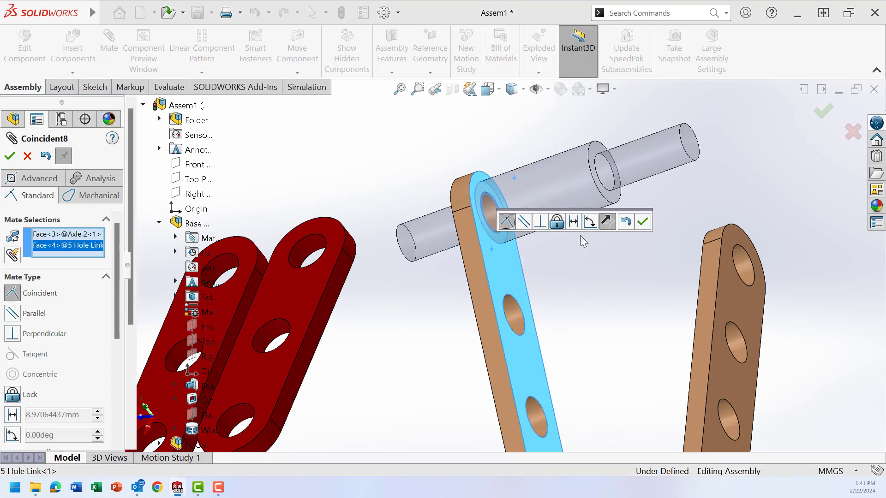
pyautogui.click(642, 222)
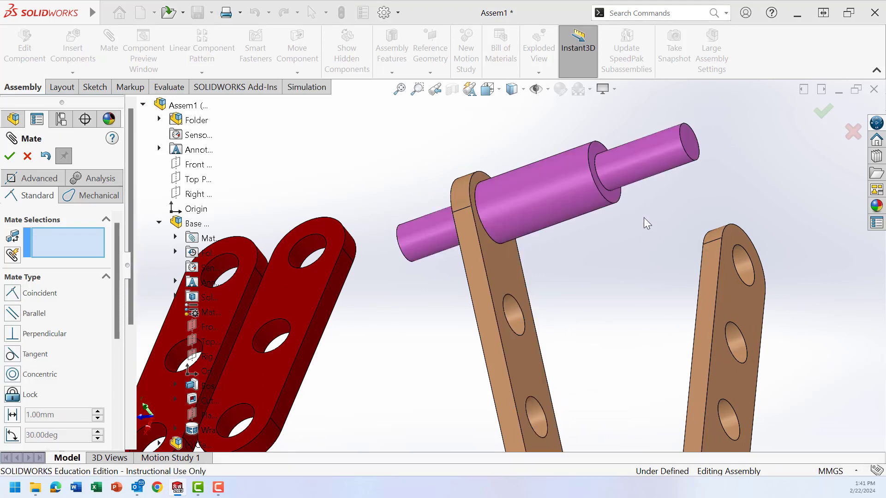
# Add a concentric mate between Axle 2's other thin end and the free end hole of the second 5 Hole Link.
pyautogui.click(649, 152)
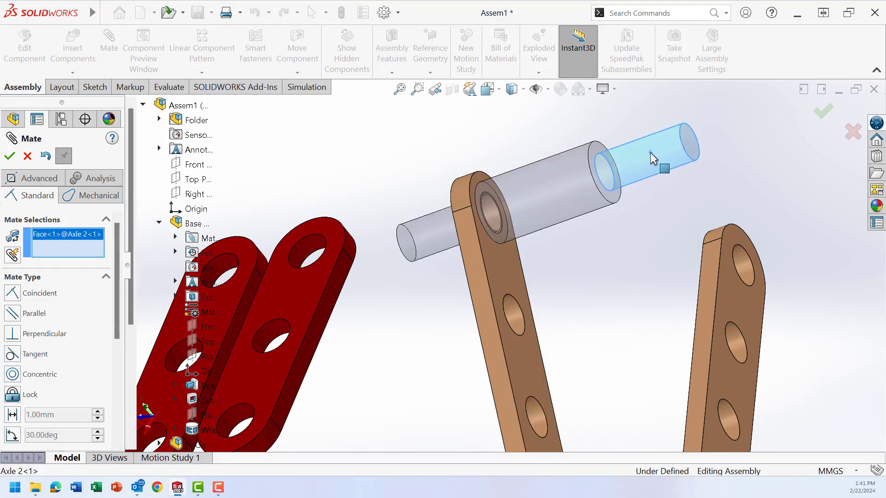
pyautogui.click(740, 256)
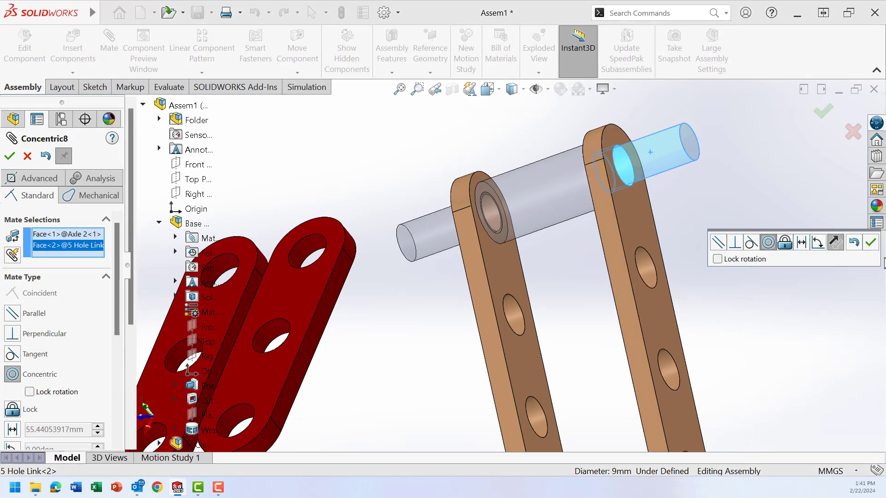
pyautogui.click(871, 244)
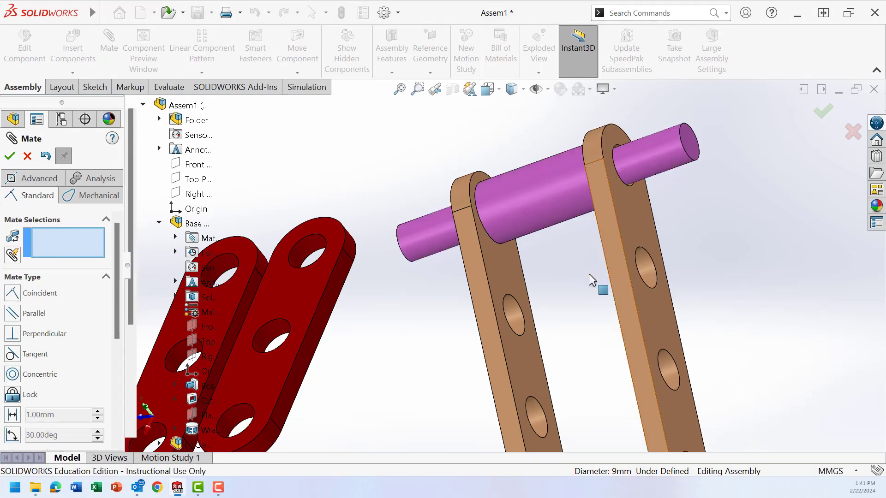
# Mate an end hole of the first 3 Hole Link concentric with Axle 2's end at the first 5 Hole Link.
pyautogui.moveTo(588, 274); pyautogui.dragTo(605, 226, button='middle')
pyautogui.scroll(4, 561, 248)
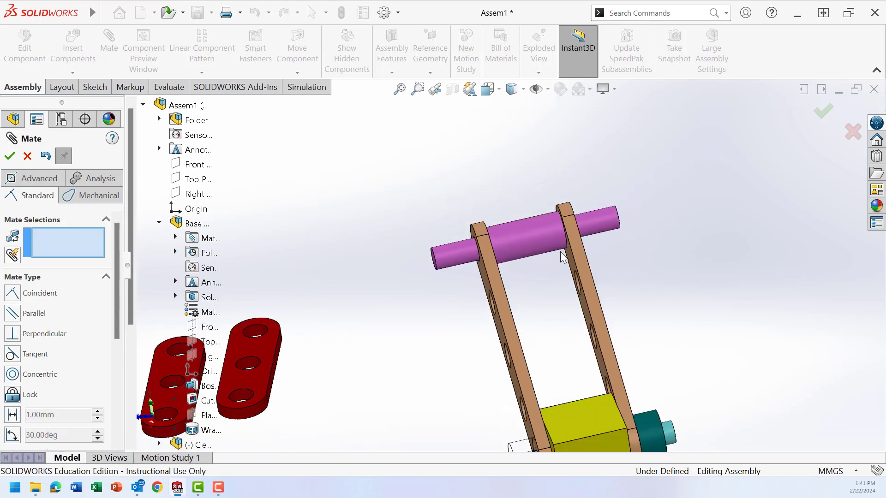
pyautogui.scroll(2, 561, 253)
pyautogui.scroll(2, 475, 285)
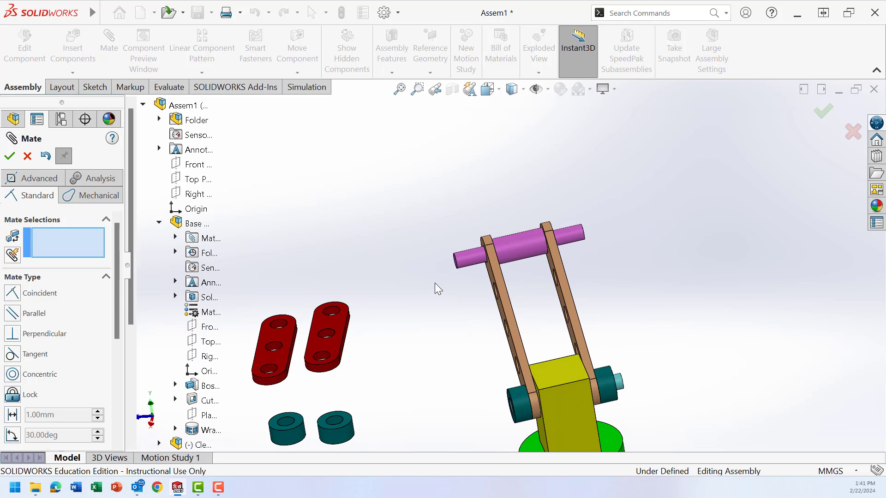
pyautogui.scroll(-2, 317, 355)
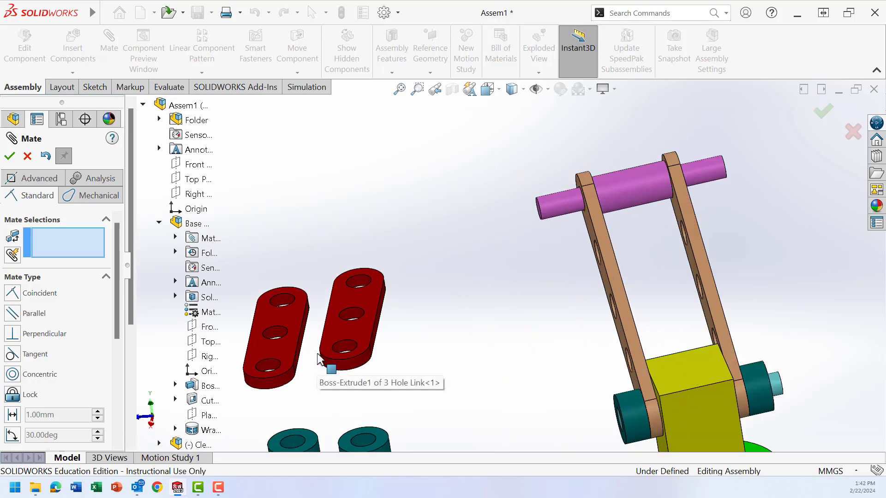
pyautogui.click(340, 349)
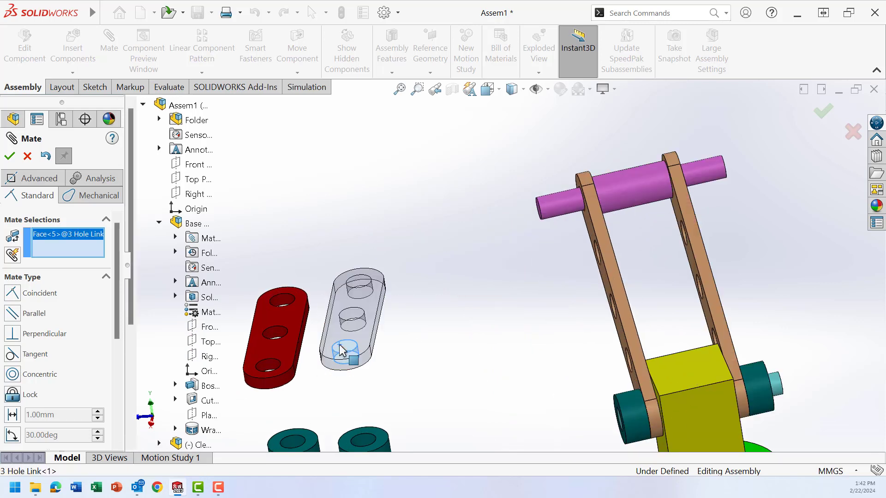
pyautogui.click(544, 203)
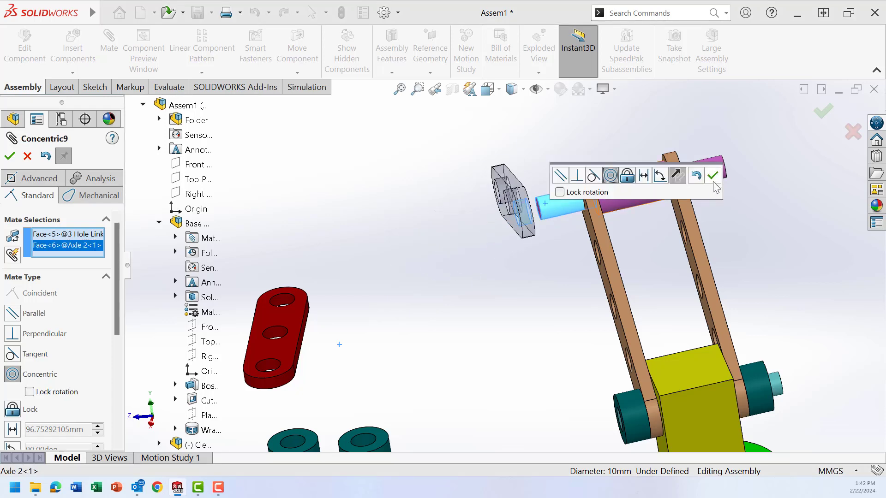
pyautogui.click(713, 176)
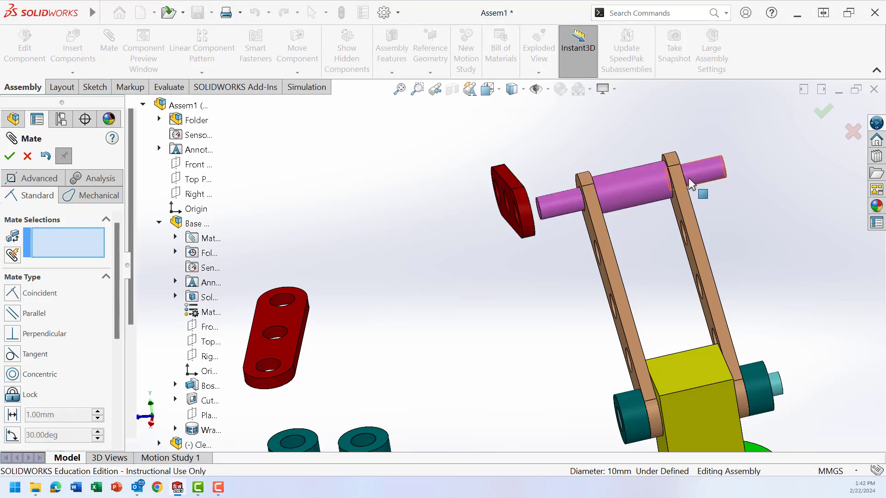
# Mate the first 3 Hole Link's face coincident with the outer face of the first 5 Hole Link.
pyautogui.click(588, 224)
pyautogui.moveTo(544, 254); pyautogui.dragTo(516, 225, button='middle')
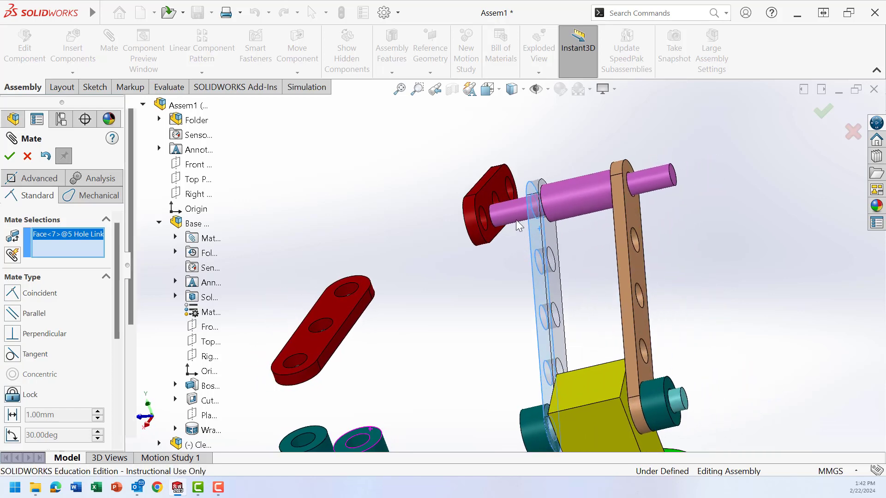
pyautogui.click(487, 187)
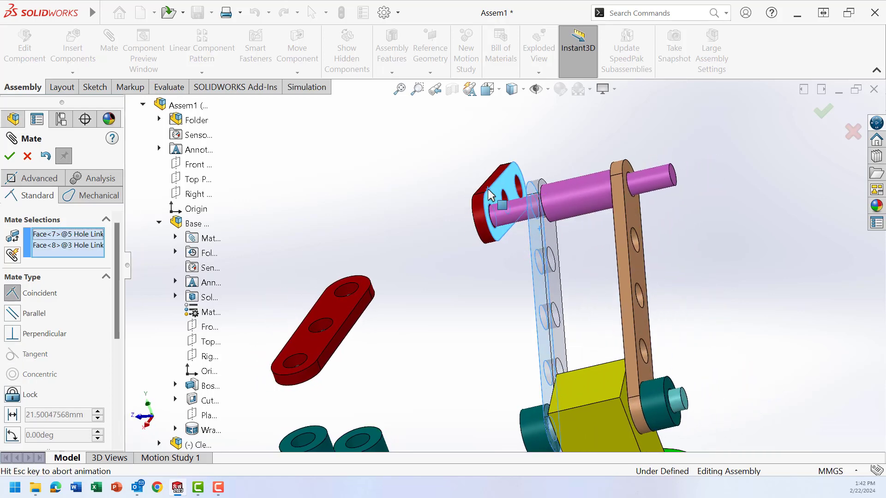
pyautogui.click(639, 162)
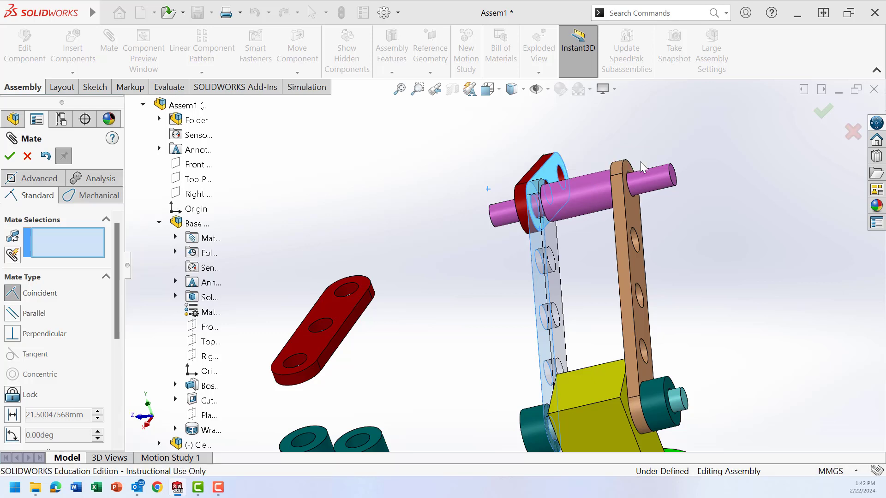
# Mate an end hole of the second 3 Hole Link concentric with Axle 2's end at the second 5 Hole Link.
pyautogui.click(292, 363)
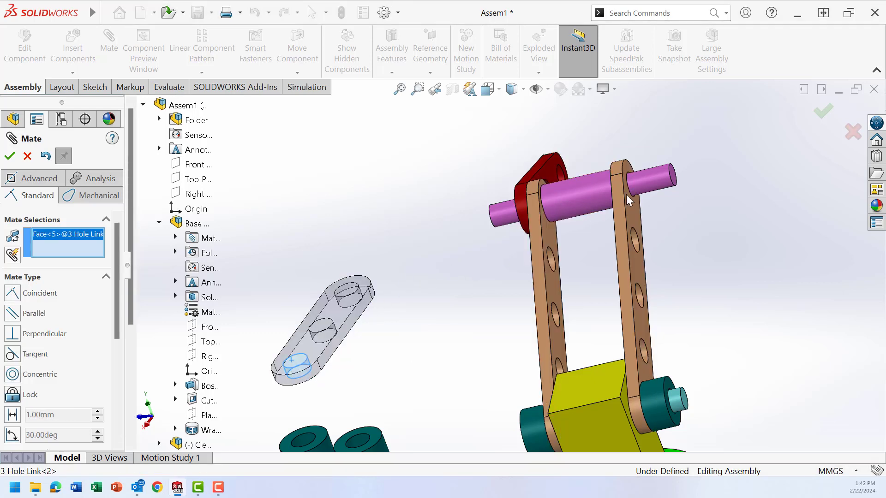
pyautogui.click(647, 175)
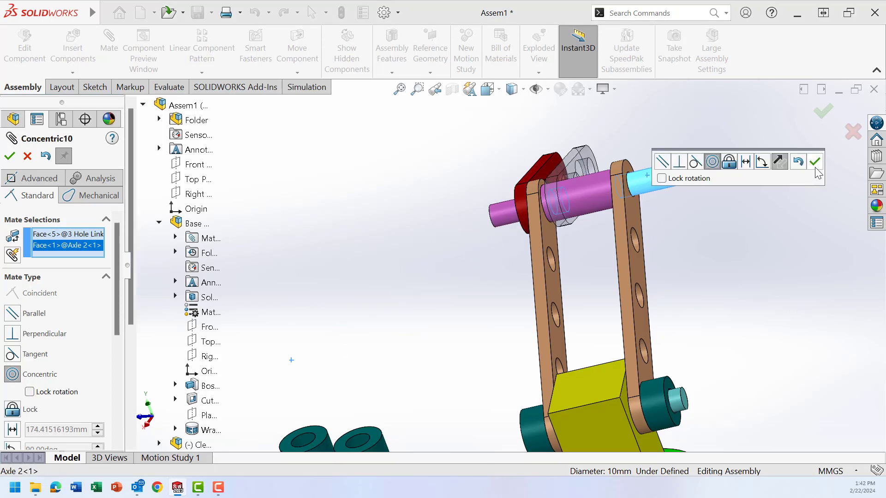
pyautogui.click(816, 162)
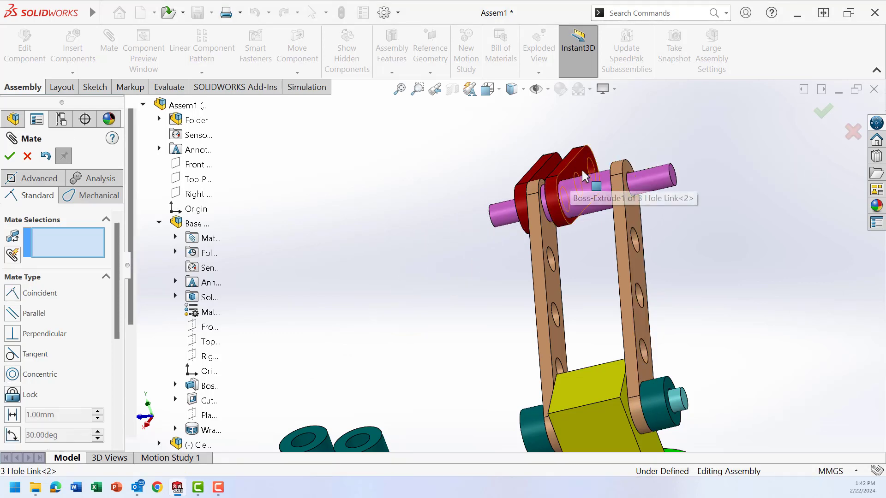
# Move the second 3 Hole Link beyond Axle 2's end and mate its inner face coincident with the second 5 Hole Link's outer face.
pyautogui.moveTo(582, 170); pyautogui.dragTo(741, 162)
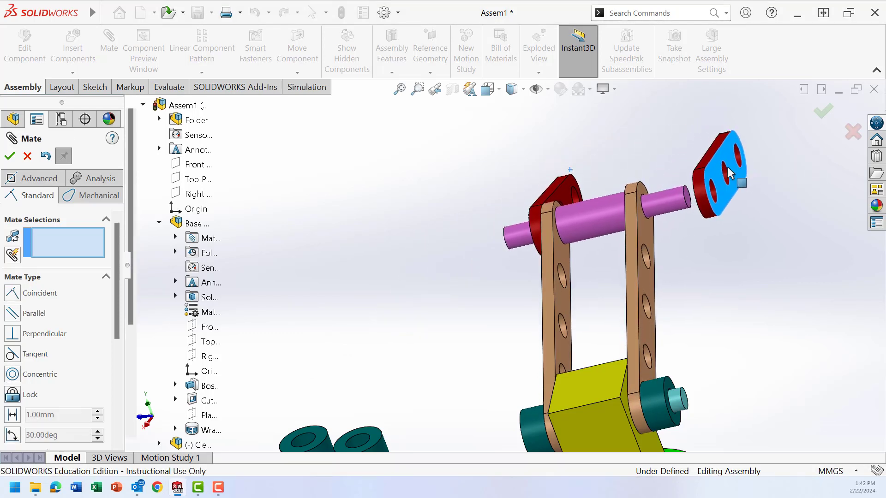
pyautogui.click(644, 226)
pyautogui.moveTo(671, 246); pyautogui.dragTo(727, 223, button='middle')
pyautogui.click(668, 189)
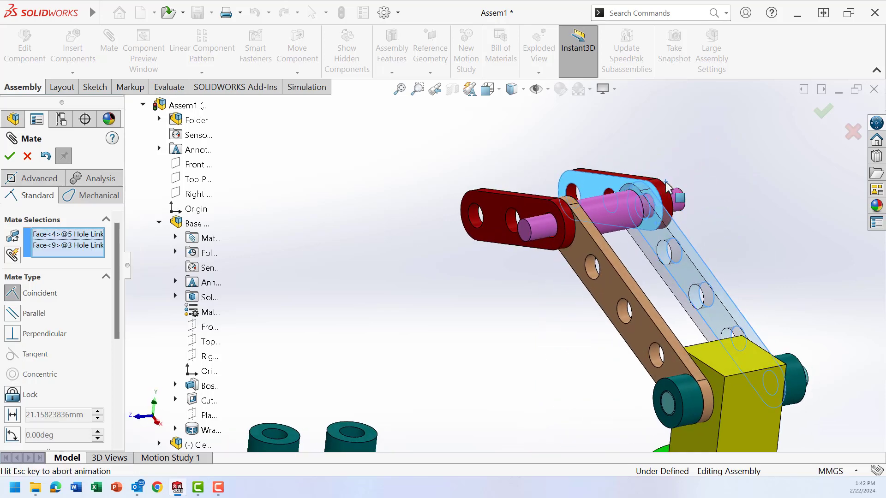
pyautogui.click(815, 159)
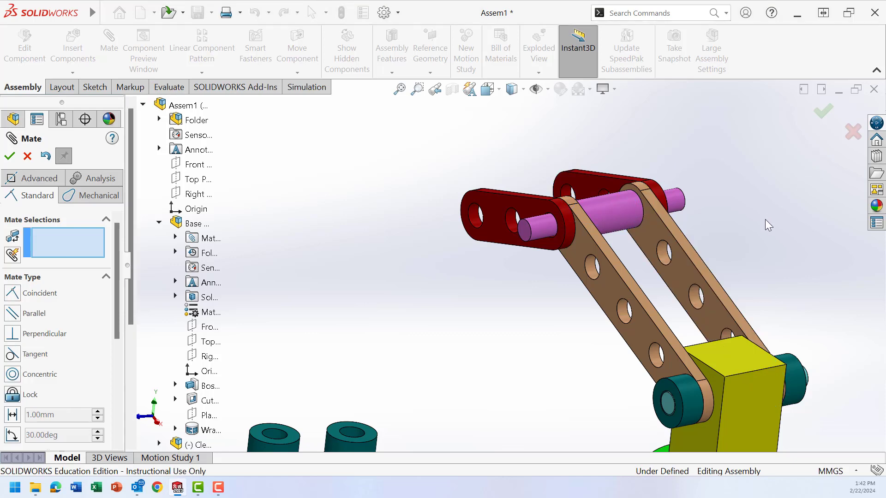
# Mate the third Pin's hole concentric with Axle 2's end on the first 3 Hole Link's side.
pyautogui.moveTo(767, 224); pyautogui.dragTo(728, 255, button='middle')
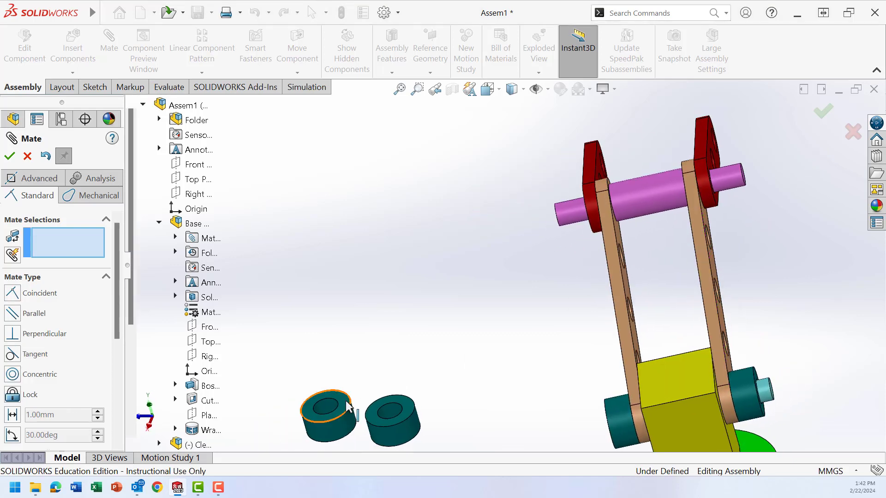
pyautogui.click(331, 408)
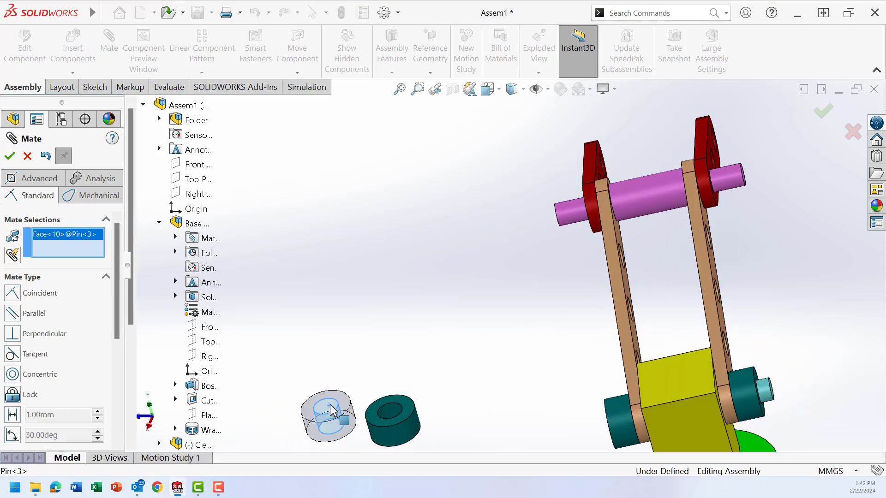
pyautogui.click(562, 213)
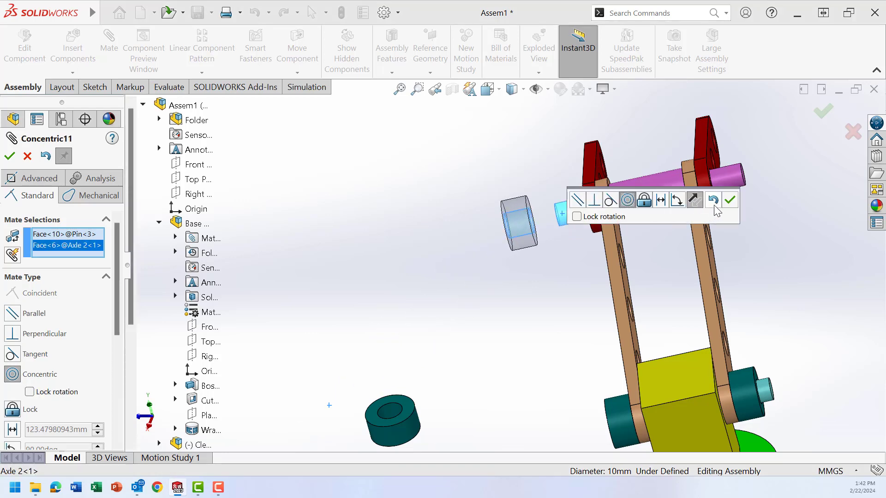
pyautogui.click(729, 201)
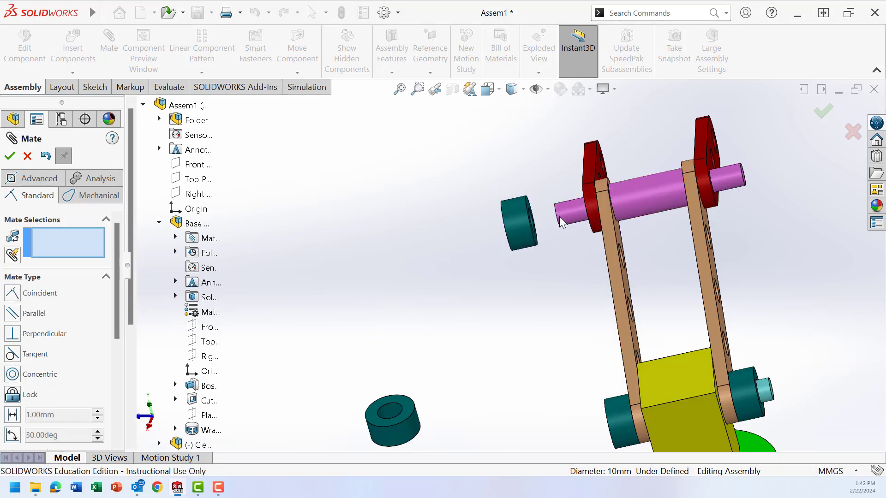
# Mate the third Pin's inner face coincident with the outer face of the first 3 Hole Link.
pyautogui.scroll(-5, 561, 219)
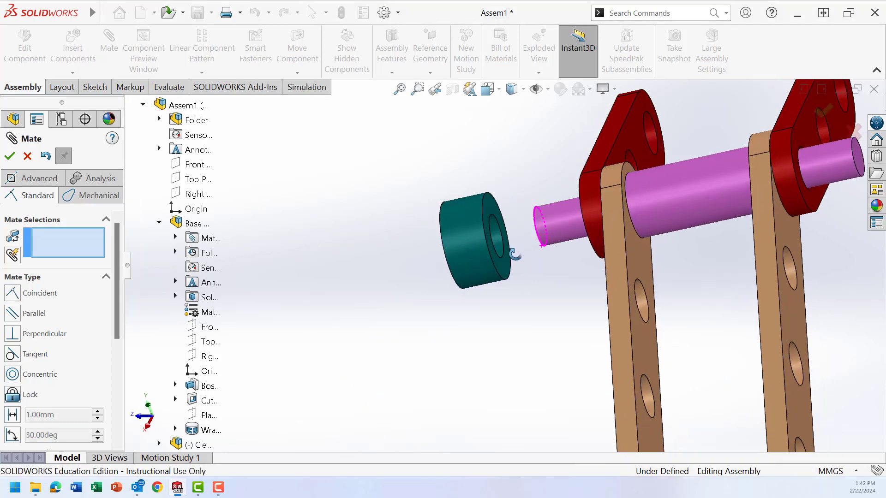
pyautogui.click(491, 213)
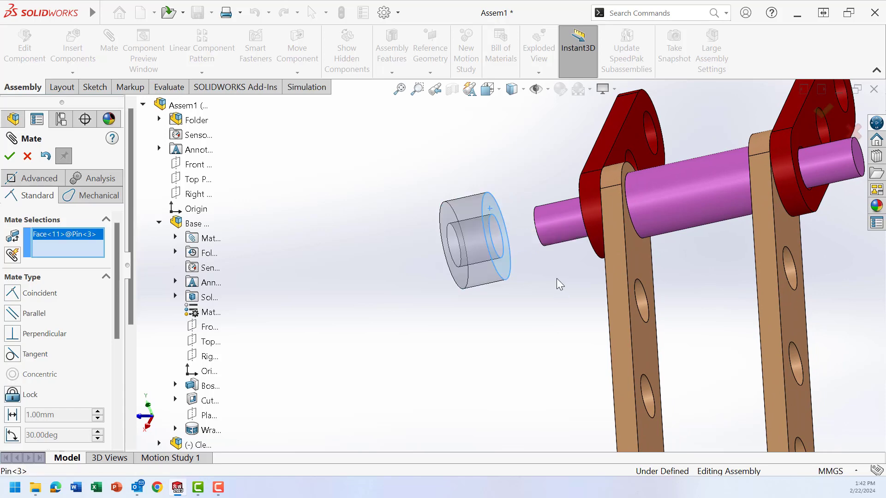
pyautogui.scroll(1, 557, 278)
pyautogui.moveTo(556, 278); pyautogui.dragTo(588, 263, button='middle')
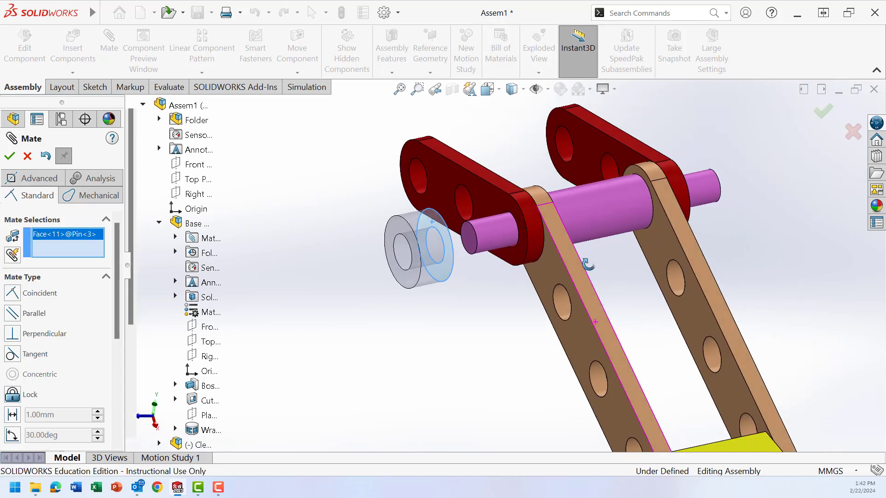
pyautogui.click(495, 200)
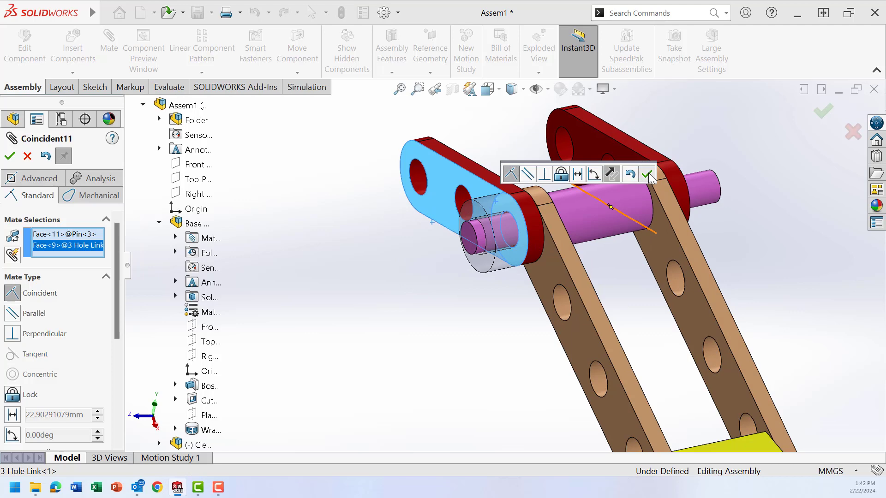
pyautogui.click(646, 175)
# Mate the fourth Pin's hole concentric with Axle 2's free end at the second 3 Hole Link.
pyautogui.moveTo(520, 310); pyautogui.dragTo(464, 329, button='middle')
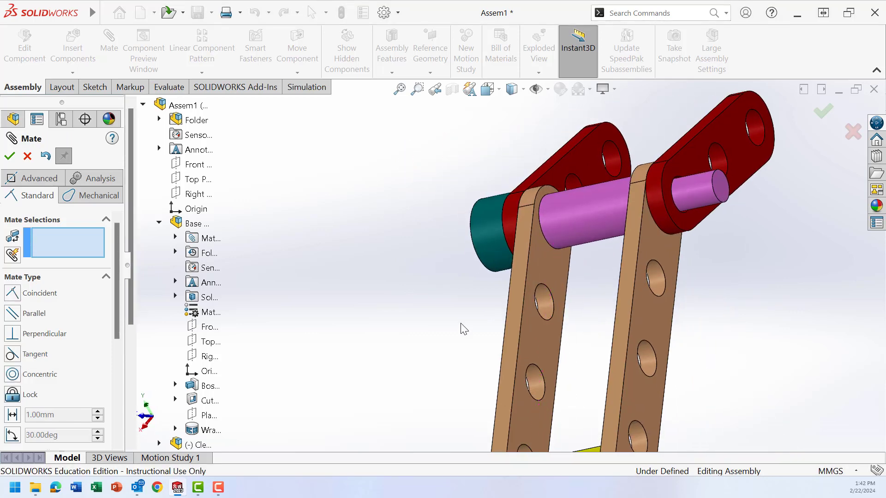
pyautogui.scroll(5, 434, 359)
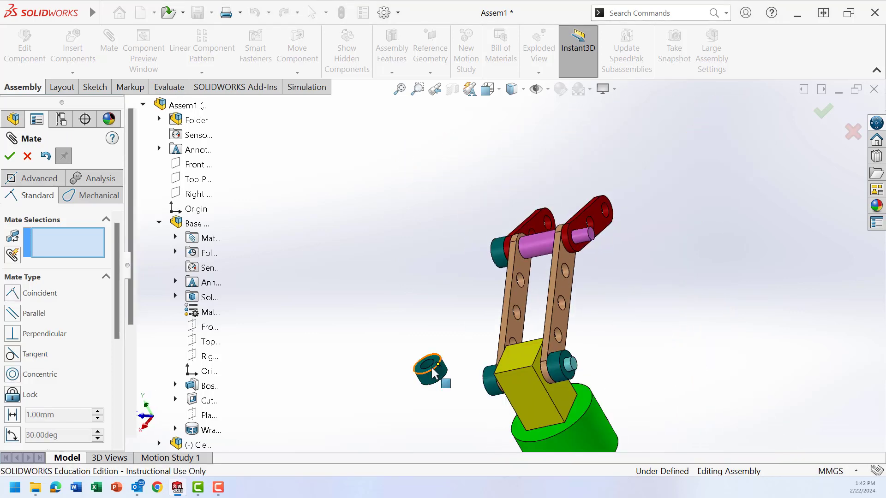
pyautogui.scroll(-5, 433, 373)
pyautogui.click(449, 322)
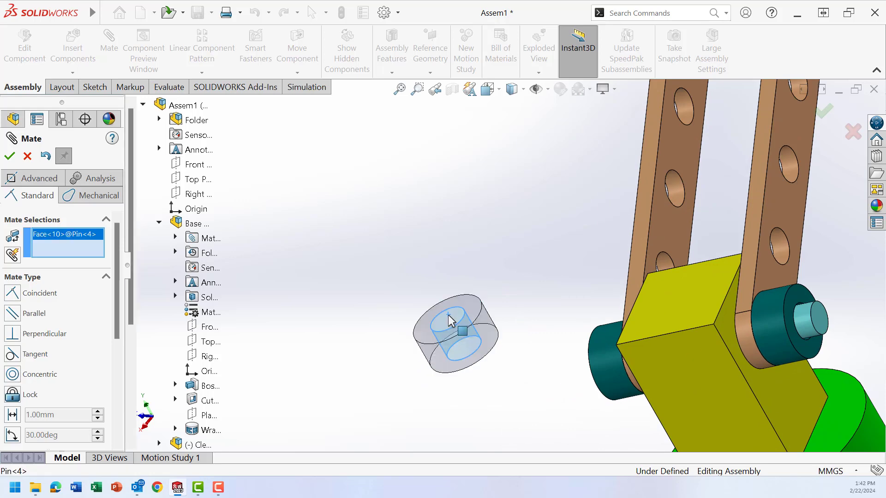
pyautogui.scroll(5, 503, 265)
pyautogui.scroll(-6, 604, 196)
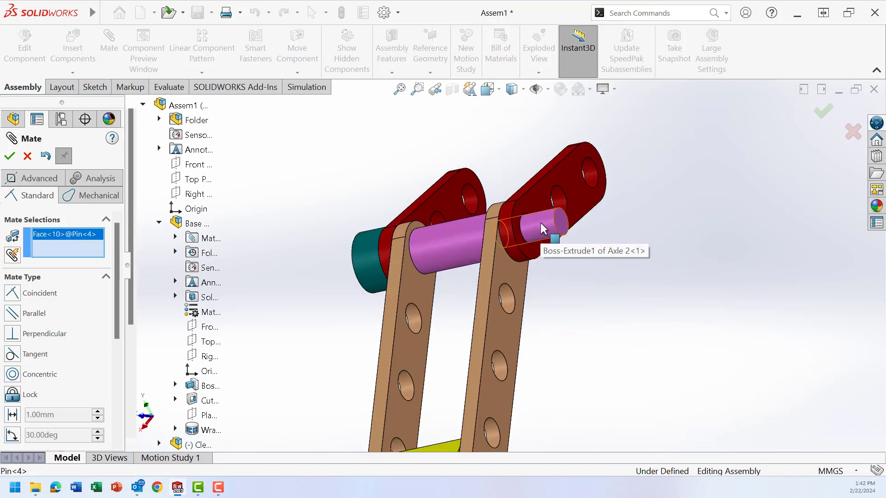
pyautogui.click(543, 223)
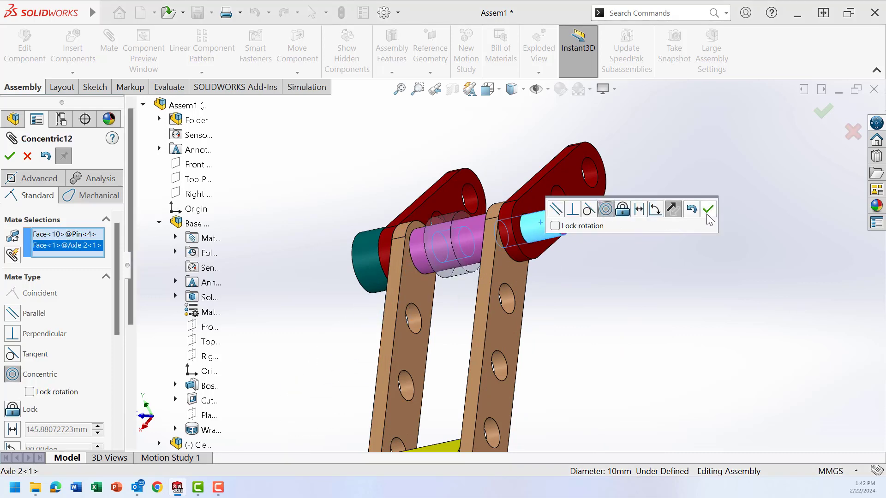
pyautogui.click(708, 210)
# Move the fourth Pin beyond Axle 2's end and mate its inner face coincident with the second 3 Hole Link's outer face.
pyautogui.moveTo(445, 242); pyautogui.dragTo(664, 230)
pyautogui.moveTo(614, 296); pyautogui.dragTo(615, 306)
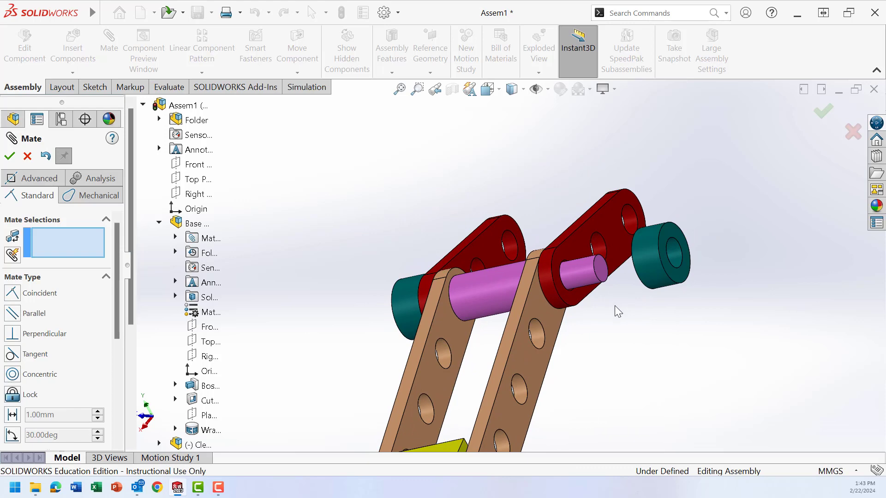
pyautogui.click(575, 249)
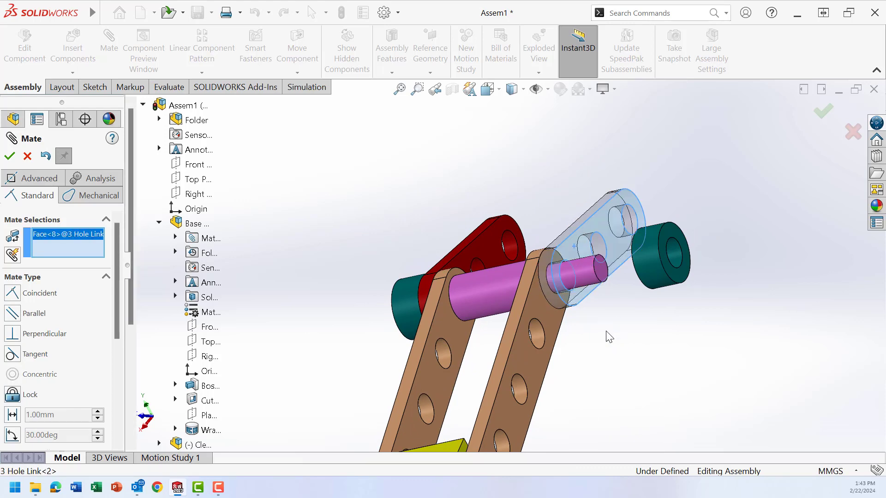
pyautogui.moveTo(605, 336); pyautogui.dragTo(614, 286, button='middle')
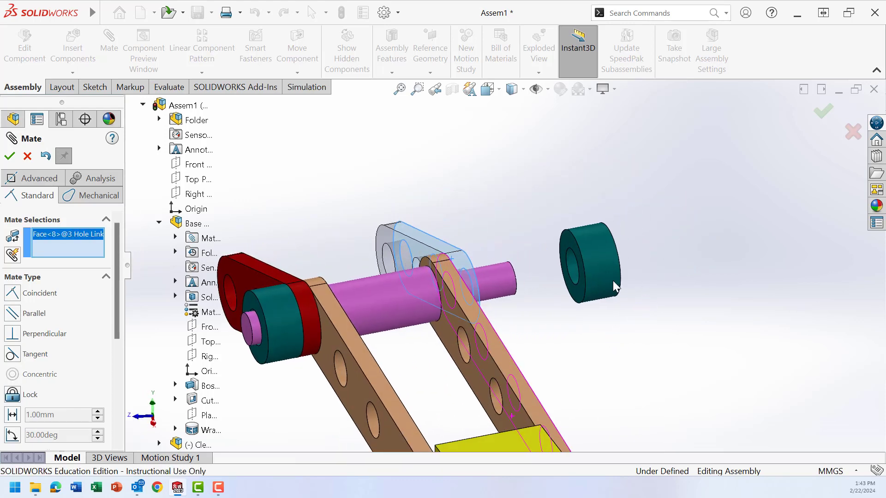
pyautogui.click(566, 240)
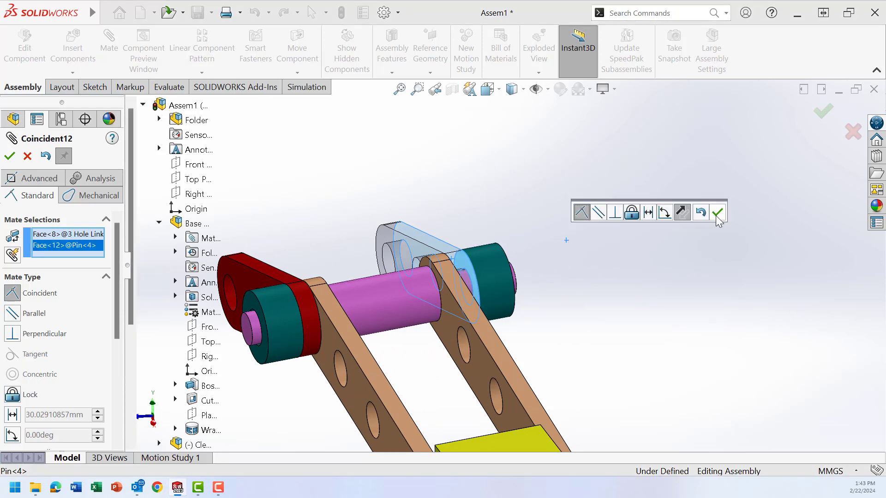
pyautogui.click(718, 213)
# Finish the Mate command and swing the linkage by its first 3 Hole Link to bring the 5 Hole Links more upright.
pyautogui.scroll(3, 593, 309)
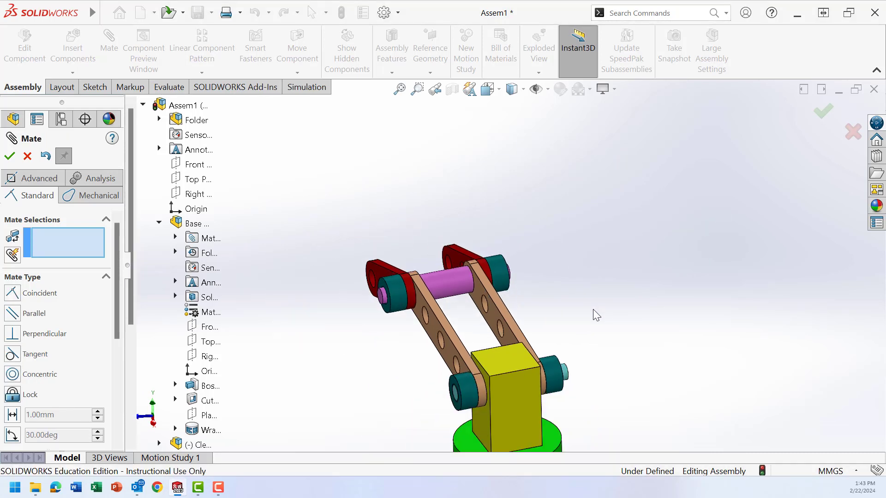
pyautogui.moveTo(593, 309); pyautogui.dragTo(589, 345, button='middle')
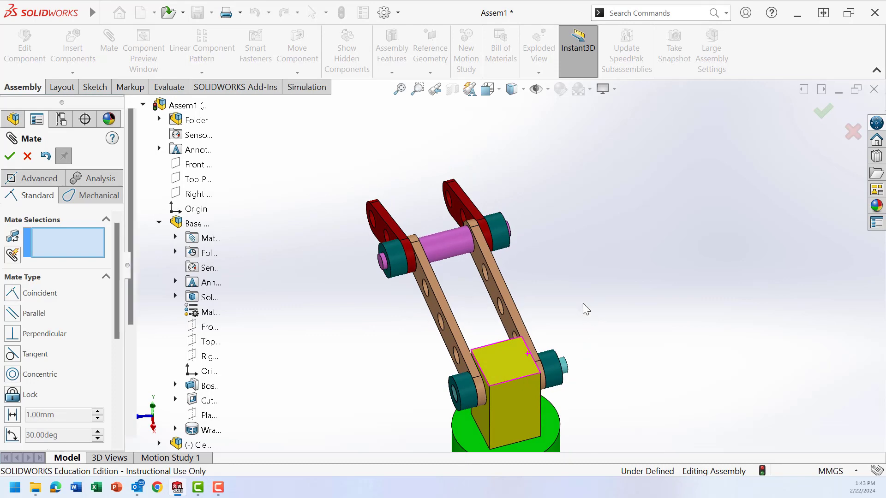
pyautogui.click(10, 156)
pyautogui.moveTo(394, 203); pyautogui.dragTo(481, 219)
pyautogui.click(416, 266)
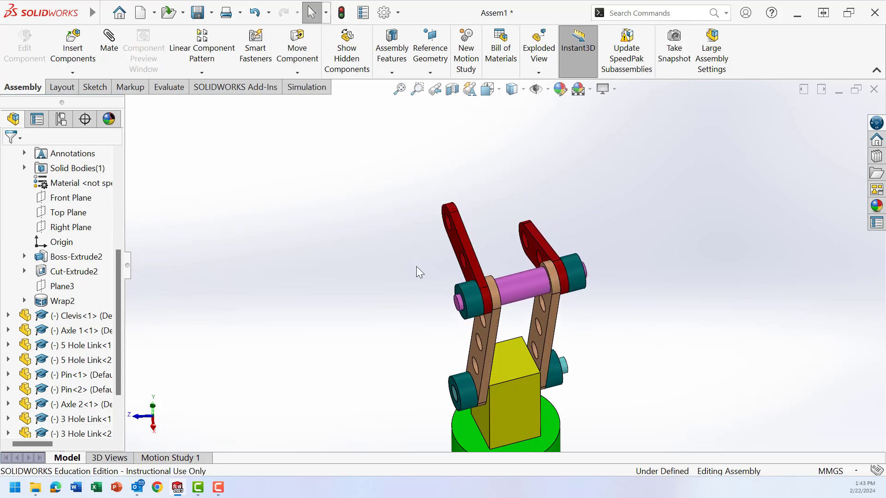
# Insert the Axle 3 part from the Lab no. 5 folder and place it in free space beside the linkage.
pyautogui.scroll(3, 419, 270)
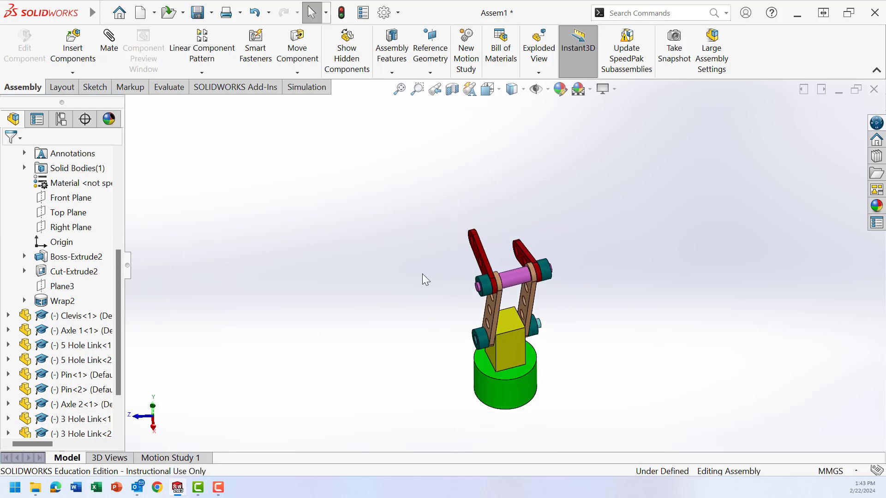
pyautogui.click(83, 60)
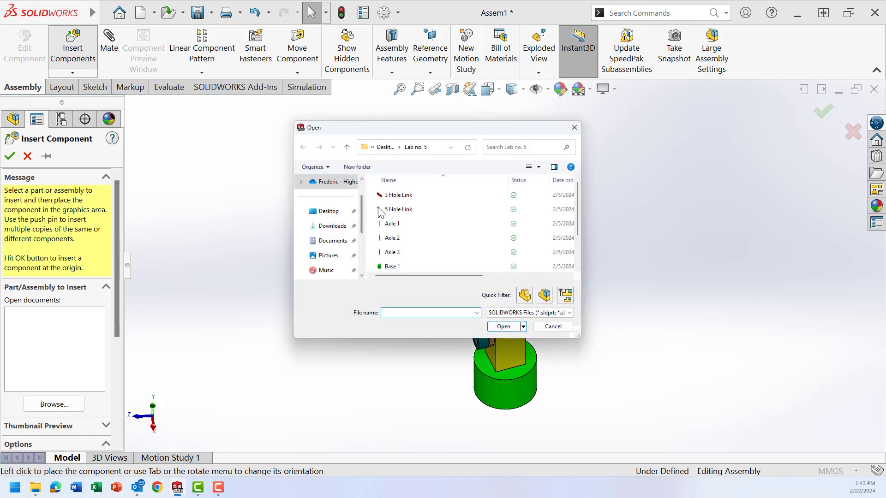
pyautogui.click(392, 254)
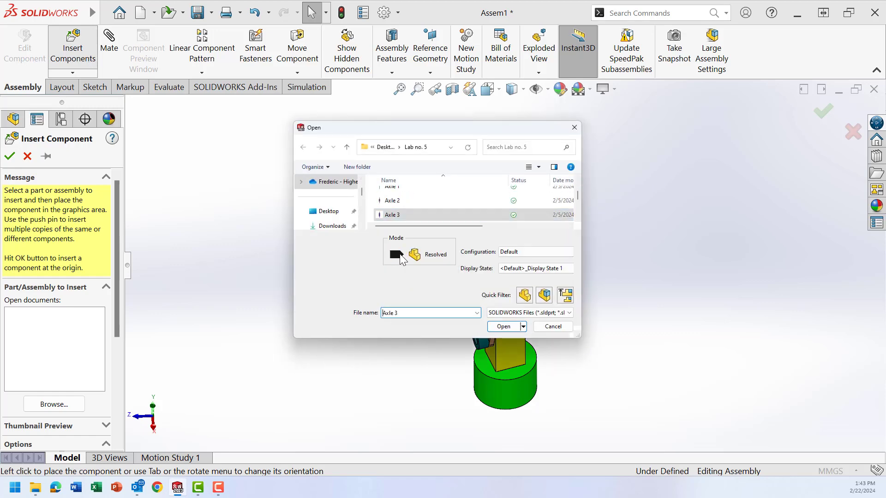
pyautogui.click(503, 328)
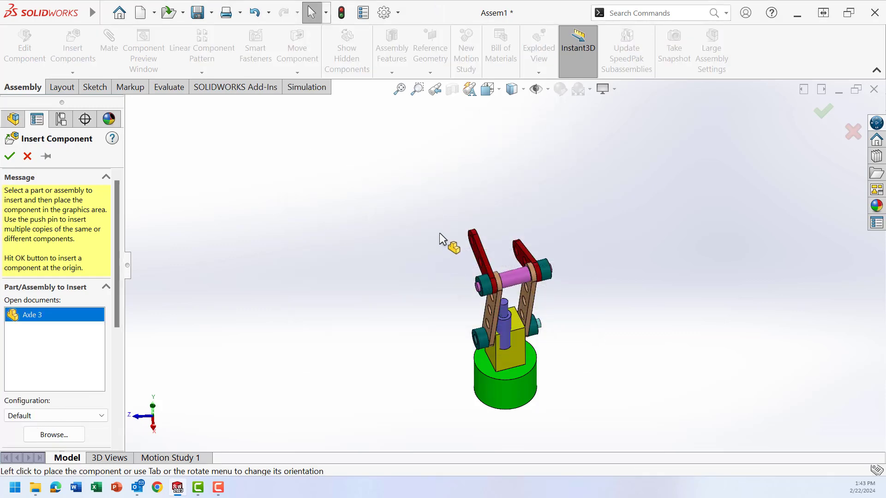
pyautogui.click(426, 220)
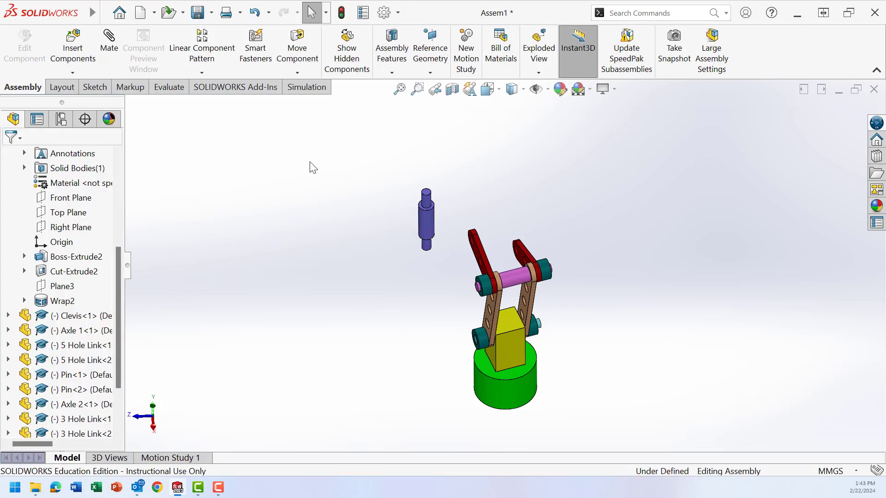
# Insert a fifth Pin from the Lab no. 5 folder and place it beside Axle 3.
pyautogui.click(73, 46)
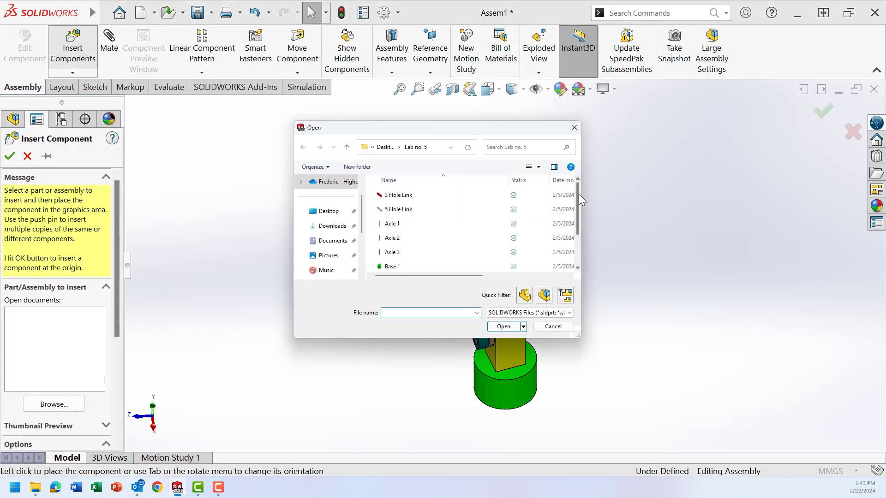
pyautogui.moveTo(577, 193); pyautogui.dragTo(577, 227)
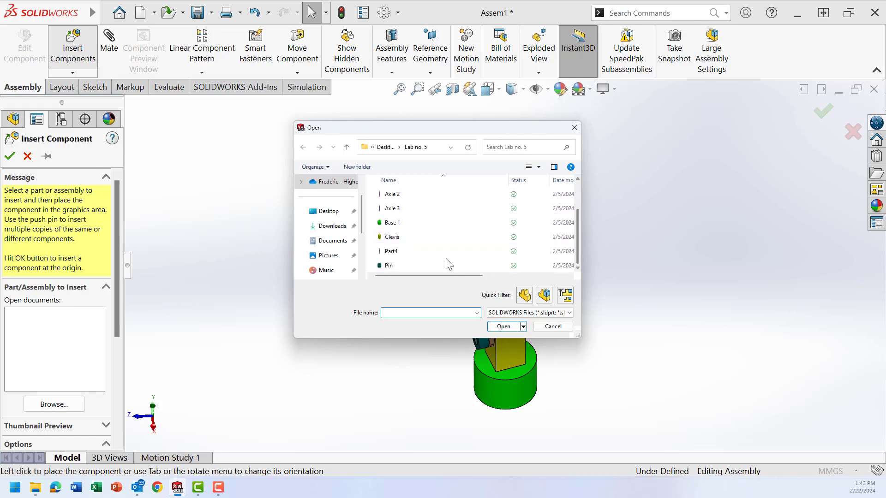
pyautogui.click(425, 267)
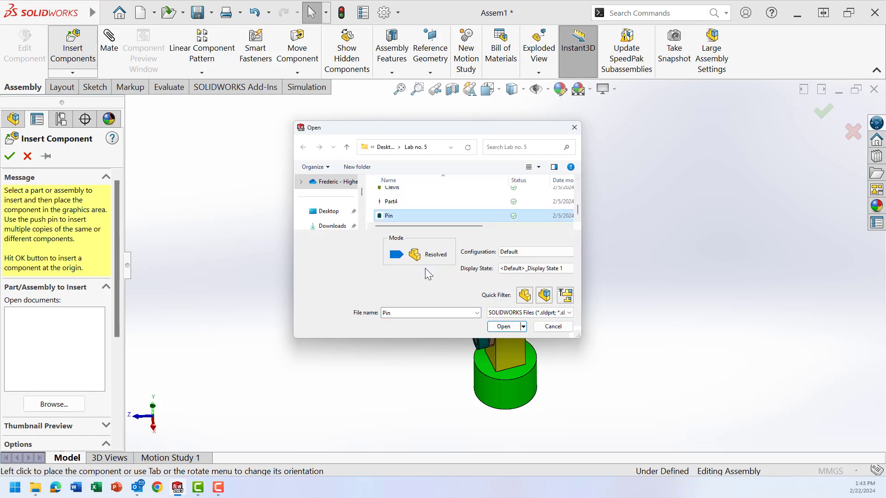
pyautogui.click(503, 326)
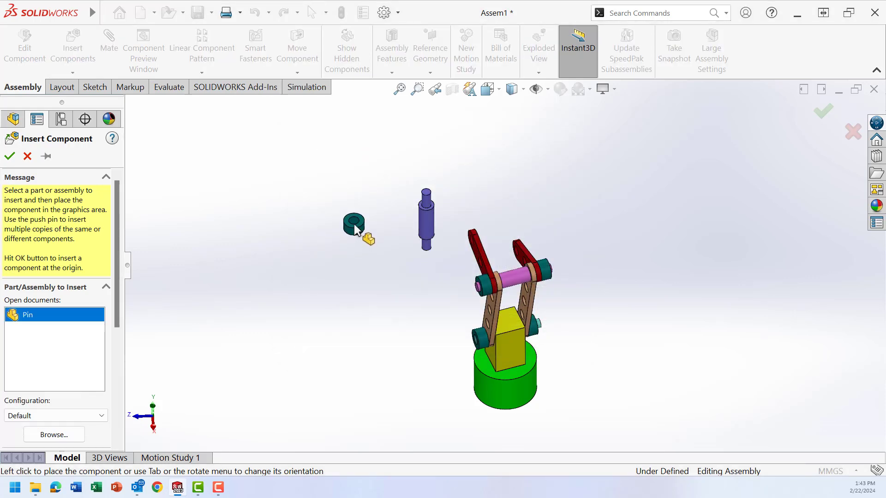
pyautogui.click(358, 229)
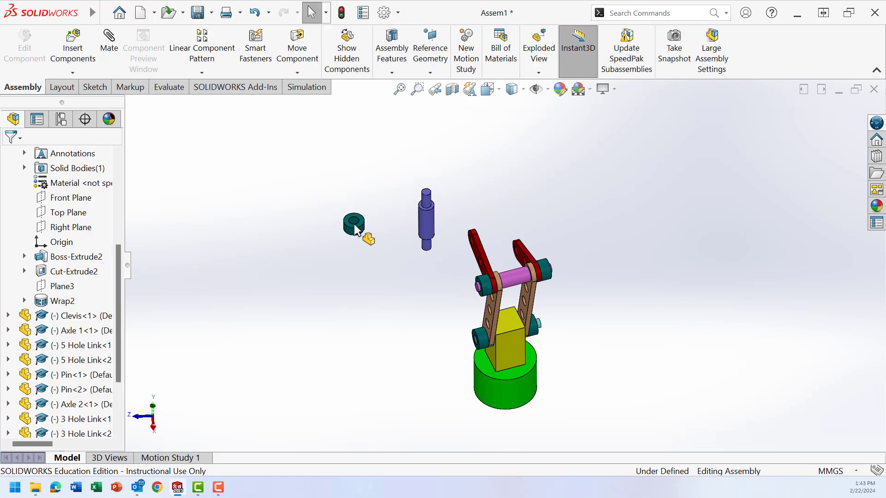
# Insert a sixth Pin from the Lab no. 5 folder and place it just above the fifth Pin.
pyautogui.click(81, 46)
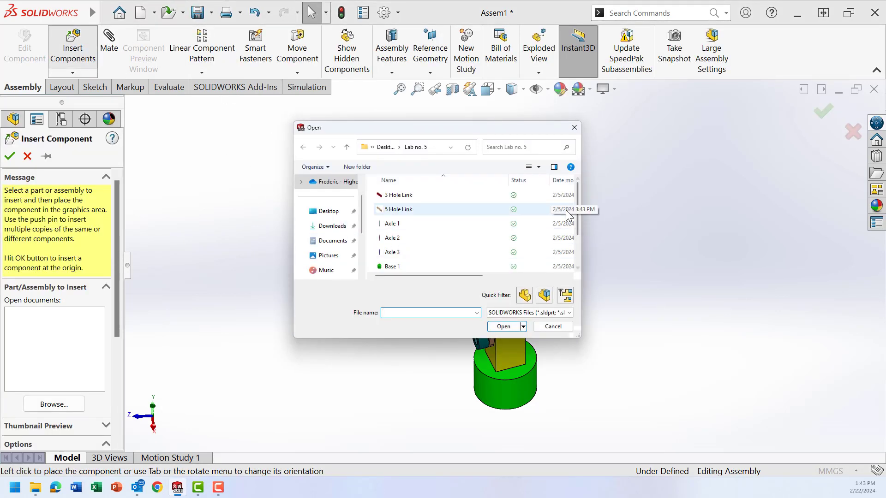
pyautogui.scroll(-1, 577, 194)
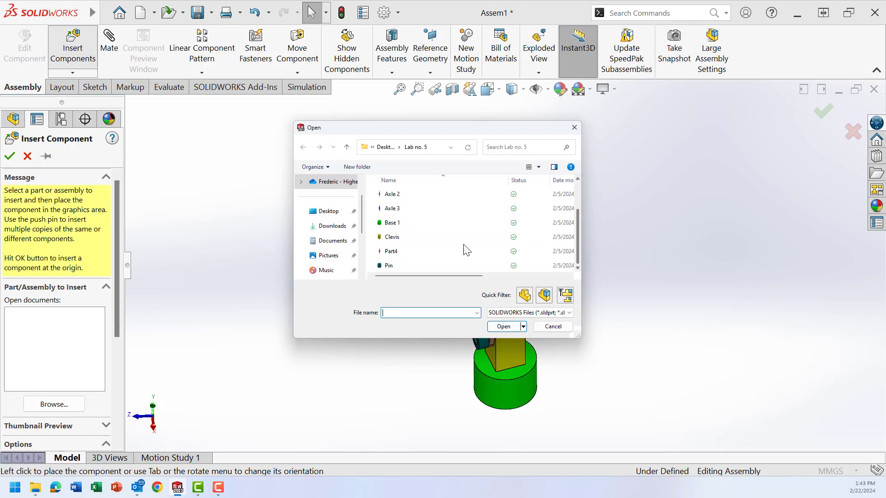
pyautogui.click(384, 263)
pyautogui.click(494, 327)
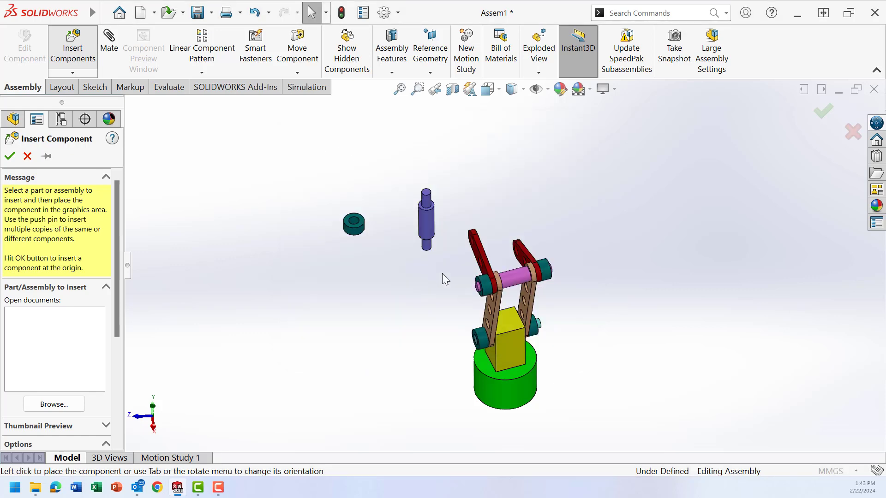
pyautogui.click(376, 184)
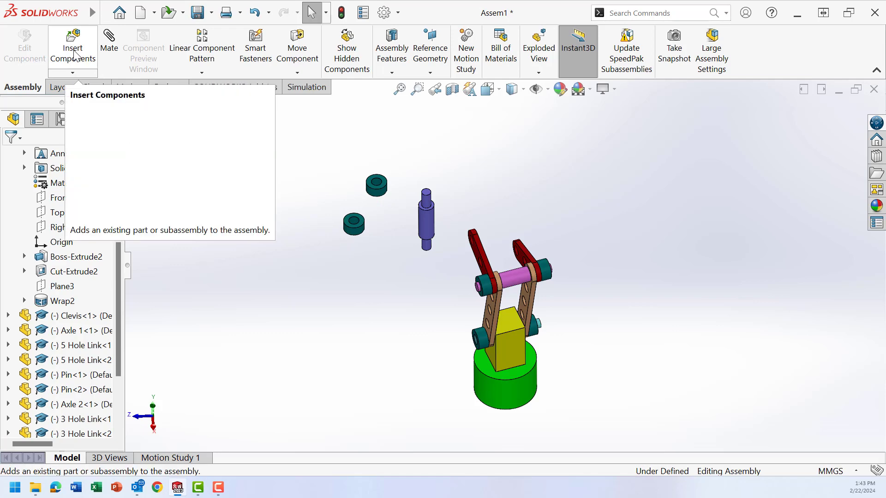
# Mate Axle 3's thin end concentric with the first 3 Hole Link's free end hole and slide the axle to the link's inner side.
pyautogui.click(109, 42)
pyautogui.scroll(-4, 428, 232)
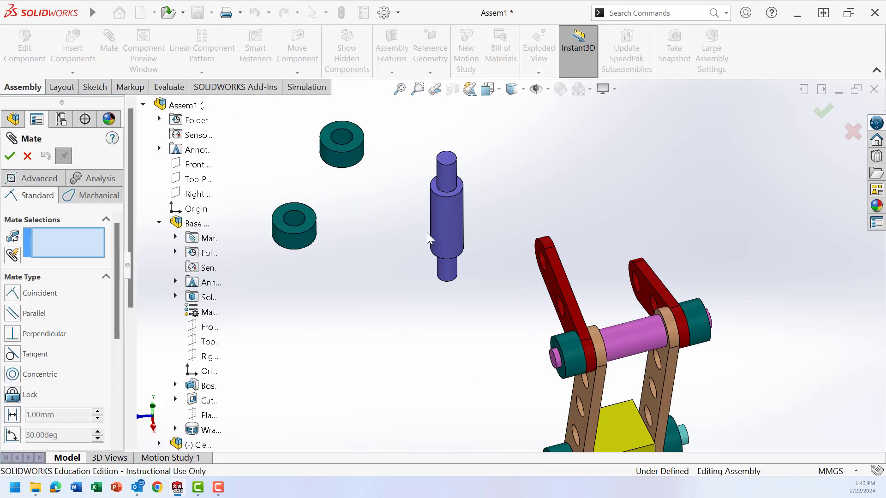
pyautogui.click(448, 270)
pyautogui.scroll(-3, 535, 274)
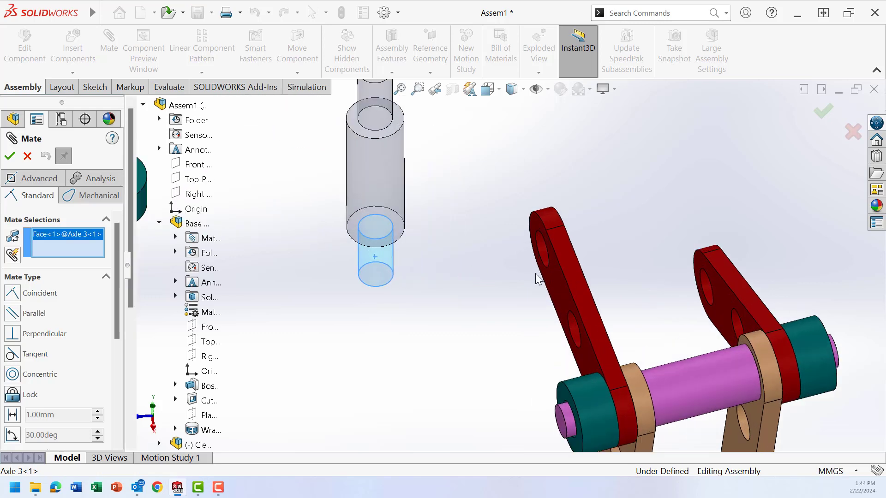
pyautogui.click(542, 247)
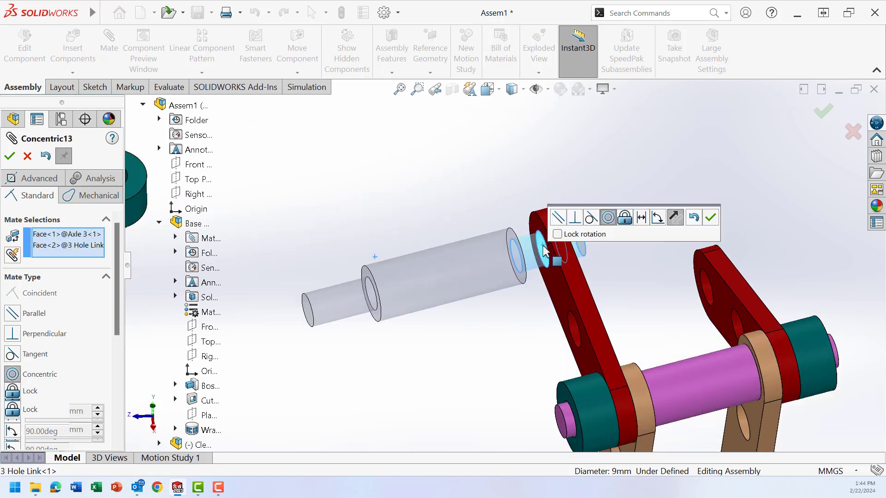
pyautogui.click(710, 220)
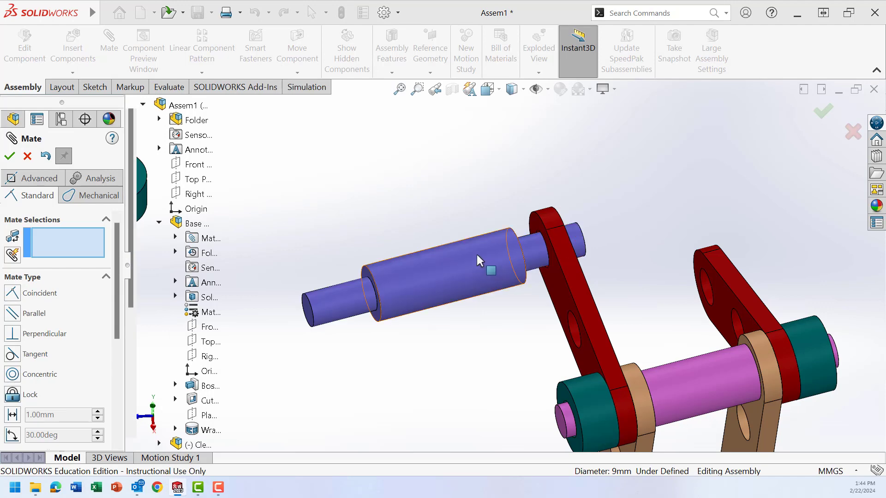
pyautogui.moveTo(475, 256); pyautogui.dragTo(693, 179)
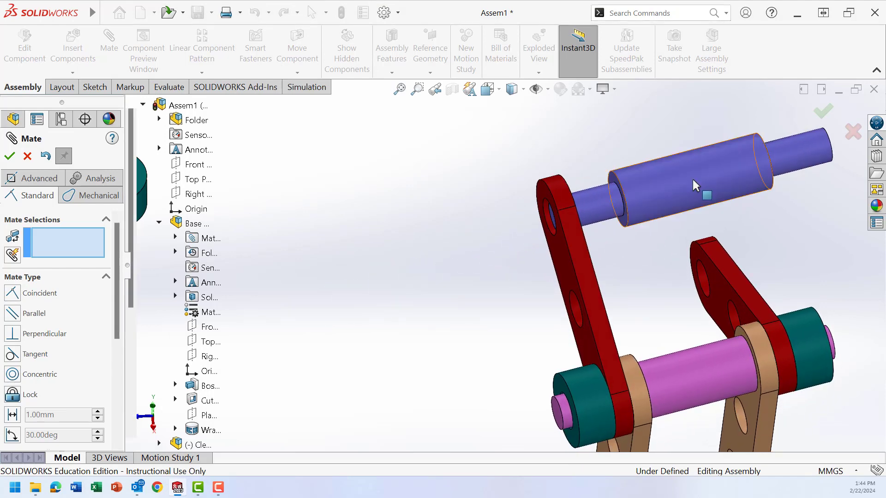
# Mate Axle 3's shoulder face coincident with the first 3 Hole Link's inner face.
pyautogui.scroll(-3, 625, 231)
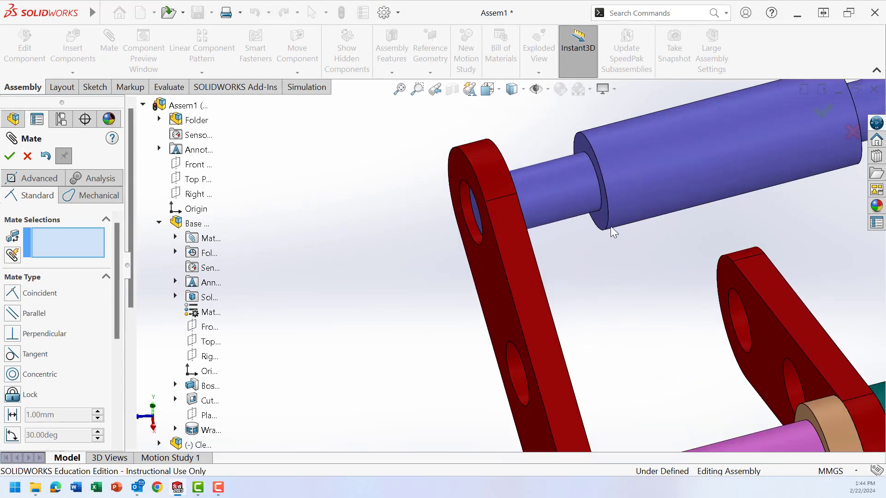
pyautogui.click(599, 218)
pyautogui.moveTo(599, 240); pyautogui.dragTo(564, 256, button='middle')
pyautogui.click(561, 259)
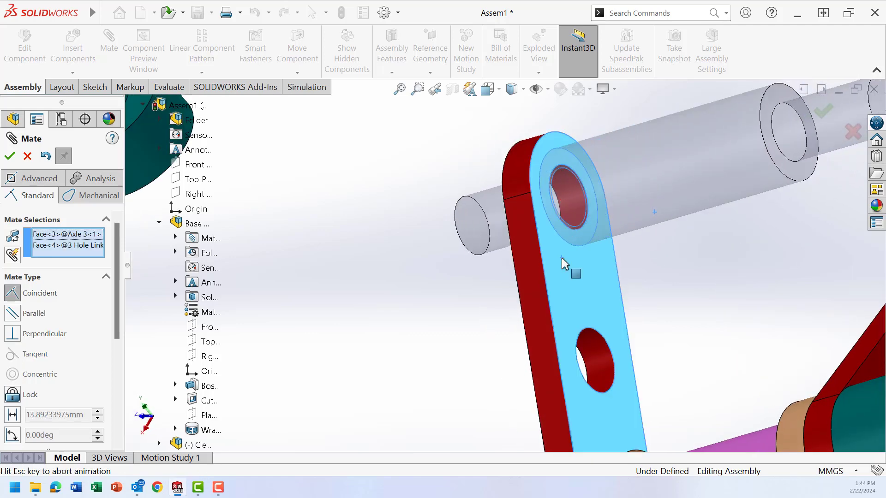
pyautogui.click(713, 231)
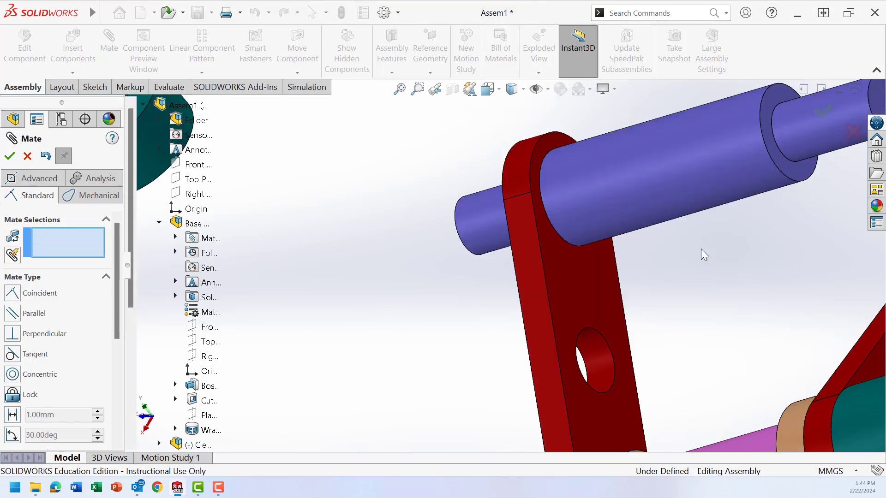
# Mate Axle 3's other thin end concentric with the free end hole of the second 3 Hole Link.
pyautogui.scroll(5, 699, 257)
pyautogui.moveTo(670, 246); pyautogui.dragTo(692, 214, button='middle')
pyautogui.click(697, 194)
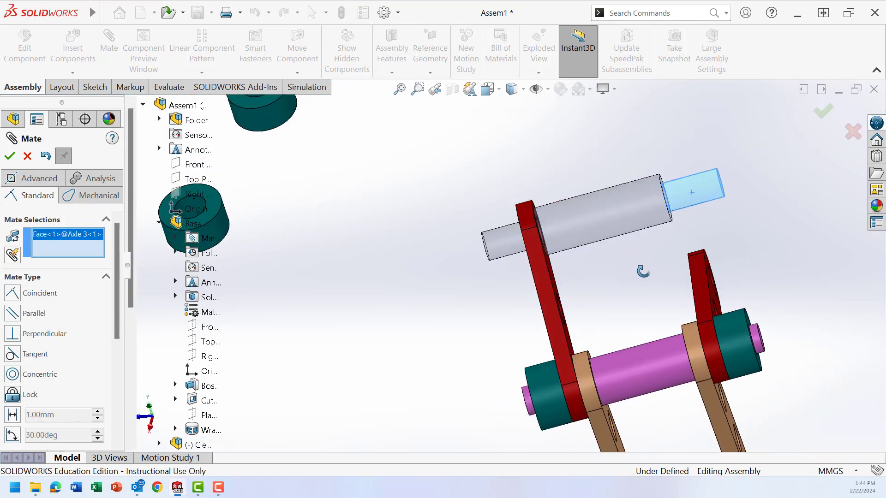
pyautogui.moveTo(643, 271)
pyautogui.mouseDown(button='middle')
pyautogui.moveTo(653, 271)
pyautogui.moveTo(637, 283)
pyautogui.mouseUp(button='middle')
pyautogui.scroll(4, 595, 289)
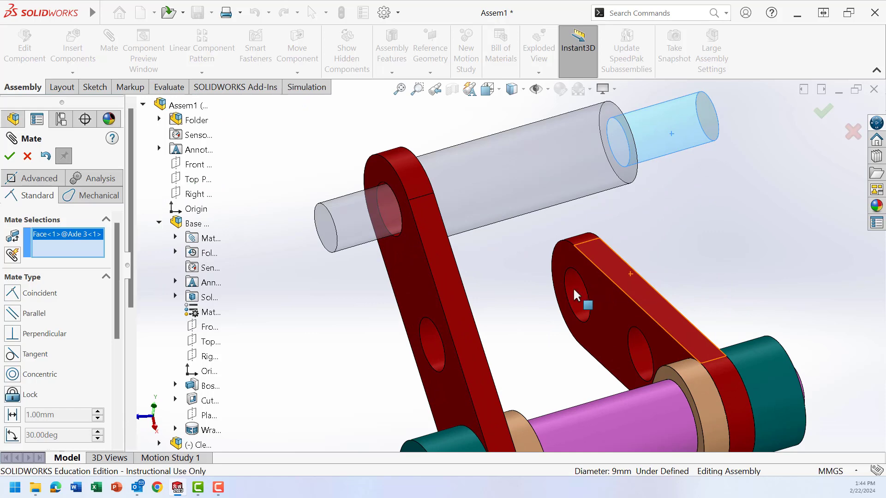
pyautogui.click(578, 298)
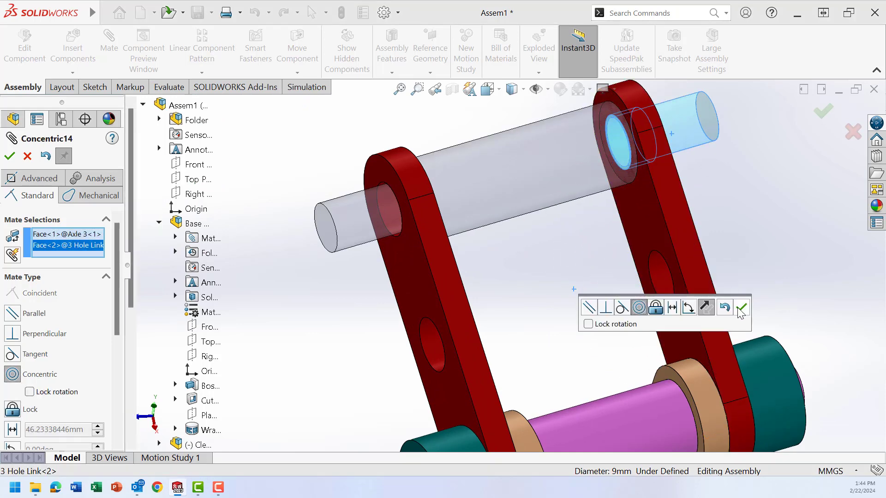
pyautogui.click(741, 308)
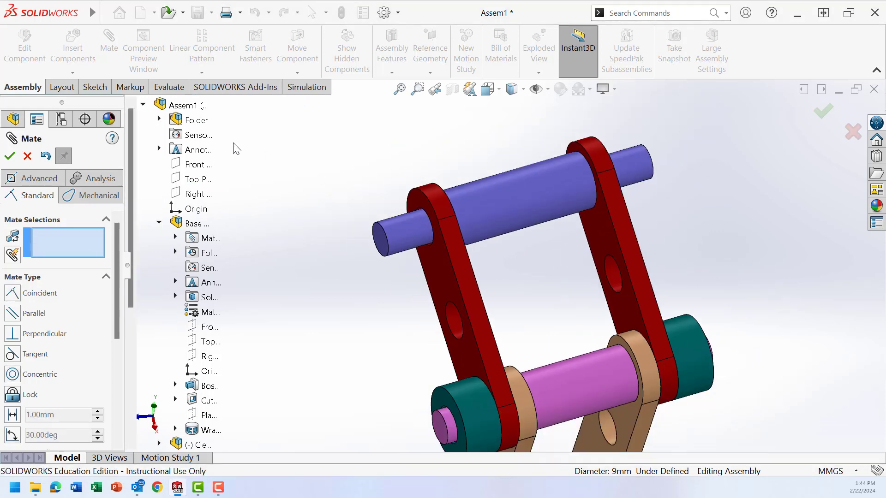
# Mate the sixth Pin's bore concentric with Axle 3's thin end at the first 3 Hole Link.
pyautogui.scroll(5, 318, 291)
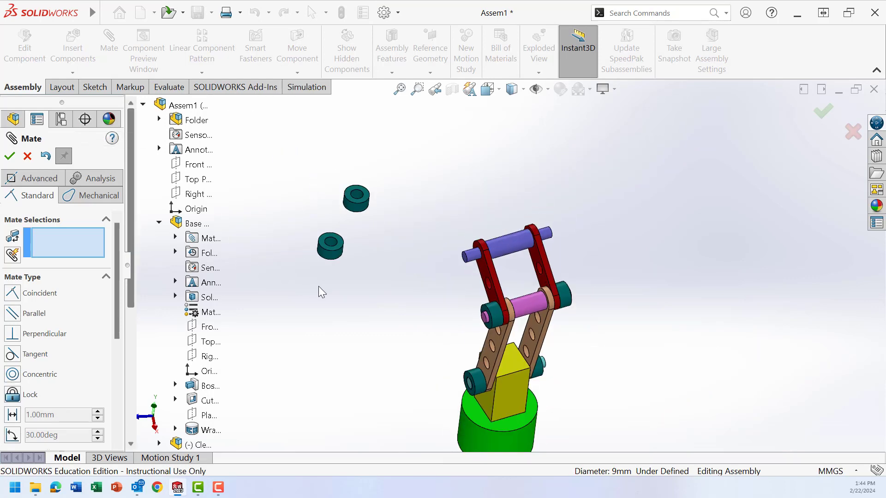
pyautogui.scroll(-3, 359, 234)
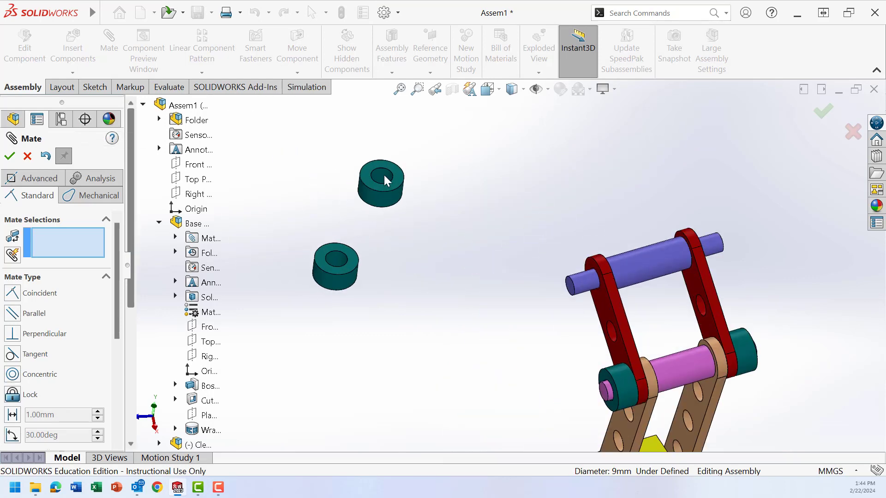
pyautogui.click(381, 179)
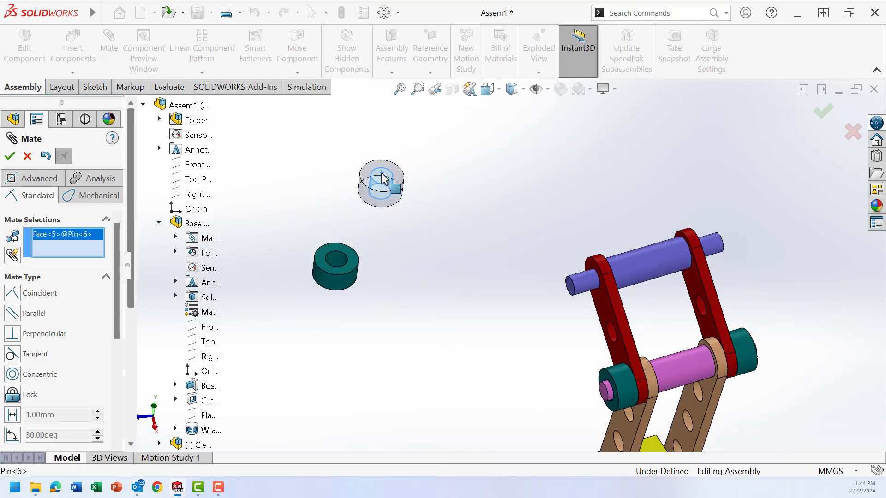
pyautogui.click(582, 283)
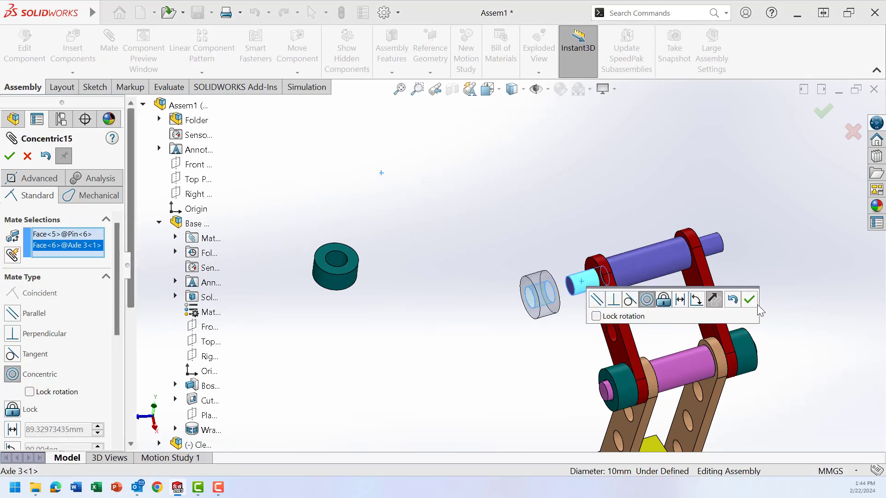
pyautogui.click(753, 301)
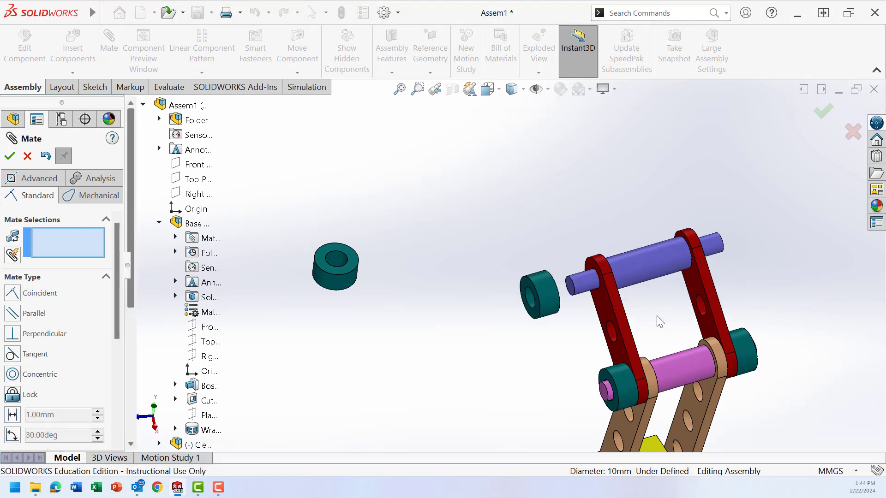
# Mate the sixth Pin's inner end face coincident with the first 3 Hole Link's outer face.
pyautogui.click(601, 301)
pyautogui.moveTo(547, 331); pyautogui.dragTo(470, 319, button='middle')
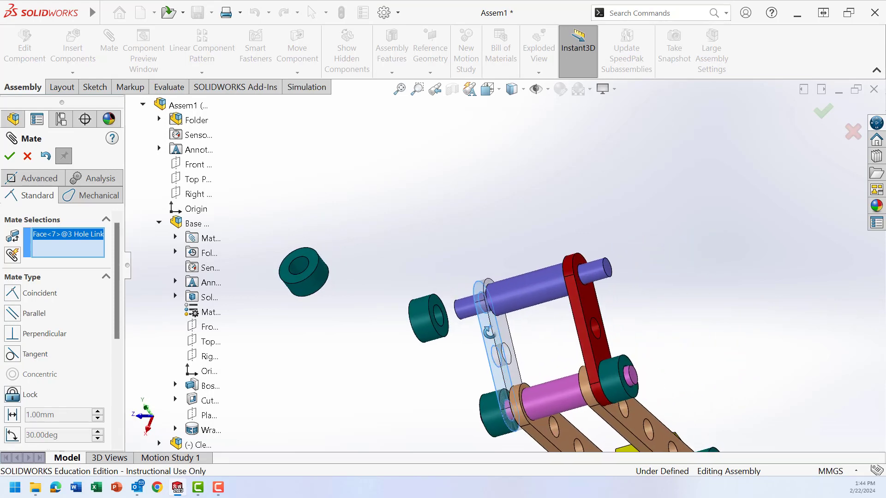
pyautogui.click(438, 304)
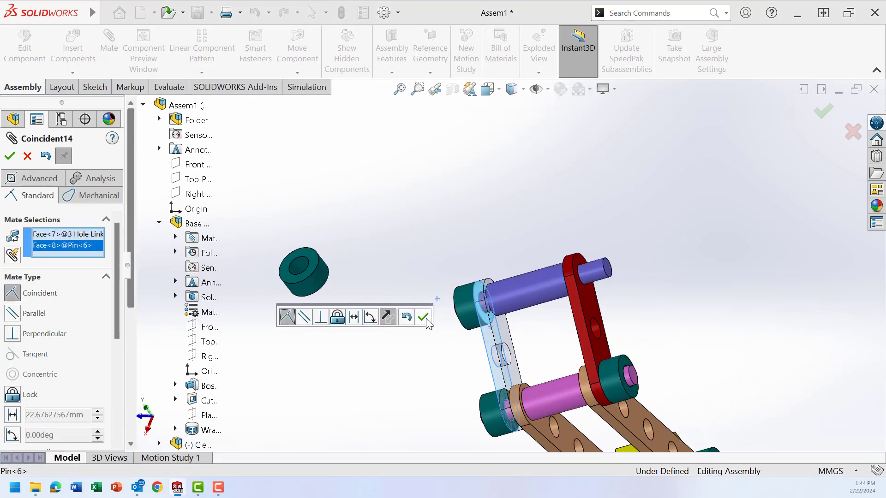
pyautogui.click(423, 316)
# Mate the fifth Pin's bore concentric with Axle 3 and slide the pin beyond the second 3 Hole Link.
pyautogui.click(302, 268)
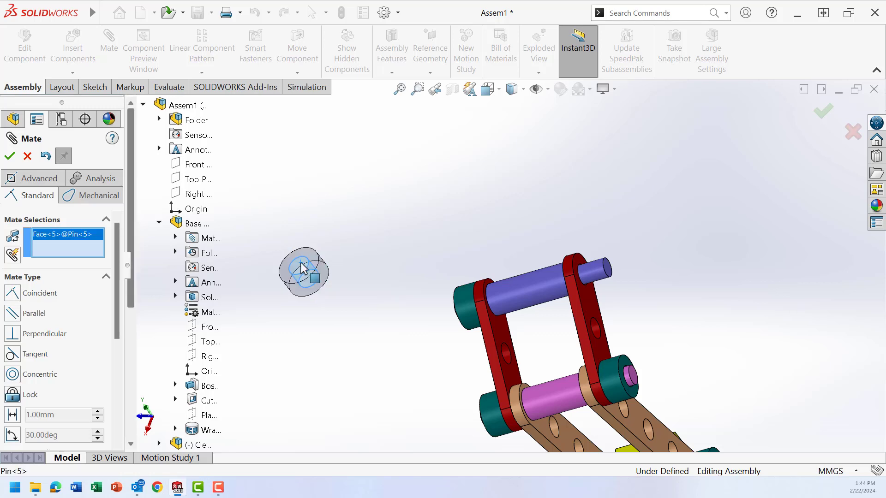
pyautogui.click(590, 275)
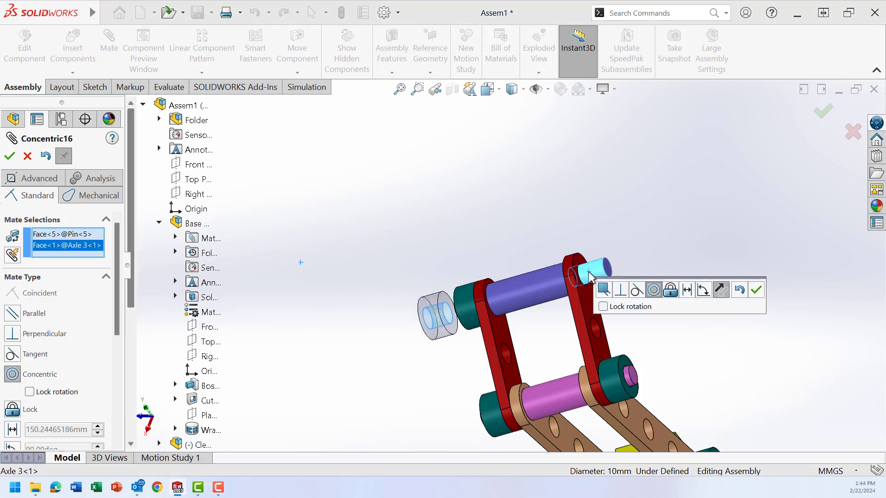
pyautogui.click(755, 291)
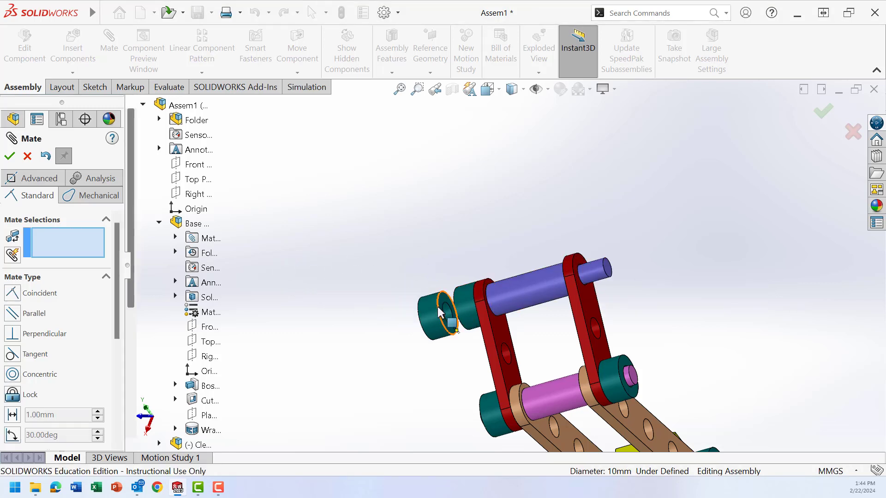
pyautogui.moveTo(446, 314); pyautogui.dragTo(683, 269)
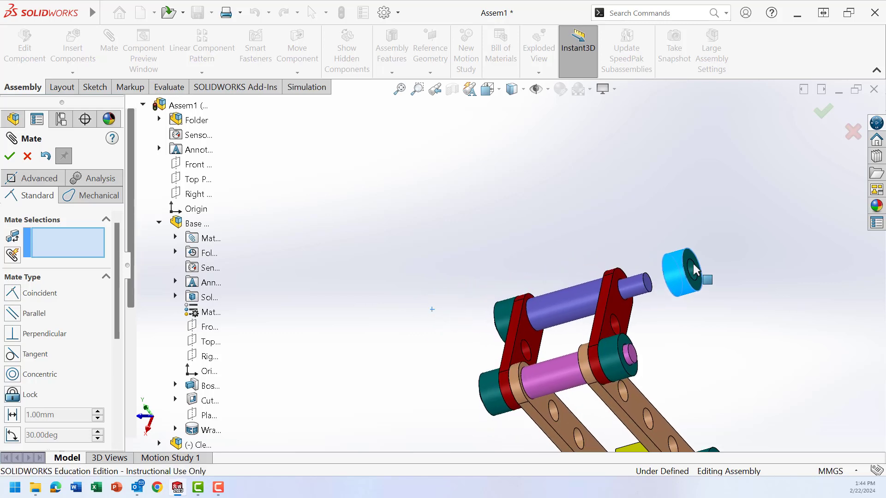
# Mate the fifth Pin's end face coincident with the second 3 Hole Link's outer face and finish mating.
pyautogui.click(620, 316)
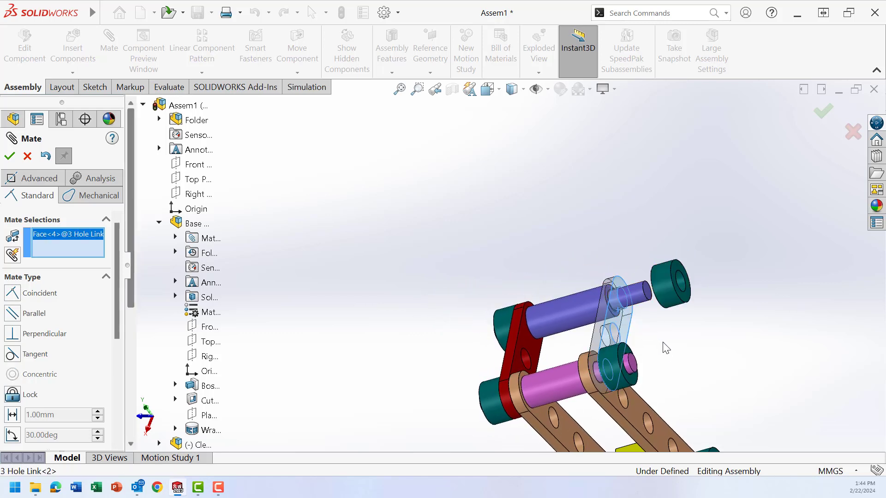
pyautogui.moveTo(666, 349); pyautogui.dragTo(618, 293, button='middle')
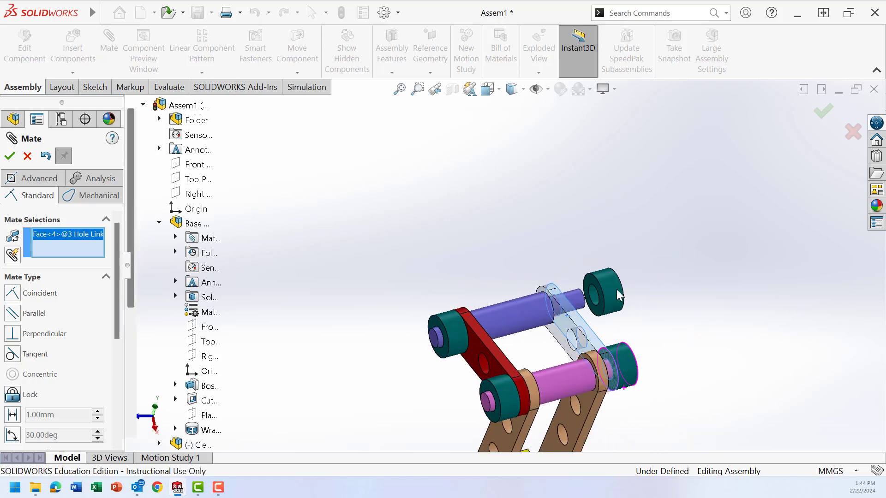
pyautogui.click(589, 280)
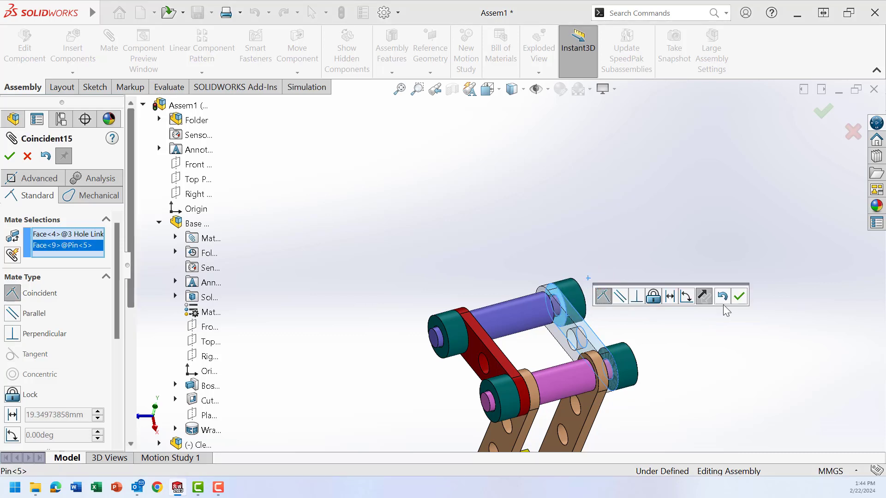
pyautogui.click(738, 297)
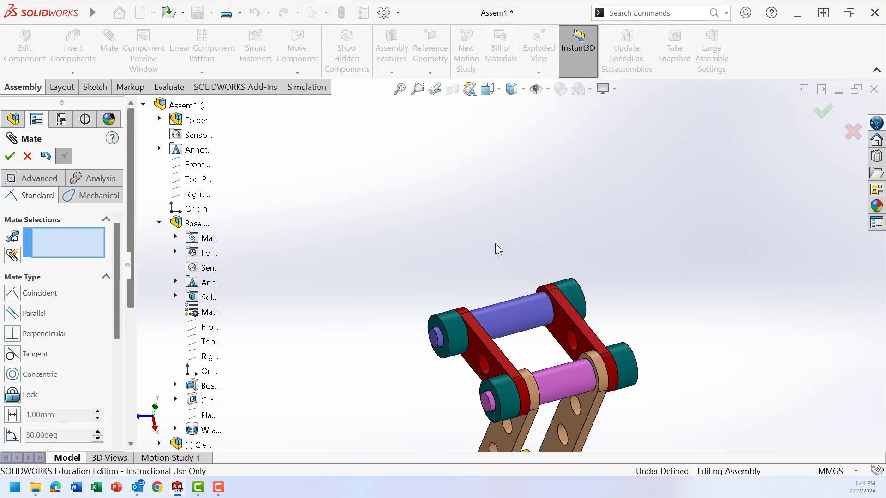
pyautogui.scroll(3, 480, 320)
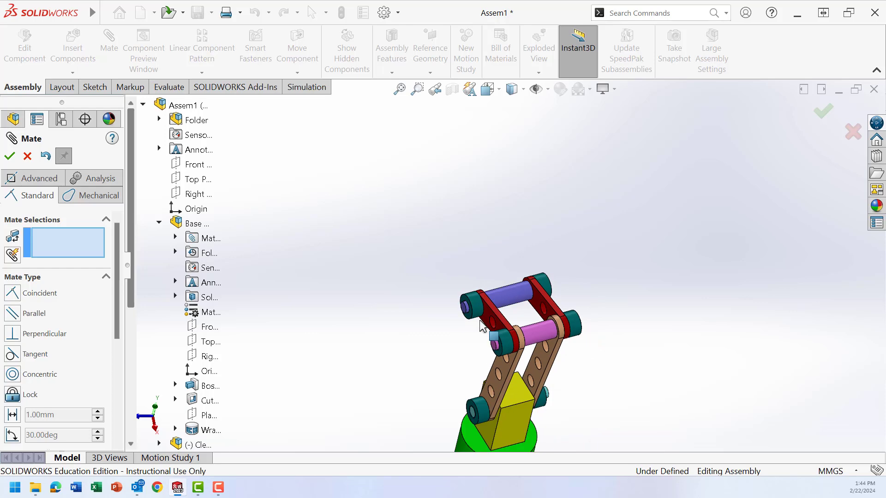
pyautogui.click(10, 158)
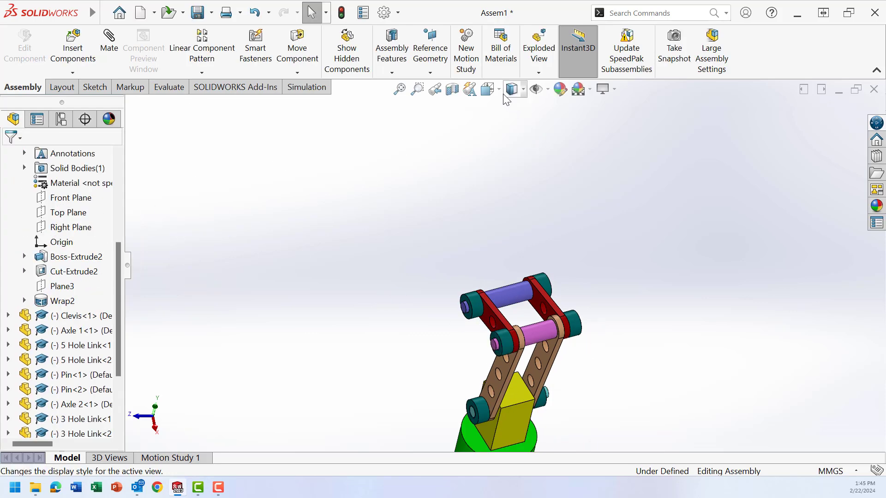
# Show the assembly in the Isometric view and swing the 3 Hole Links upward about Axle 2.
pyautogui.click(488, 90)
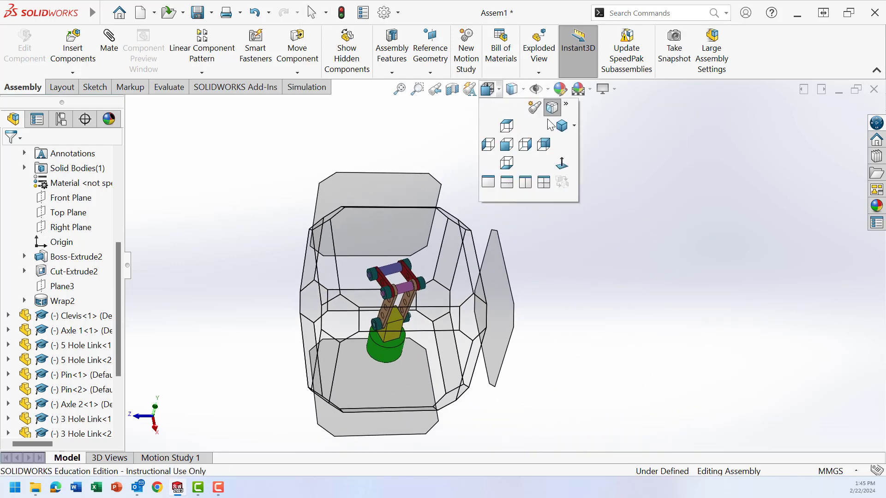
pyautogui.click(561, 125)
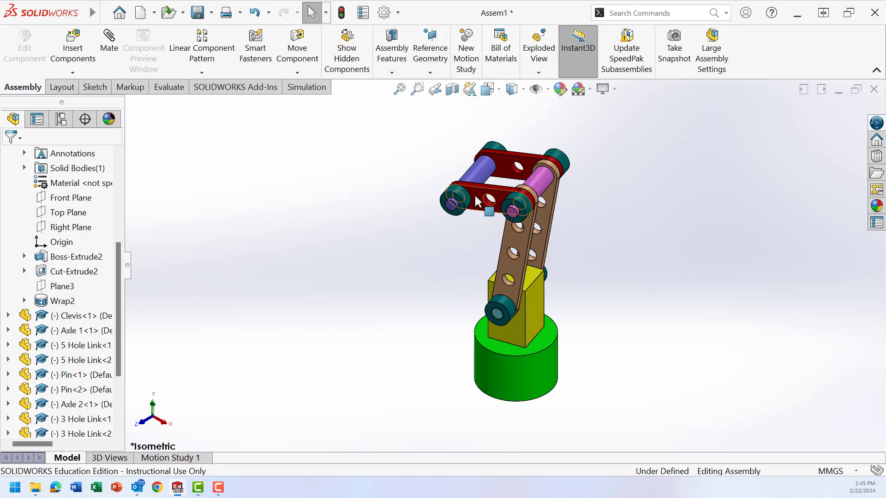
pyautogui.moveTo(475, 196); pyautogui.dragTo(486, 166)
pyautogui.click(446, 256)
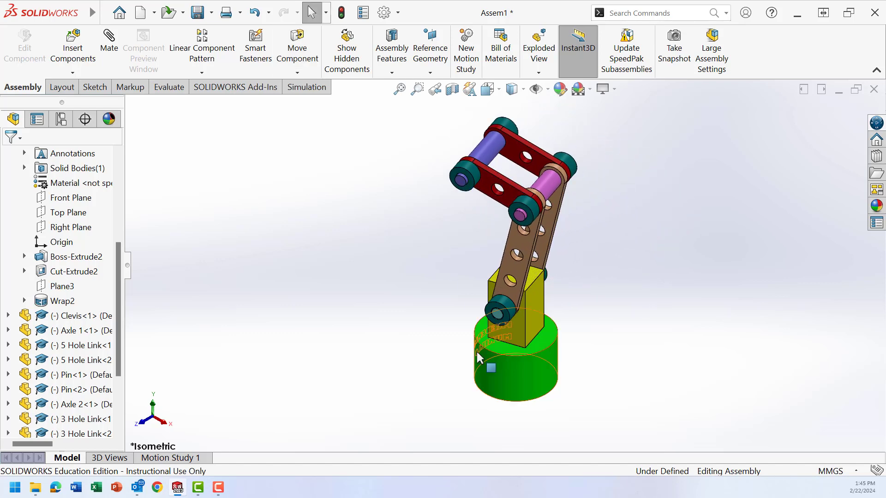
# Display the whole assembly in the standard Dimetric view.
pyautogui.moveTo(454, 396)
pyautogui.mouseDown(button='middle')
pyautogui.moveTo(476, 377)
pyautogui.moveTo(530, 361)
pyautogui.moveTo(571, 392)
pyautogui.moveTo(583, 422)
pyautogui.moveTo(449, 381)
pyautogui.mouseUp(button='middle')
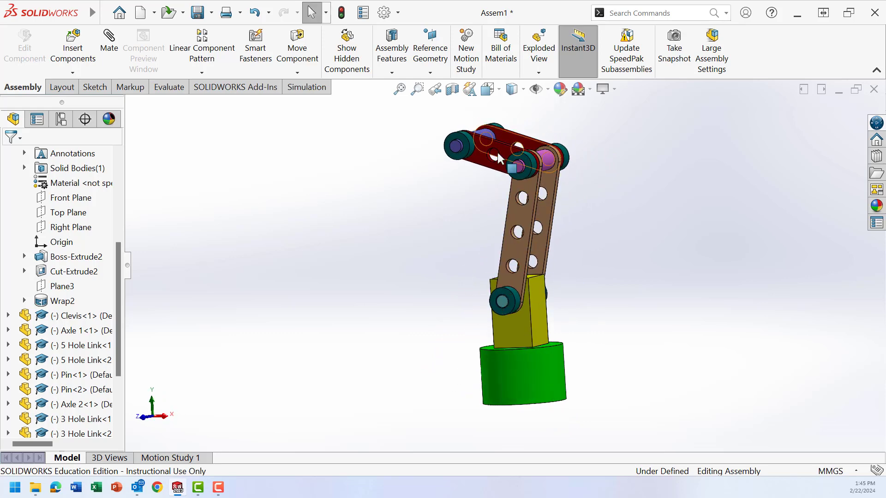
pyautogui.click(523, 91)
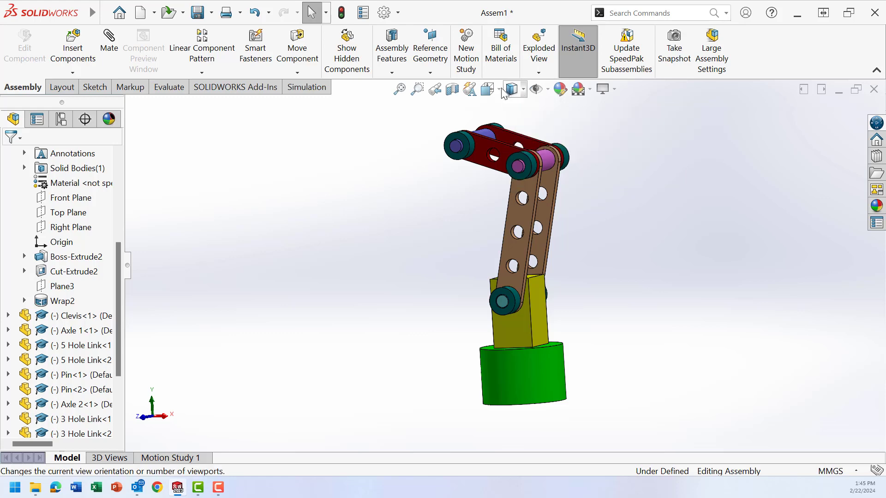
pyautogui.click(501, 91)
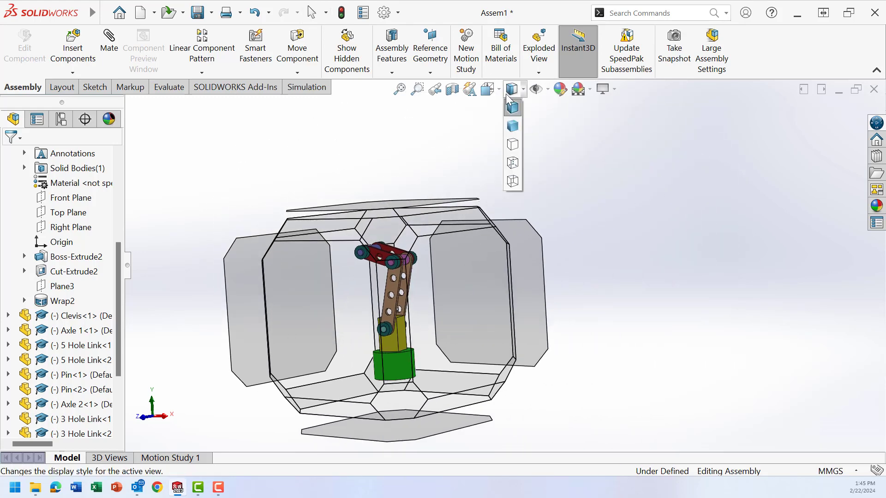
pyautogui.moveTo(491, 90)
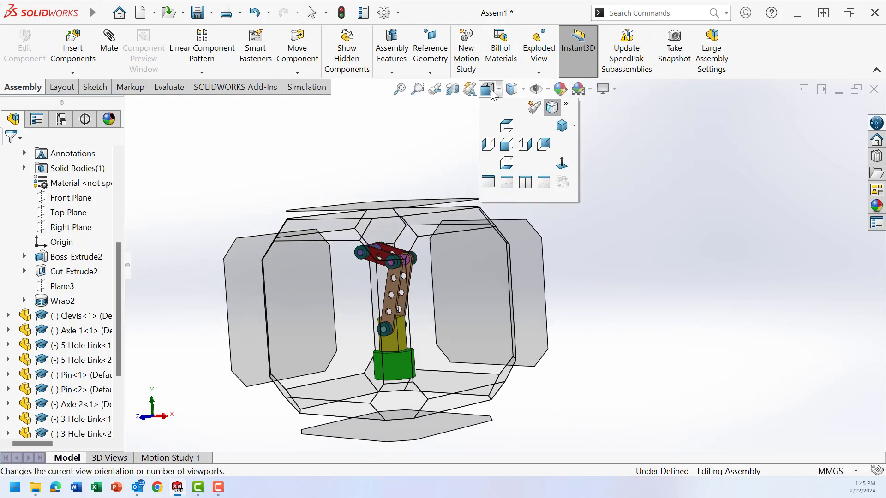
pyautogui.click(574, 127)
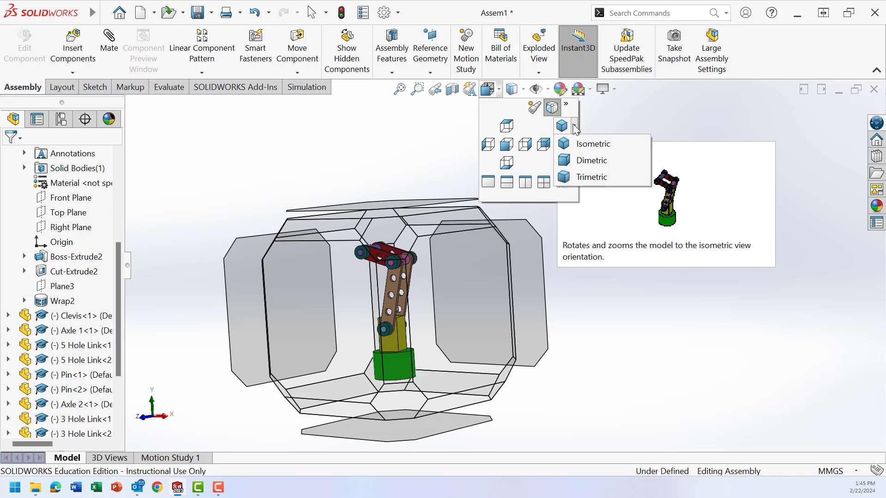
pyautogui.click(567, 162)
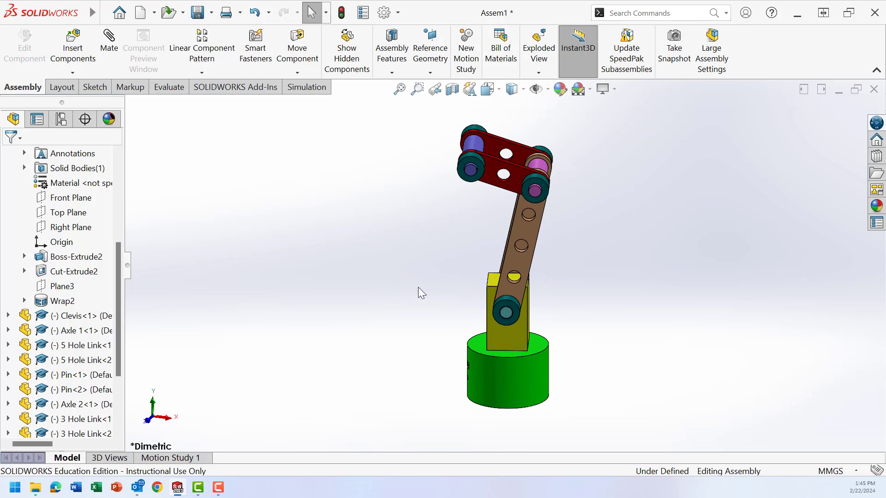
# Display the whole assembly in the standard Trimetric view.
pyautogui.click(522, 90)
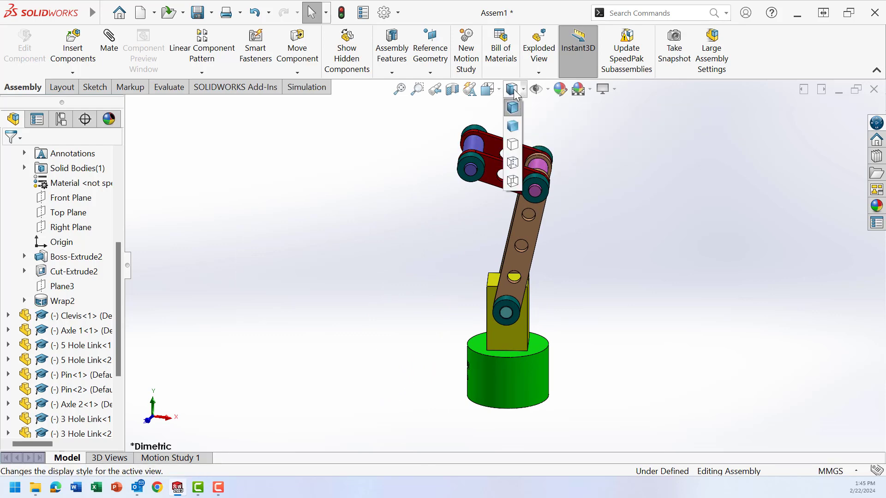
pyautogui.click(488, 89)
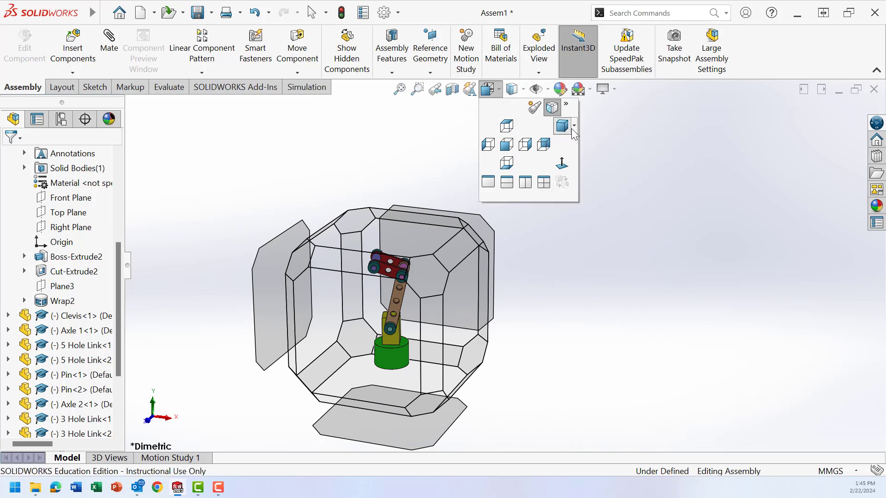
pyautogui.click(573, 127)
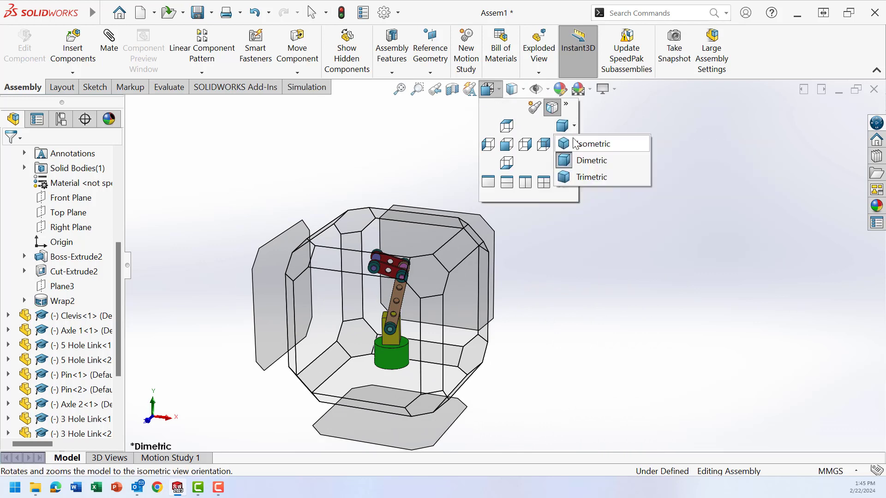
pyautogui.click(570, 177)
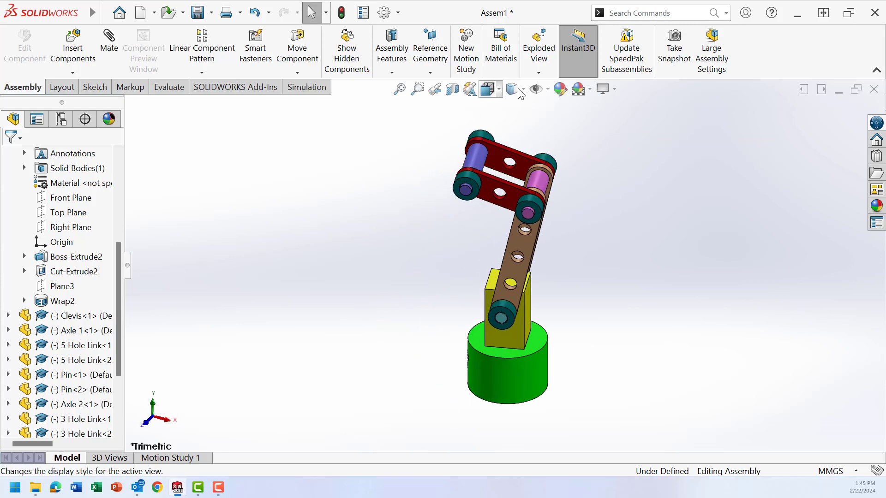
# Return the assembly to the standard Isometric view.
pyautogui.click(499, 91)
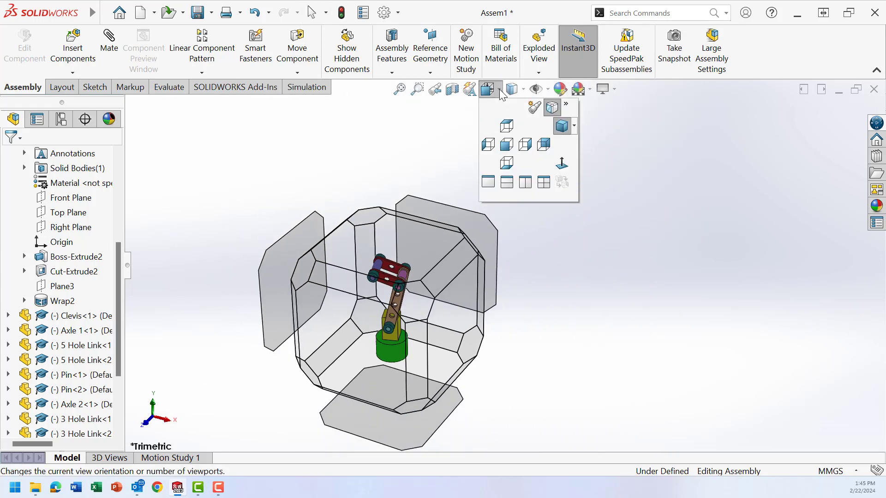
pyautogui.click(575, 127)
pyautogui.click(578, 141)
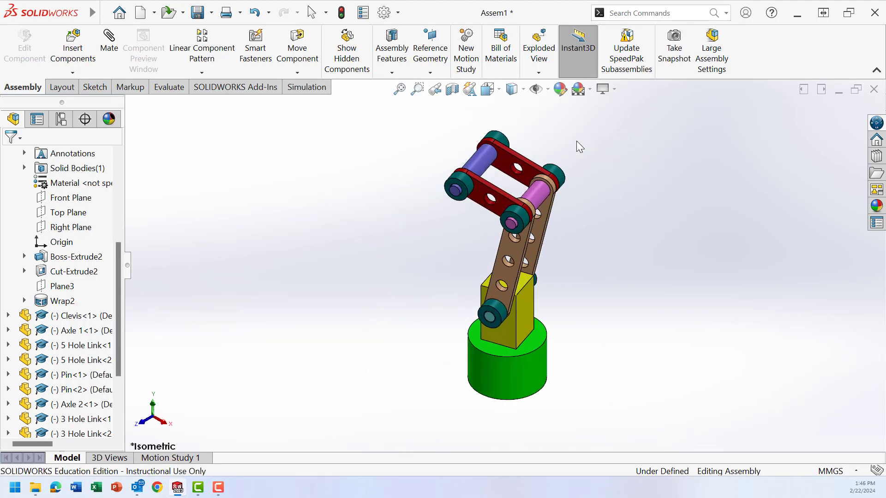